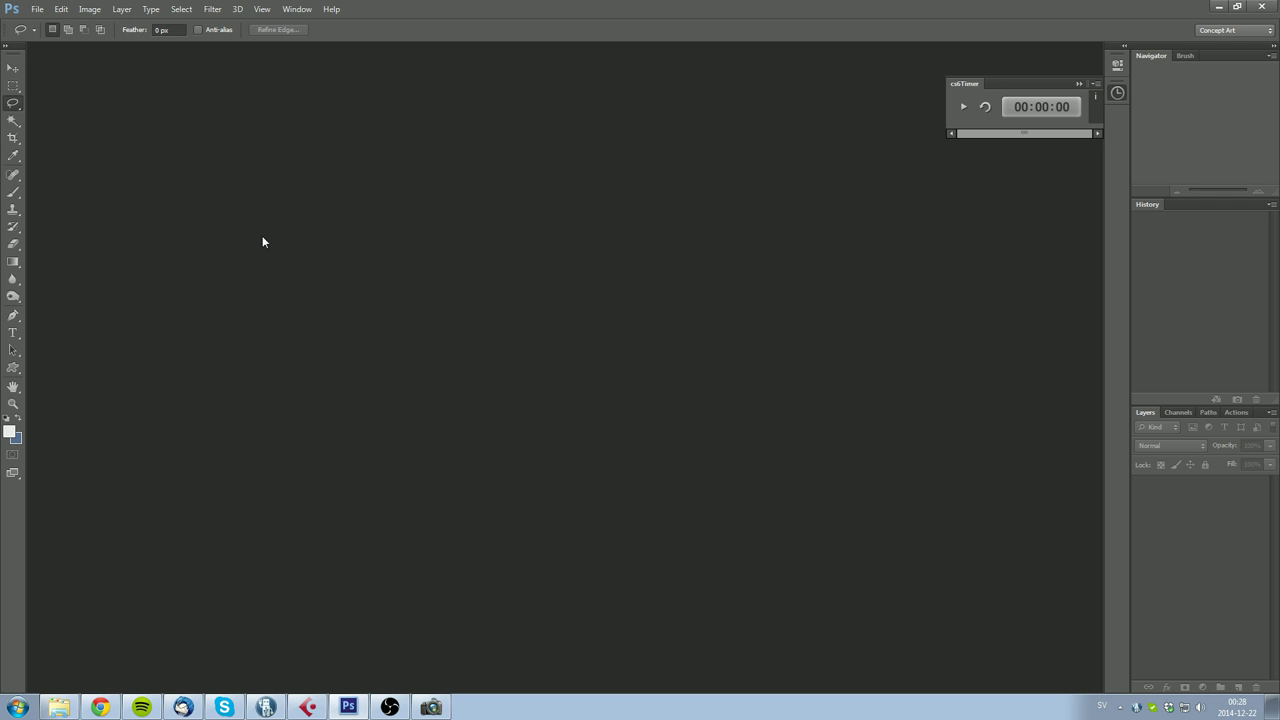
Step: Create a new 2000 x 1080 pixel RGB document at 72 pixels/inch with a white background
left_click(37, 10)
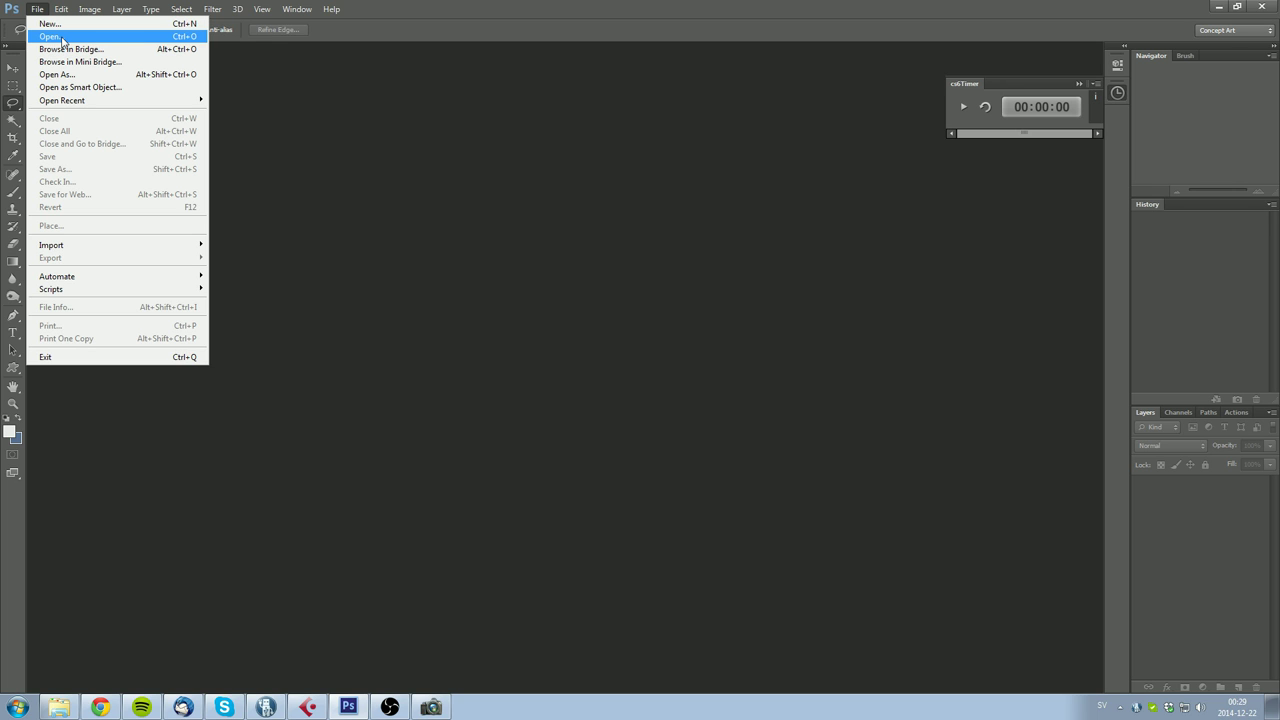
left_click(62, 24)
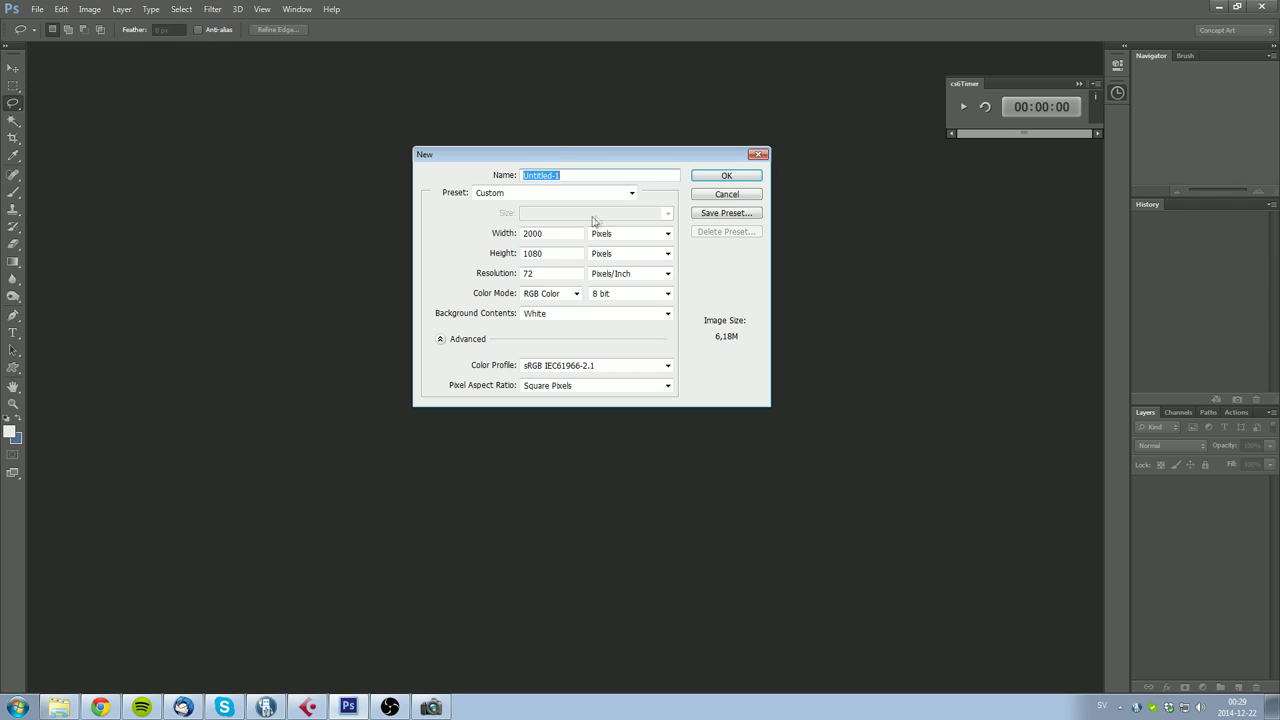
left_click(727, 175)
Step: Take the 175 px Soft Round brush and paint a faint light-grey stroke near the canvas centre
key("b")
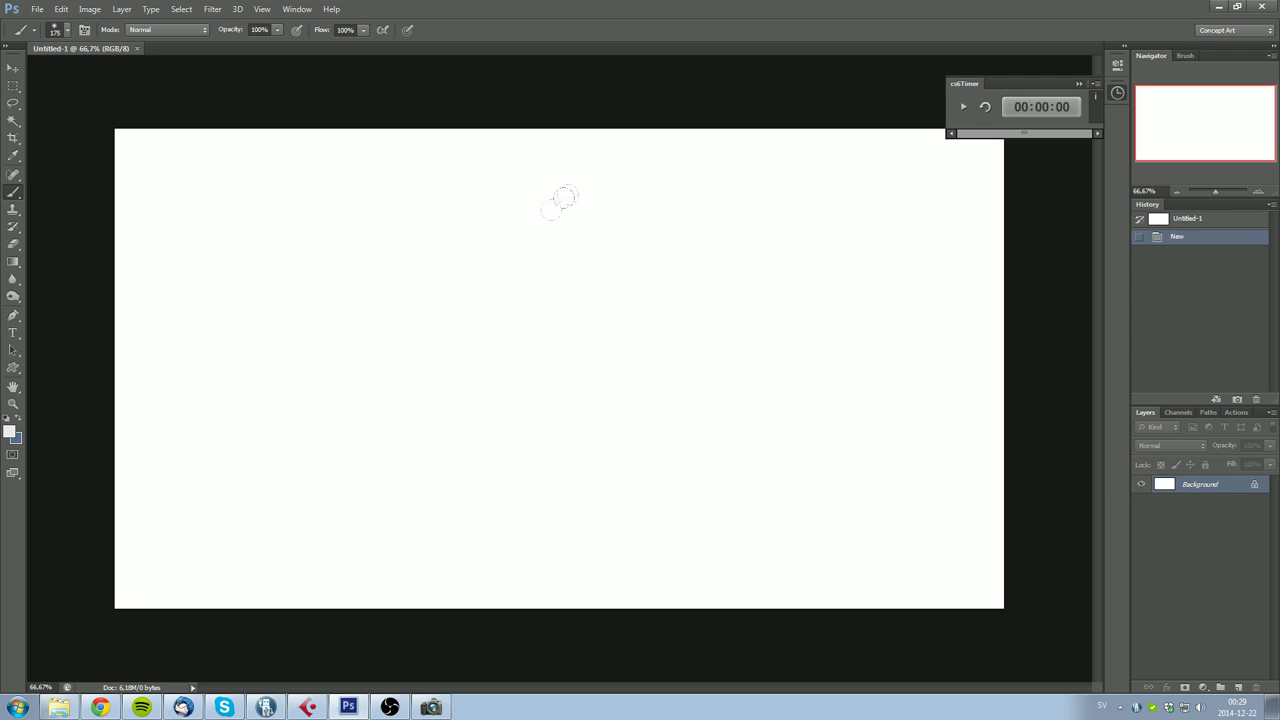
right_click(544, 221)
scroll(1005, 360, "down", 2)
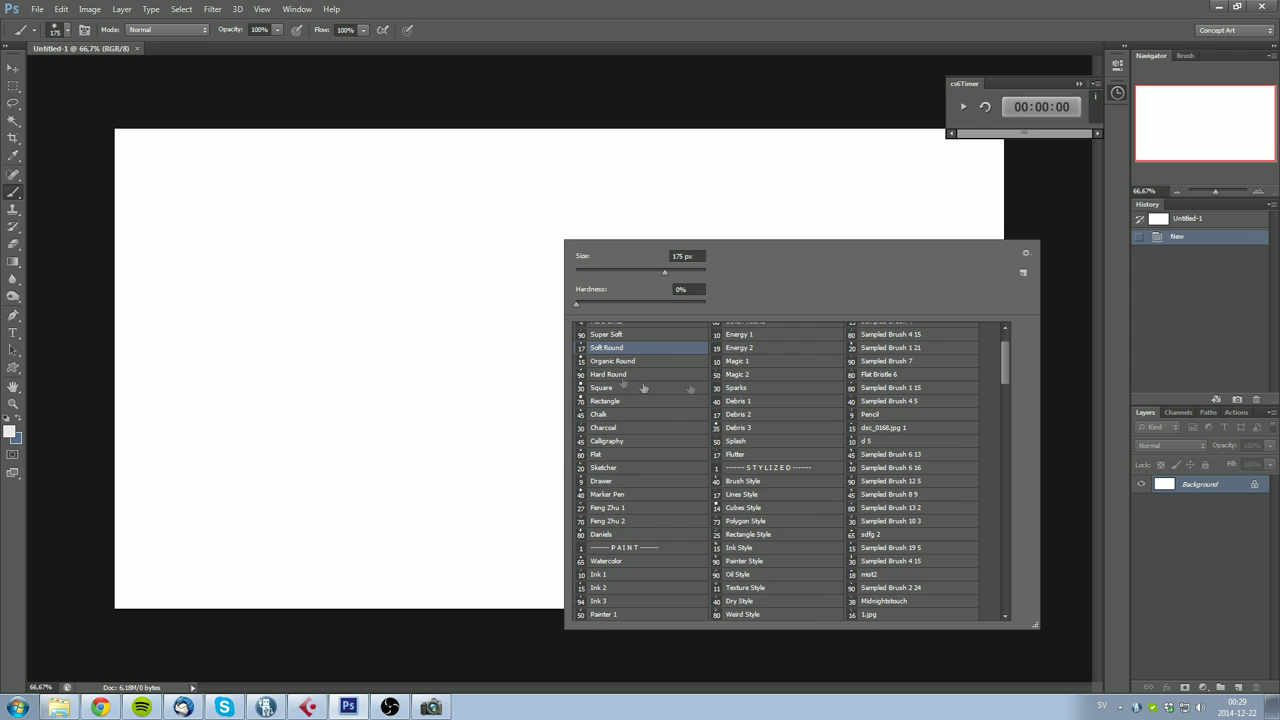
left_click_drag(438, 422, 498, 455)
Step: Set the foreground colour to a dark neutral grey and paint a small soft spot near the canvas's right edge
left_click(9, 434)
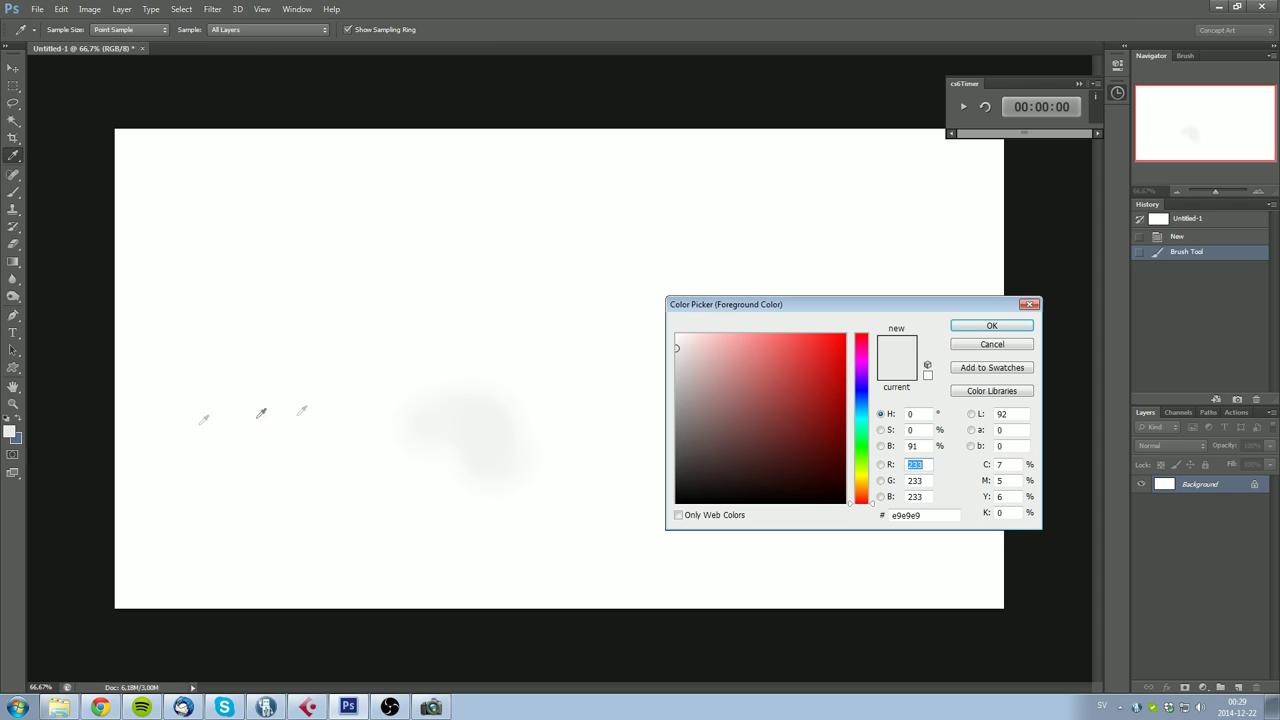
left_click_drag(727, 441, 678, 474)
left_click(990, 328)
left_click_drag(970, 325, 972, 350)
left_click_drag(968, 340, 965, 370)
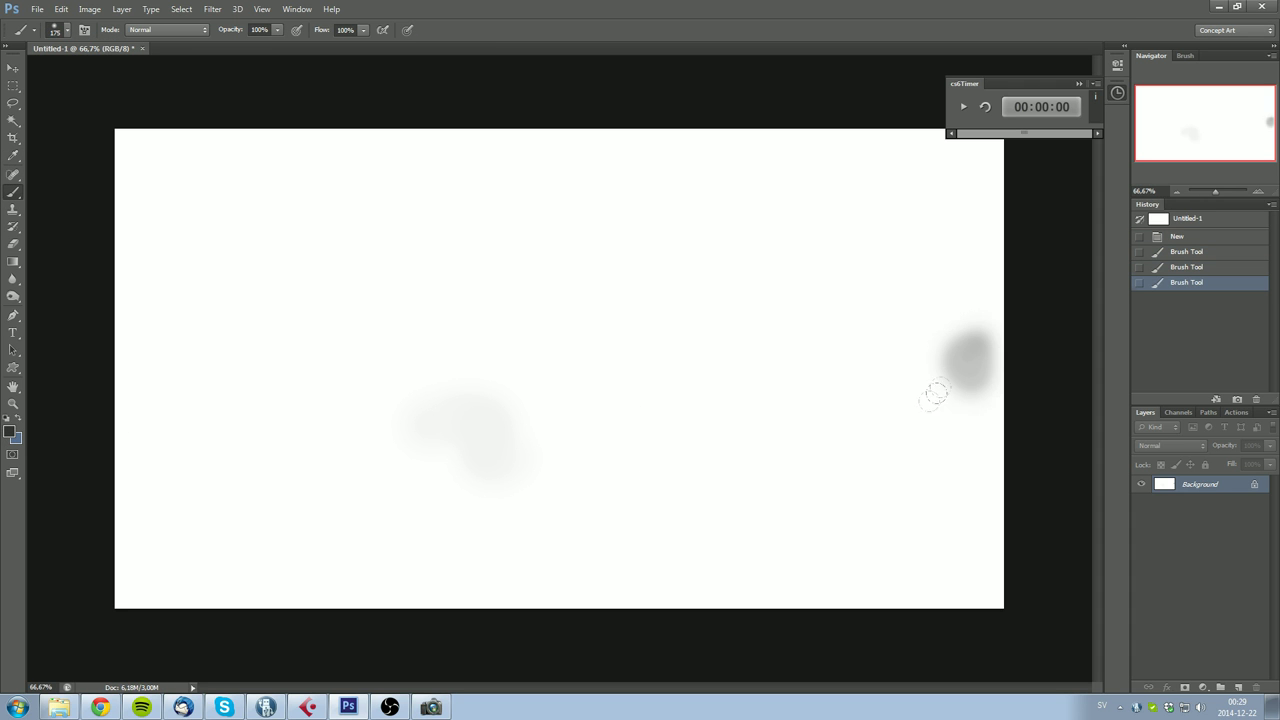
Step: Block in large soft grey masses over the left side, the lower edge and the upper right with an 800 px brush
left_click_drag(332, 384, 160, 412)
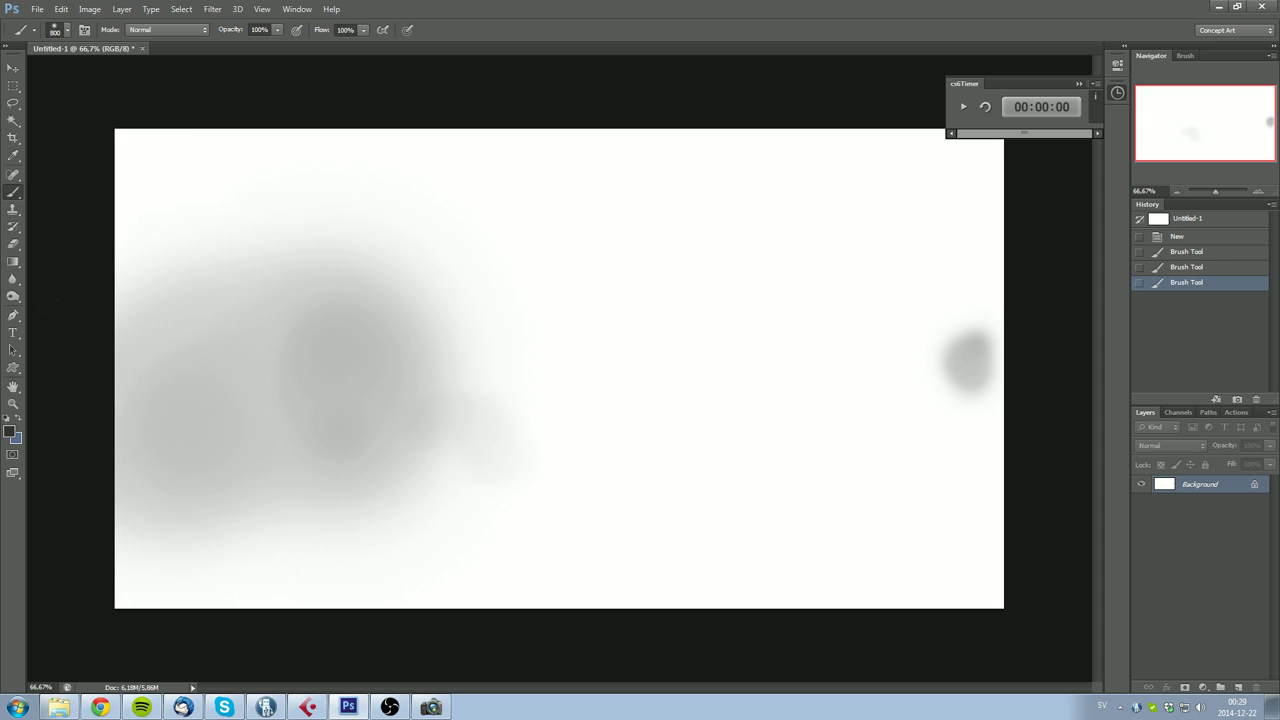
left_click_drag(225, 520, 475, 545)
left_click_drag(775, 568, 830, 565)
left_click_drag(580, 575, 495, 578)
mouse_move(340, 520)
left_mouse_down()
mouse_move(190, 490)
mouse_move(220, 505)
left_mouse_up()
left_click_drag(510, 560, 665, 535)
mouse_move(800, 560)
left_mouse_down()
mouse_move(915, 550)
mouse_move(430, 560)
left_mouse_up()
left_click_drag(230, 490, 185, 382)
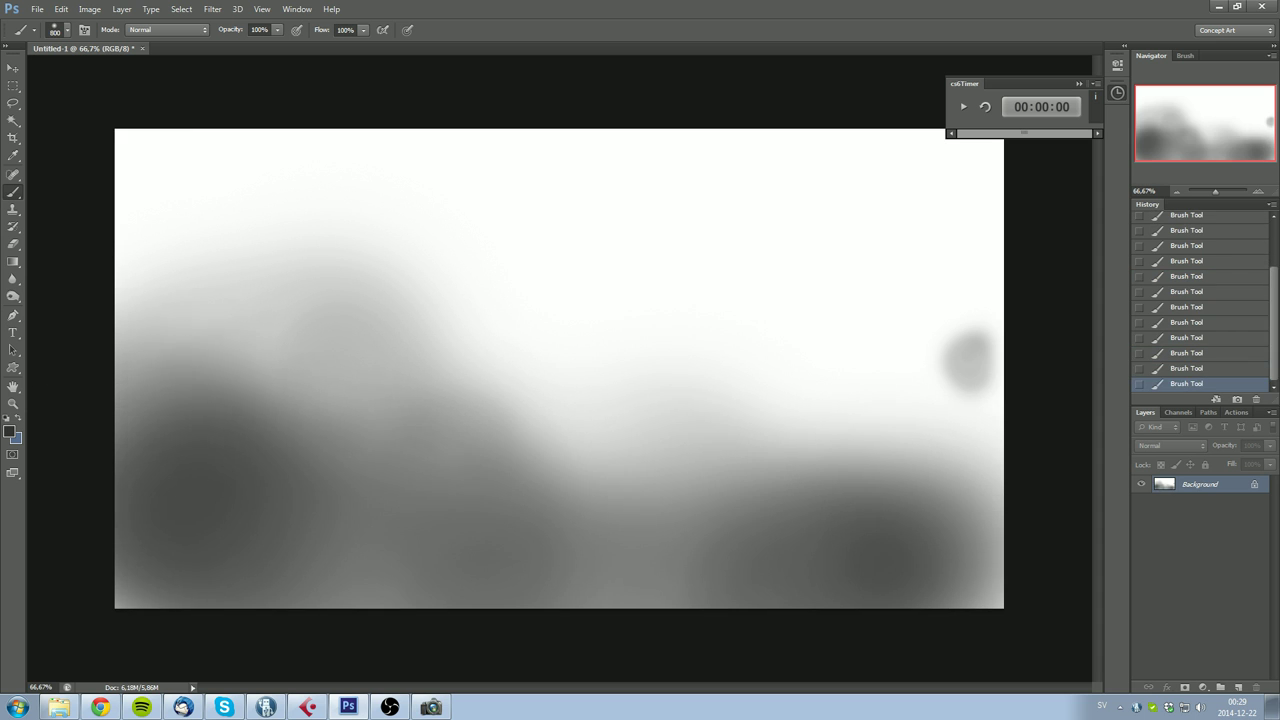
left_click_drag(771, 273, 900, 390)
mouse_move(670, 190)
left_mouse_down()
mouse_move(560, 300)
mouse_move(190, 320)
mouse_move(170, 280)
left_mouse_up()
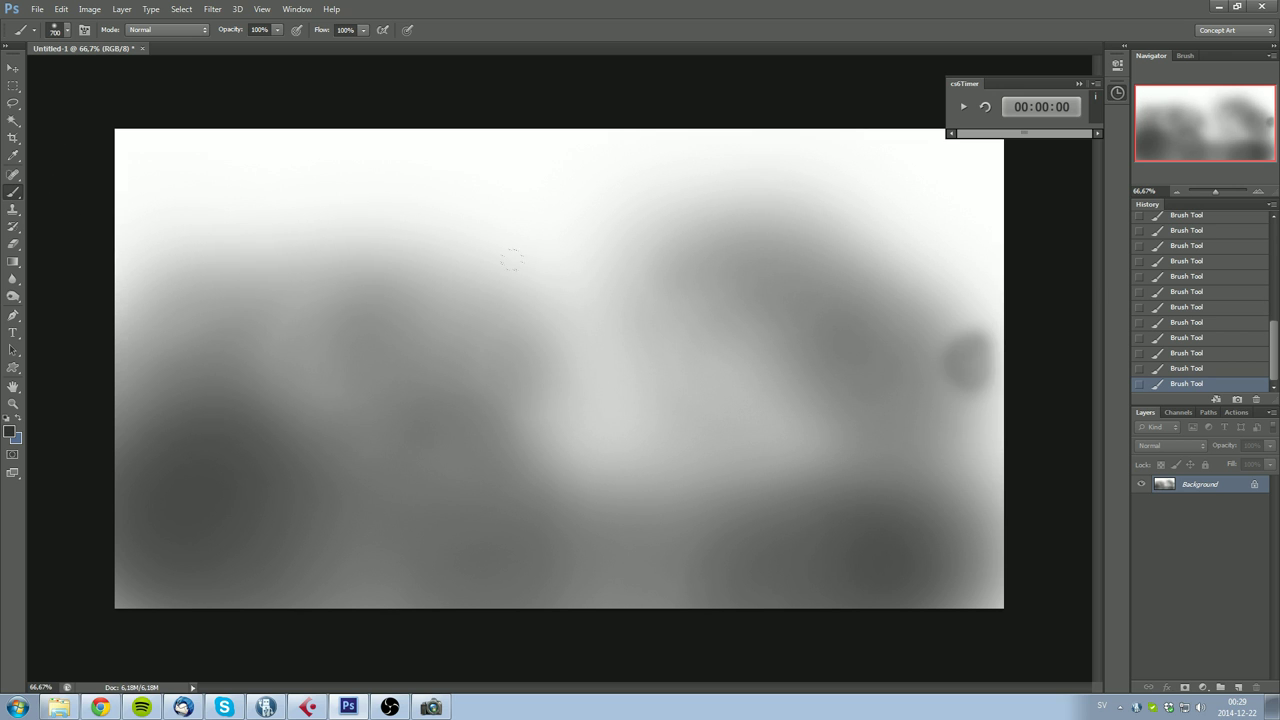
Step: With a smaller brush of about 175 to 200 px, paint soft peak-like forms at upper right and darker hill shapes at left
key("bracketleft")
key("bracketleft")
left_click_drag(658, 256, 650, 296)
left_click_drag(778, 216, 776, 258)
left_click(652, 270, "alt")
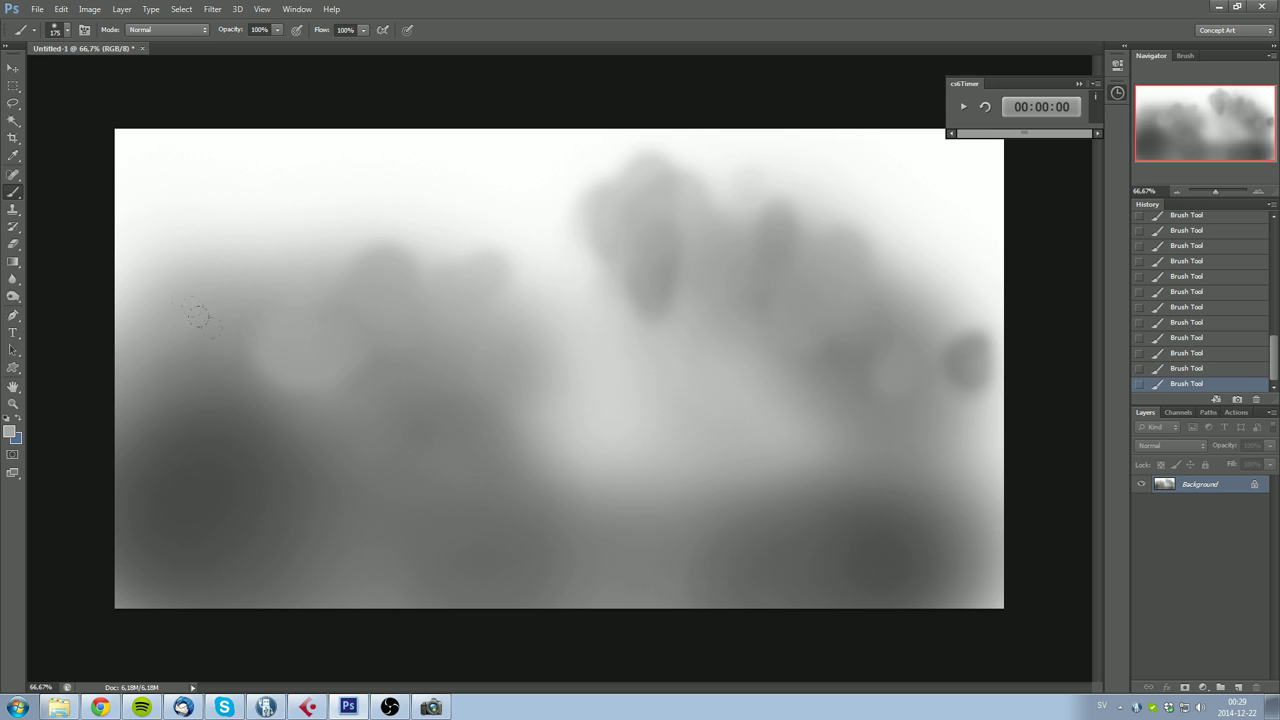
mouse_move(267, 345)
left_mouse_down()
mouse_move(240, 295)
mouse_move(200, 285)
mouse_move(285, 300)
mouse_move(305, 325)
mouse_move(250, 345)
mouse_move(210, 420)
mouse_move(312, 525)
mouse_move(330, 430)
mouse_move(437, 486)
mouse_move(300, 560)
mouse_move(388, 570)
mouse_move(505, 540)
left_mouse_up()
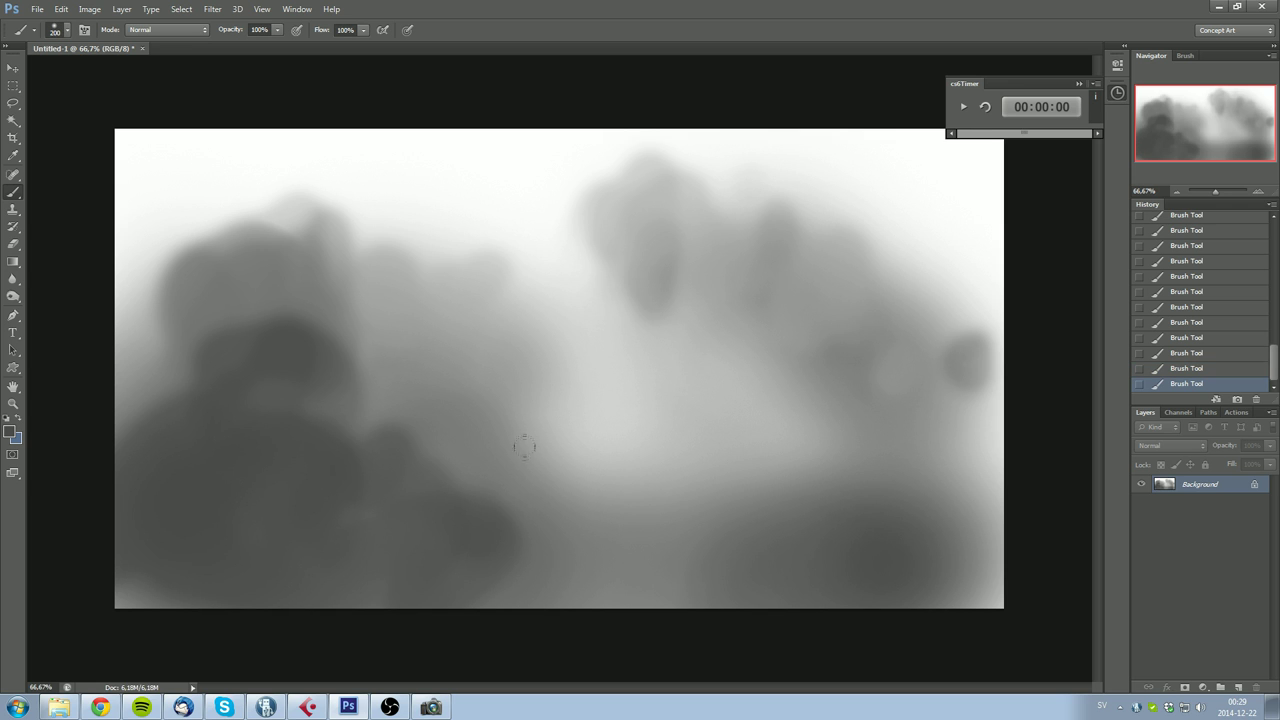
Step: Enlarge the brush to 600 px and shade the sky and middle distance with broad soft grey strokes
key("bracketright")
mouse_move(152, 500)
left_mouse_down()
mouse_move(590, 585)
mouse_move(240, 300)
left_mouse_up()
mouse_move(165, 210)
left_mouse_down()
mouse_move(480, 130)
mouse_move(650, 165)
left_mouse_up()
left_click_drag(535, 185, 350, 195)
mouse_move(260, 200)
left_mouse_down()
mouse_move(690, 155)
mouse_move(850, 200)
left_mouse_up()
mouse_move(850, 200)
left_mouse_down()
mouse_move(930, 230)
mouse_move(840, 160)
left_mouse_up()
mouse_move(508, 240)
left_mouse_down()
mouse_move(408, 253)
mouse_move(725, 395)
left_mouse_up()
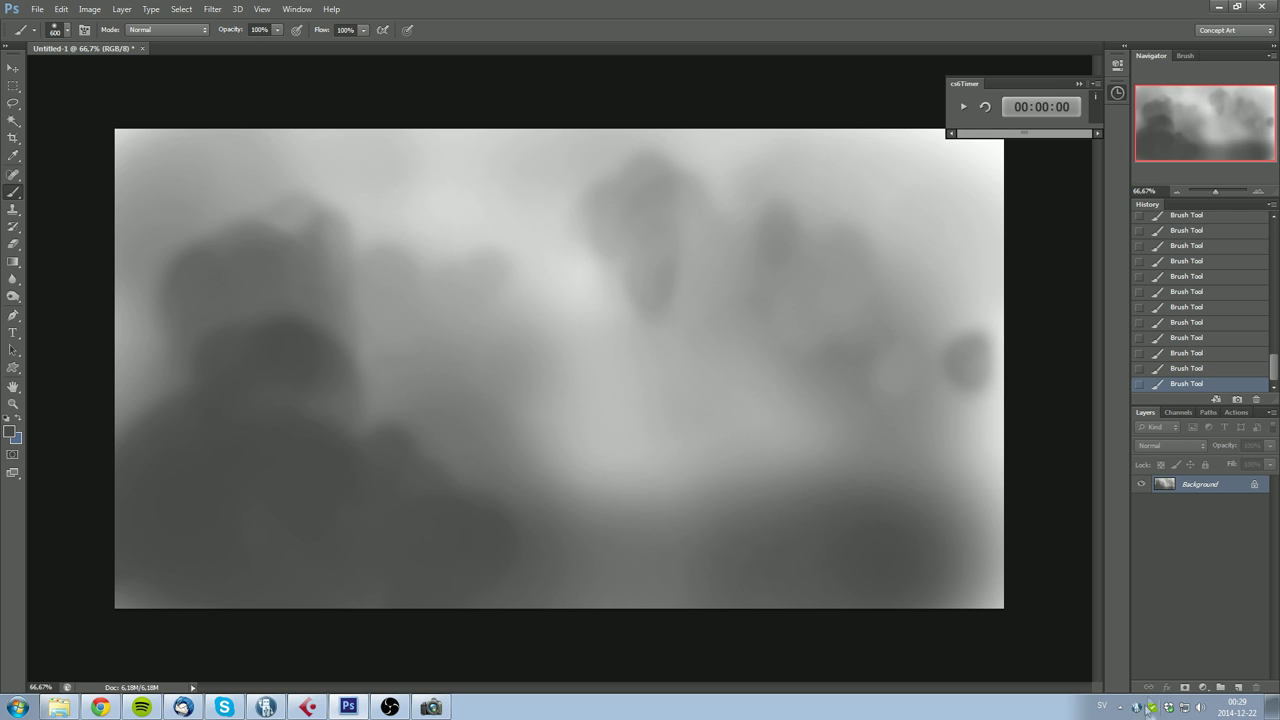
Step: Add a new empty layer above the background and keep the Brush tool active
left_click(1228, 688)
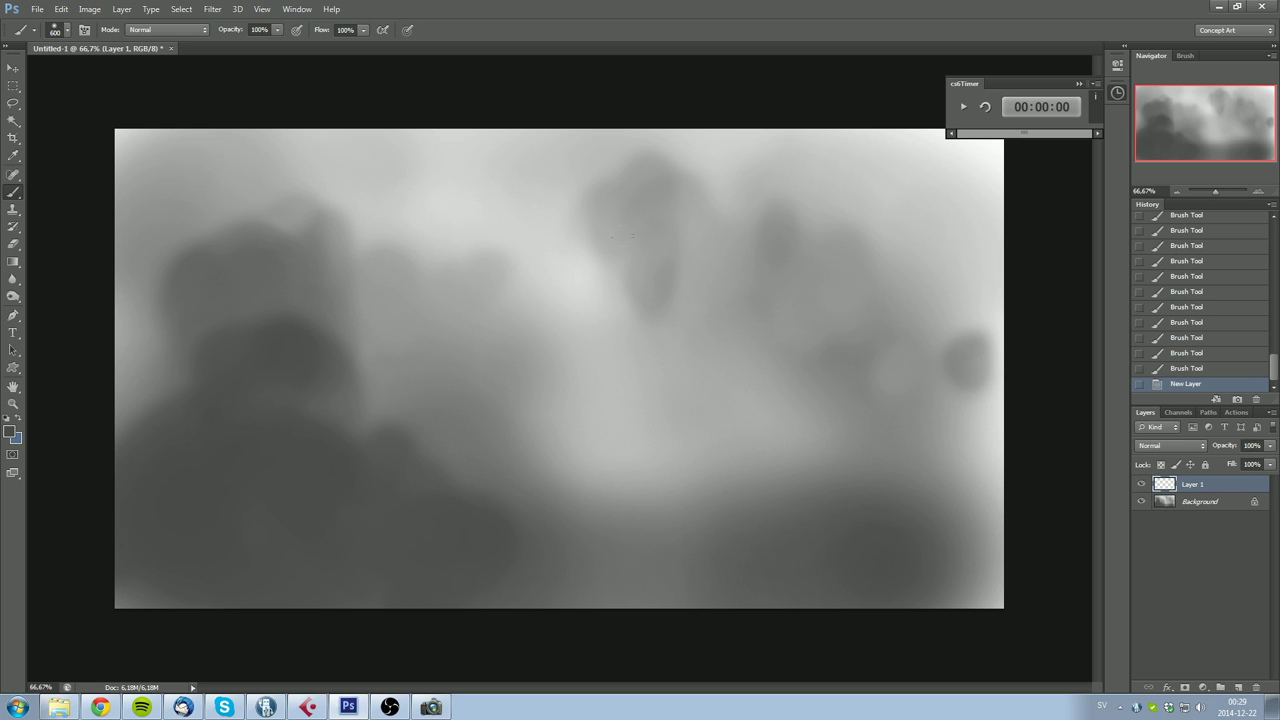
key("l")
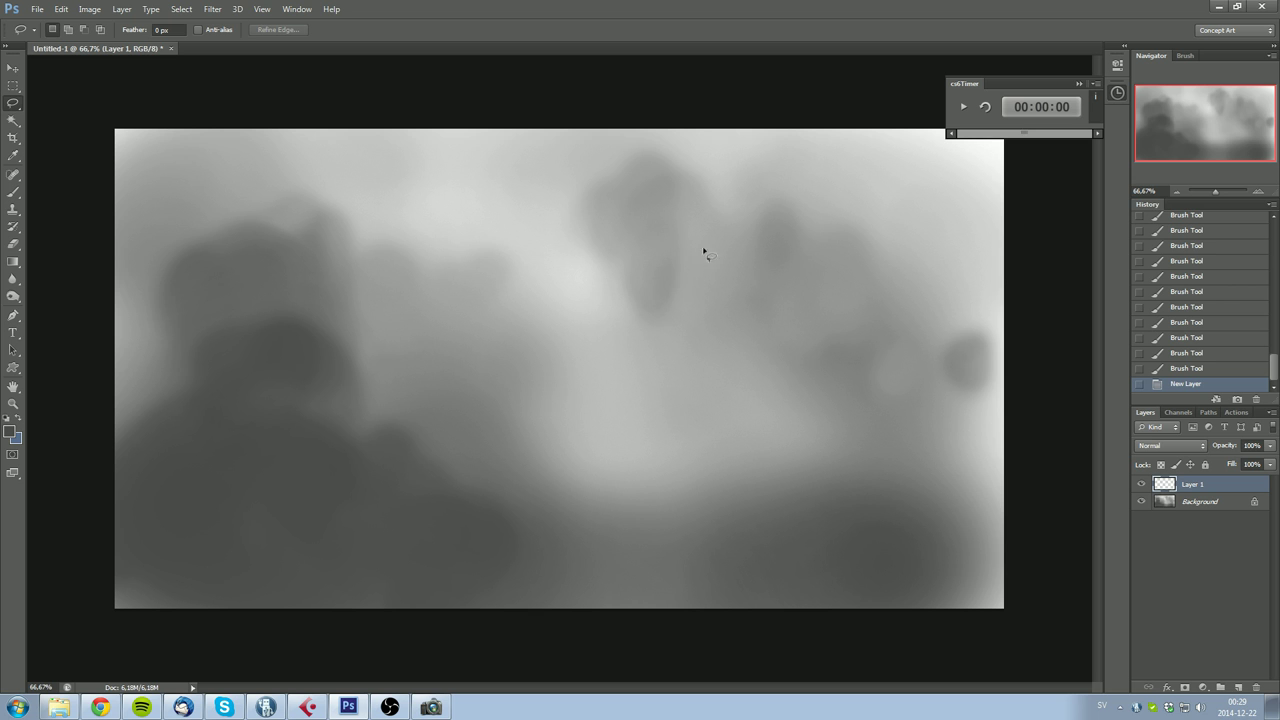
key("b")
Step: Try the 15.jpg brush preset with a test stamp on the new layer and undo it
right_click(604, 274)
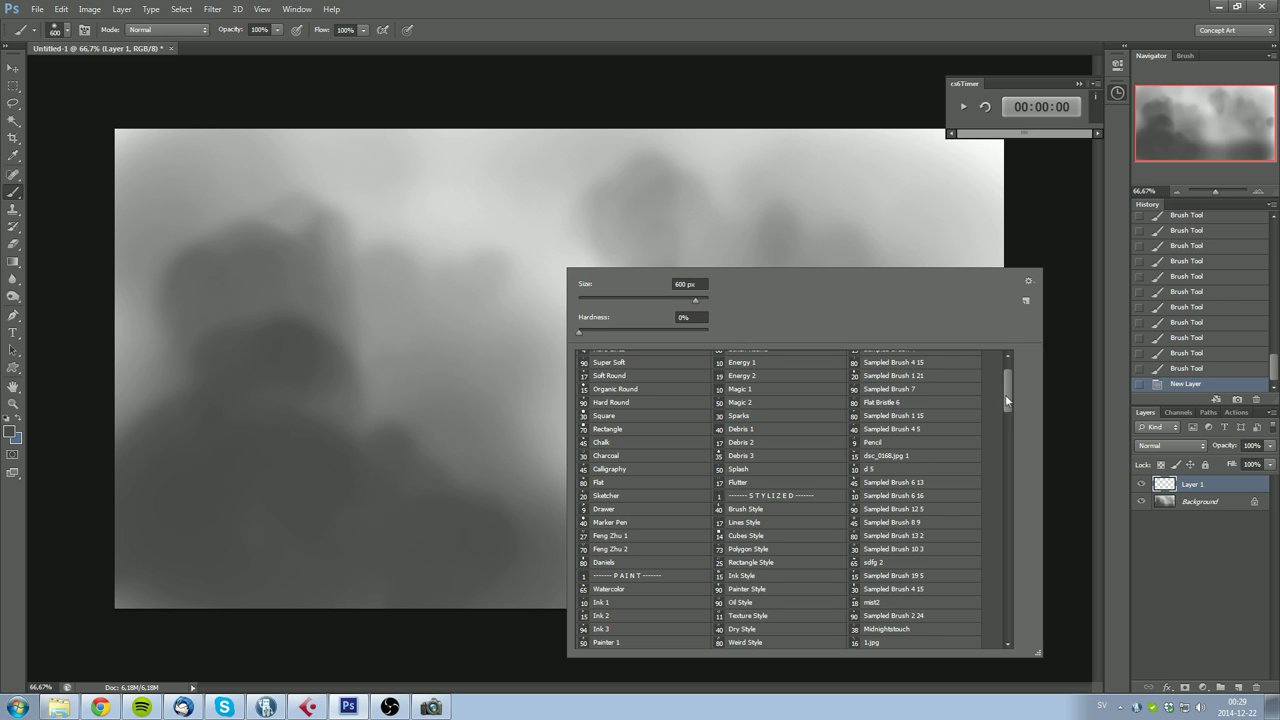
mouse_move(1008, 400)
left_mouse_down()
mouse_move(992, 534)
mouse_move(1010, 600)
mouse_move(1010, 368)
mouse_move(1004, 488)
mouse_move(1008, 468)
left_mouse_up()
left_click(910, 471)
left_click(933, 461)
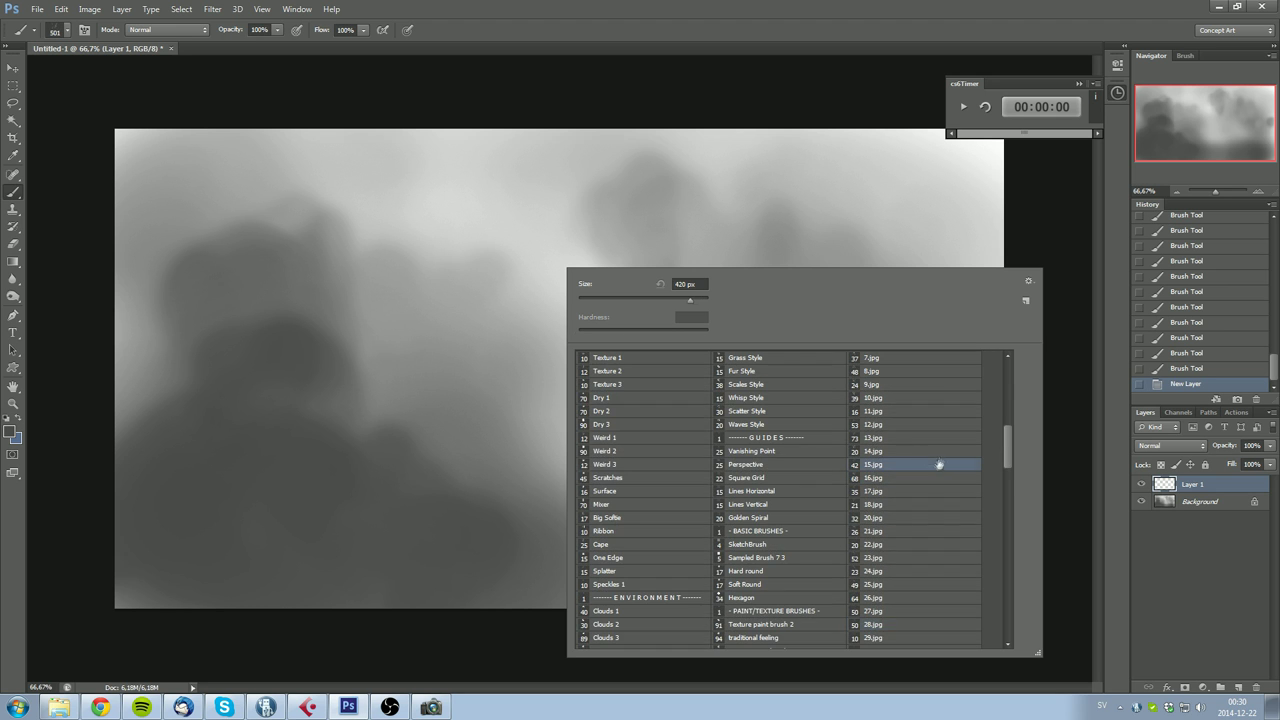
left_click(425, 350)
key("ctrl+z")
Step: Compare the Snow Mts 1 to 4 brush presets and pick Snow Mts 1
right_click(564, 295)
mouse_move(986, 422)
left_mouse_down()
mouse_move(996, 458)
mouse_move(981, 598)
left_mouse_up()
left_click(740, 495)
left_click(737, 508)
left_click(738, 467)
left_click(738, 481)
left_click(738, 495)
left_click(737, 509)
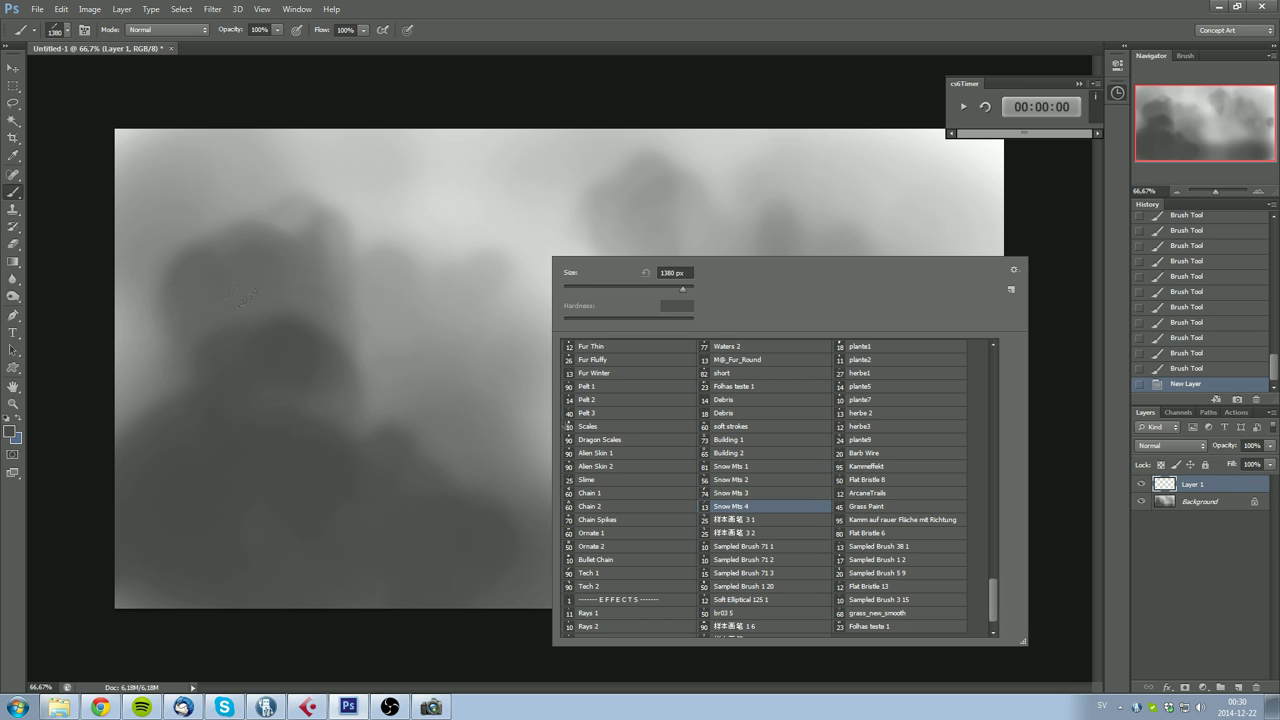
left_click(737, 466)
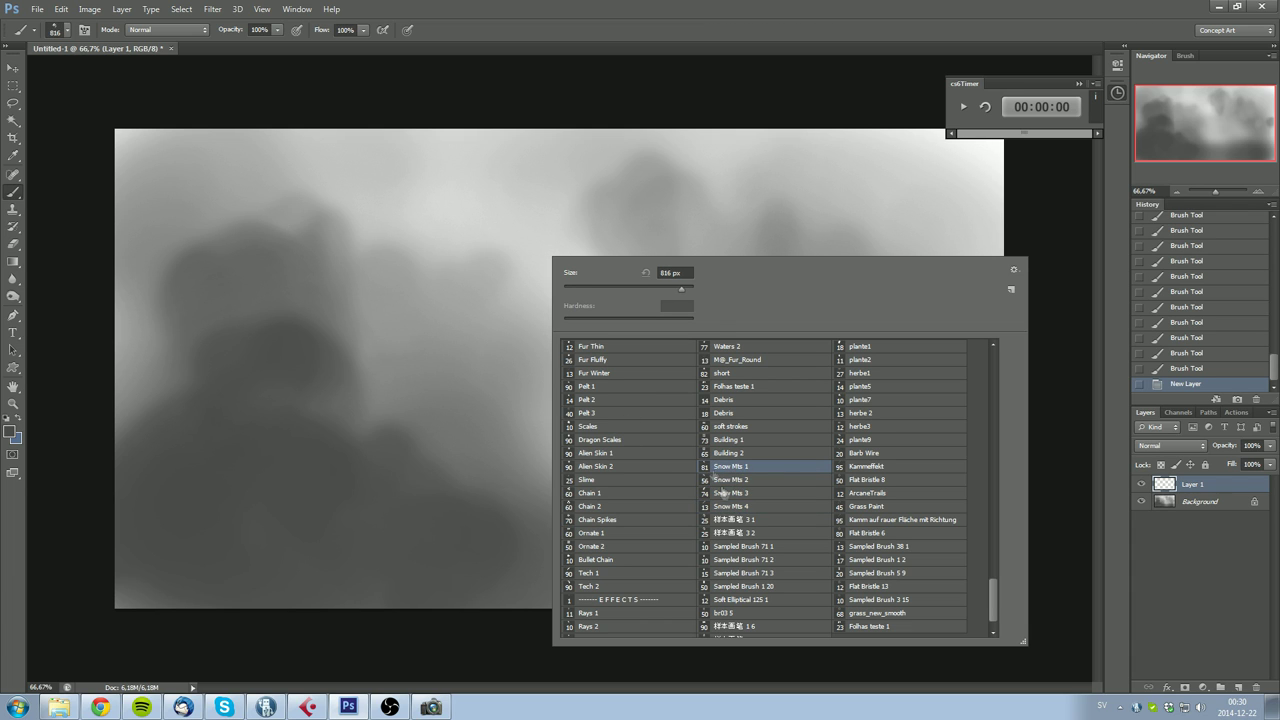
Step: Try stamping the Snow Mts 1 texture at several spots around the canvas centre, undoing each stamp
left_click(478, 330)
key("ctrl+z")
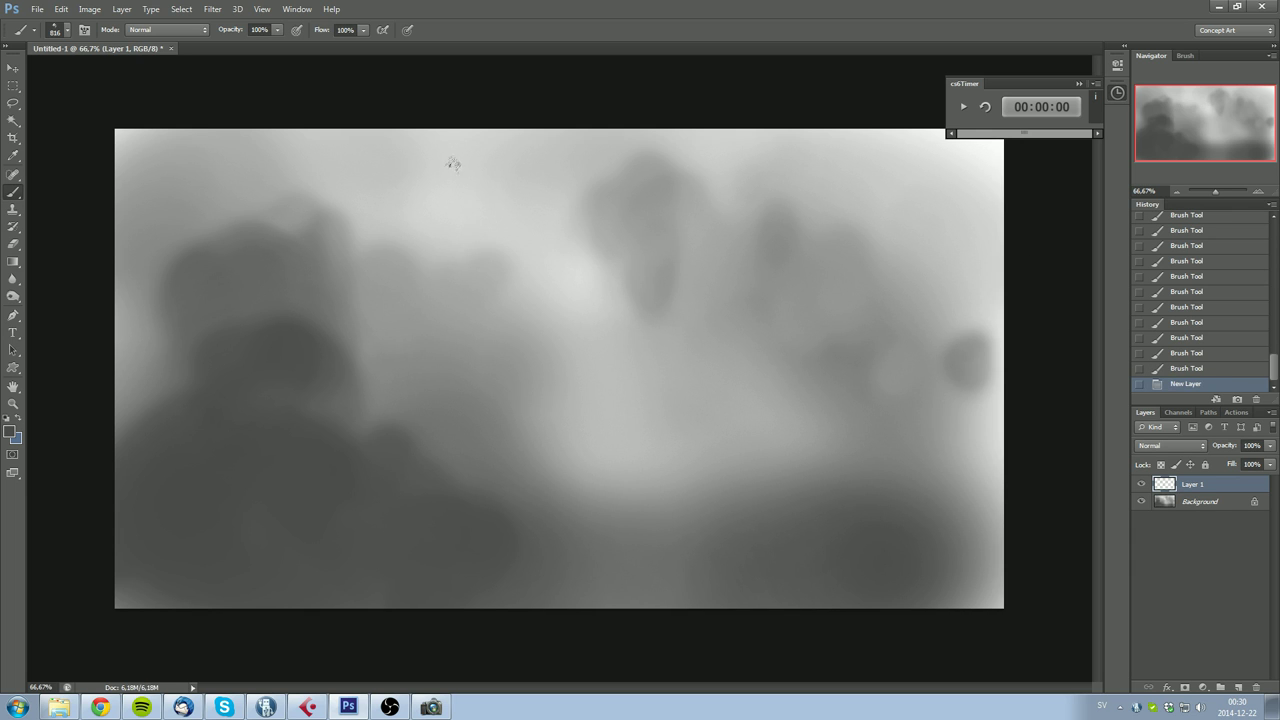
left_click(476, 322)
key("ctrl+z")
left_click(612, 296)
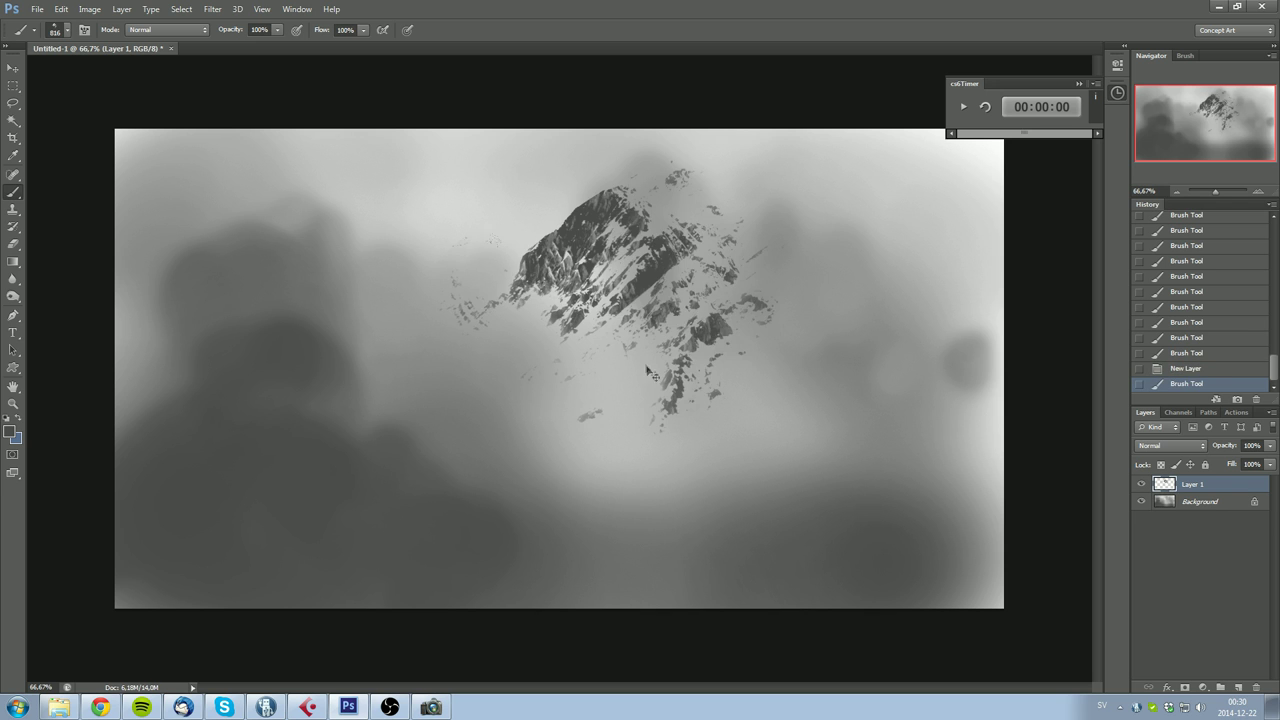
key("ctrl+z")
Step: Activate the Background layer, choose the Aufgenommener Pinsel 1 36 brush at 73 px and sample the mid grey of the central cloud
left_click(1198, 501)
right_click(822, 393)
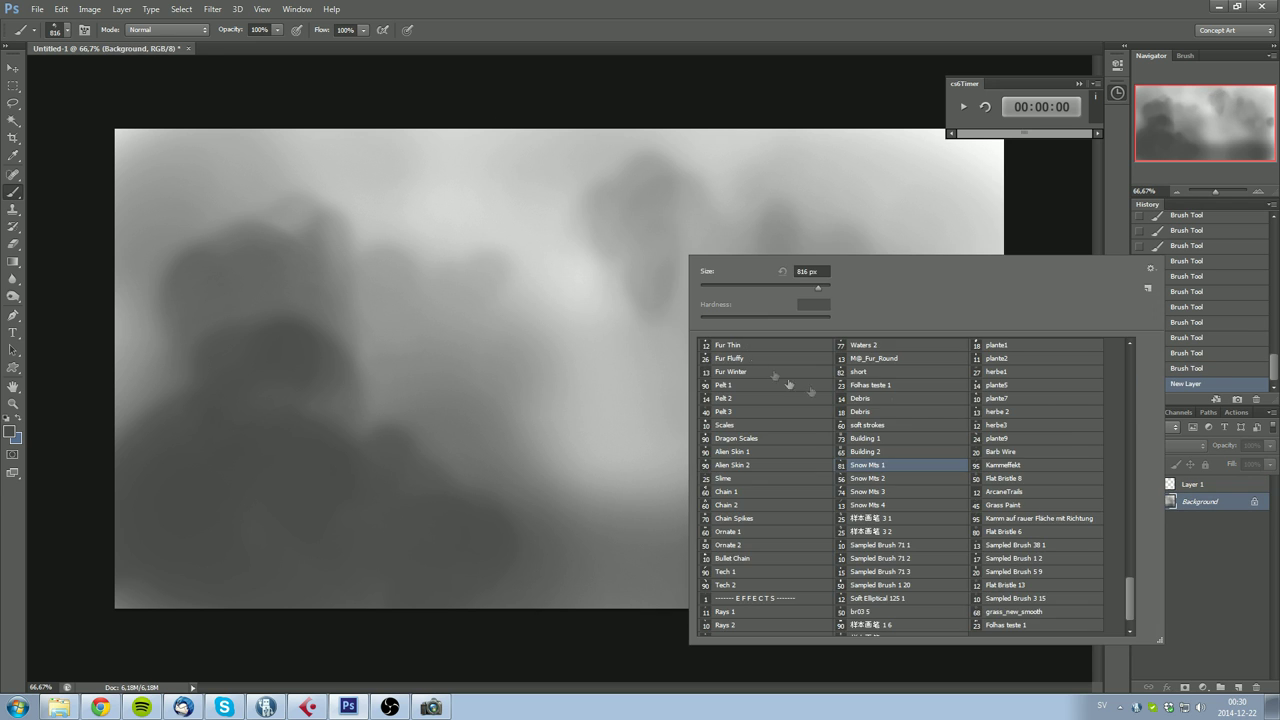
left_click_drag(1128, 600, 1128, 358)
left_click(772, 361)
left_click(628, 245)
left_click(628, 246)
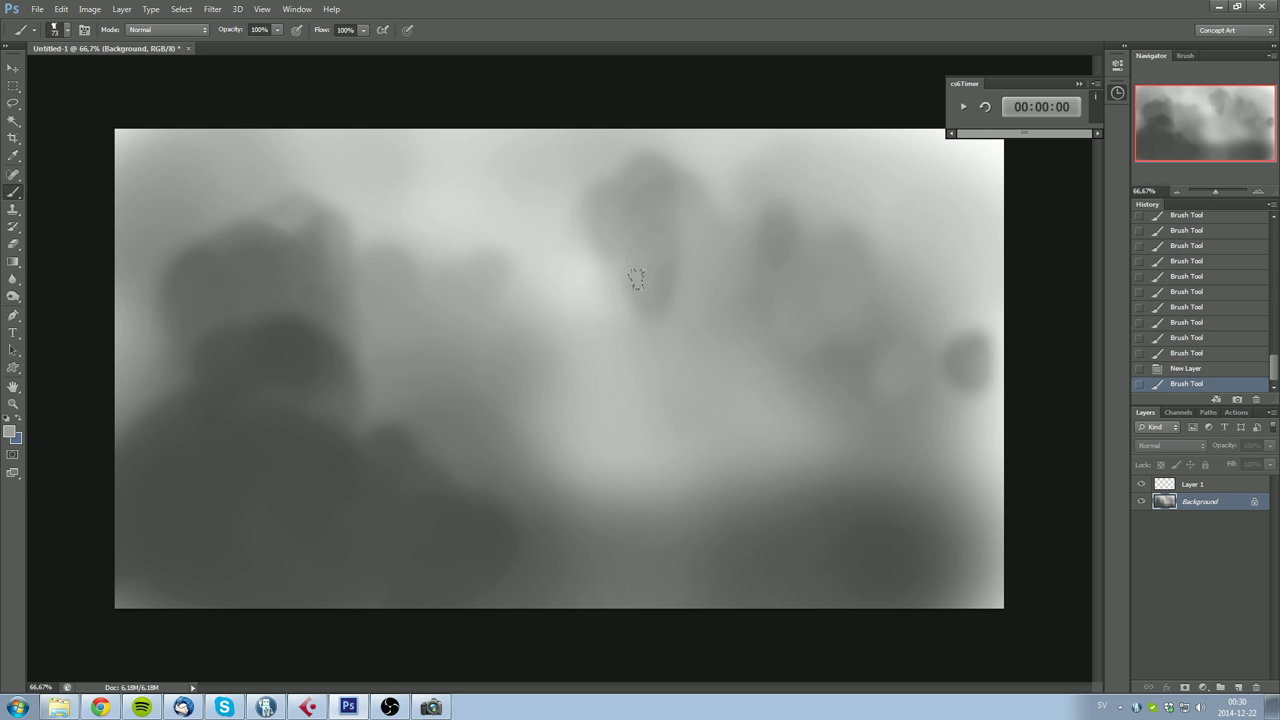
Step: Lasso a jagged mountain-peak outline over the soft grey form at upper centre
key("l")
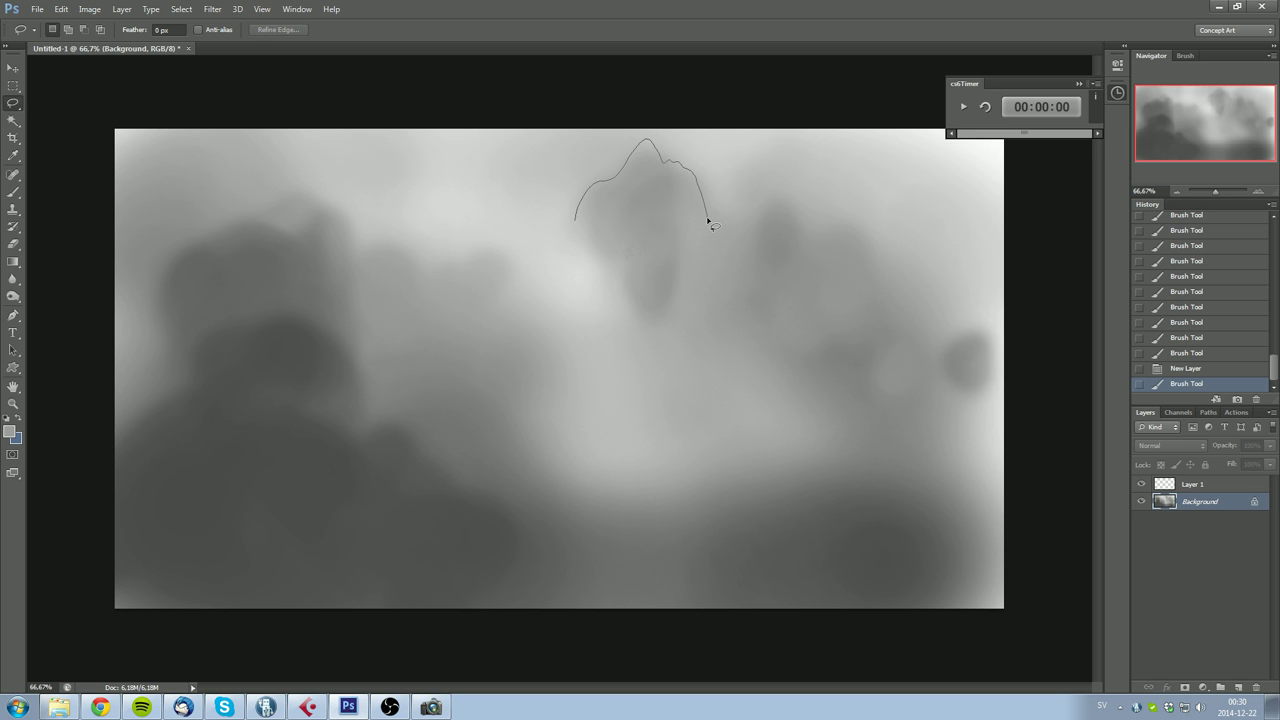
left_click_drag(708, 221, 740, 275)
key("b")
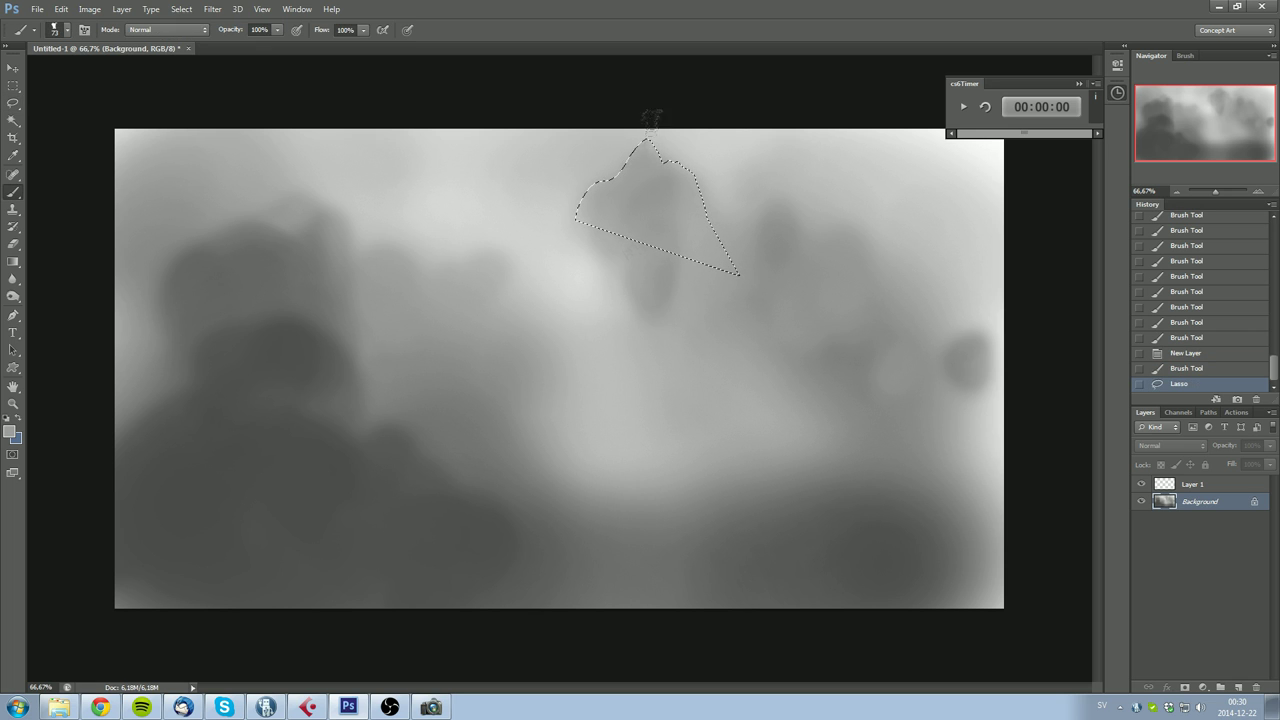
Step: Paint the peak's rock inside the selection with sampled darker greys, concentrating on the summit and edges, then clear the selection
mouse_move(642, 142)
left_mouse_down()
mouse_move(625, 235)
mouse_move(373, 382)
mouse_move(648, 180)
left_mouse_up()
left_click(400, 445, "alt")
left_click(632, 181, "alt")
mouse_move(654, 118)
left_mouse_down()
mouse_move(666, 178)
mouse_move(612, 190)
mouse_move(626, 190)
left_mouse_up()
left_click(640, 169, "alt")
left_click_drag(646, 193, 678, 200)
left_click_drag(682, 164, 706, 222)
left_click_drag(708, 222, 730, 282)
left_click_drag(688, 184, 660, 208)
left_click_drag(624, 172, 582, 222)
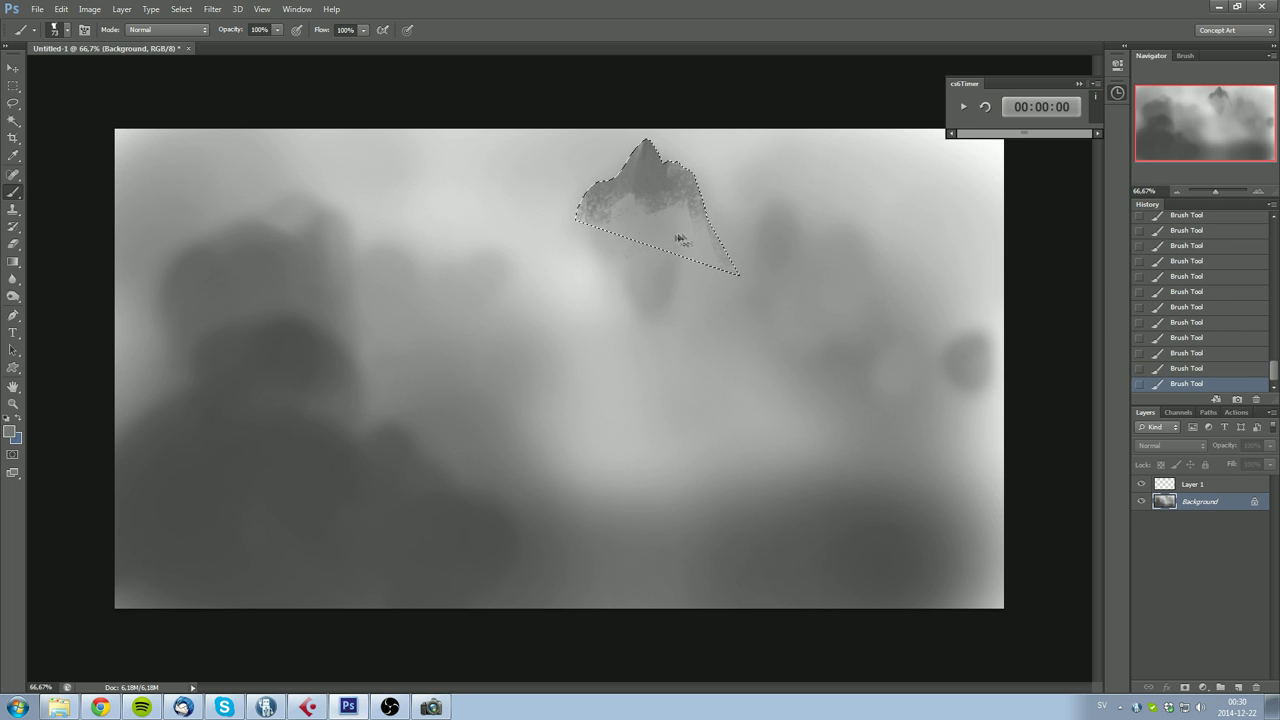
key("ctrl+d")
Step: Brush dark textured rock down the peak's right flank and onto the neighbouring ridges to its right
left_click_drag(676, 185, 710, 295)
mouse_move(690, 230)
left_mouse_down()
mouse_move(765, 308)
mouse_move(775, 210)
mouse_move(800, 320)
left_mouse_up()
mouse_move(775, 205)
left_mouse_down()
mouse_move(850, 340)
mouse_move(885, 370)
left_mouse_up()
left_click_drag(810, 315, 785, 335)
left_click_drag(712, 283, 678, 291)
Step: Sample light greys and sweep snow strokes down the mountain's left slope
left_click(594, 262, "alt")
left_click_drag(600, 208, 612, 235)
mouse_move(625, 215)
left_mouse_down()
mouse_move(556, 263)
mouse_move(515, 280)
mouse_move(498, 262)
mouse_move(478, 298)
left_mouse_up()
left_click_drag(548, 321, 545, 340)
left_click_drag(560, 275, 498, 314)
left_click_drag(520, 246, 462, 286)
left_click(508, 335, "alt")
left_click(618, 291, "alt")
left_click_drag(568, 240, 503, 277)
mouse_move(583, 218)
left_mouse_down()
mouse_move(468, 300)
mouse_move(650, 248)
mouse_move(560, 375)
left_mouse_up()
left_click_drag(550, 275, 480, 360)
mouse_move(445, 290)
left_mouse_down()
mouse_move(540, 325)
mouse_move(548, 370)
left_mouse_up()
Step: Brush light snow down the mountain's central and right faces, and spread it across the wide base with a 200 px brush
left_click_drag(638, 265, 590, 350)
left_click_drag(654, 203, 668, 308)
left_click_drag(686, 228, 725, 368)
left_click_drag(674, 308, 648, 360)
mouse_move(640, 282)
left_mouse_down()
mouse_move(588, 328)
mouse_move(692, 376)
left_mouse_up()
left_click_drag(566, 290, 520, 360)
mouse_move(548, 282)
left_mouse_down()
mouse_move(502, 338)
mouse_move(562, 380)
left_mouse_up()
left_click_drag(640, 360, 646, 408)
left_click_drag(678, 362, 706, 424)
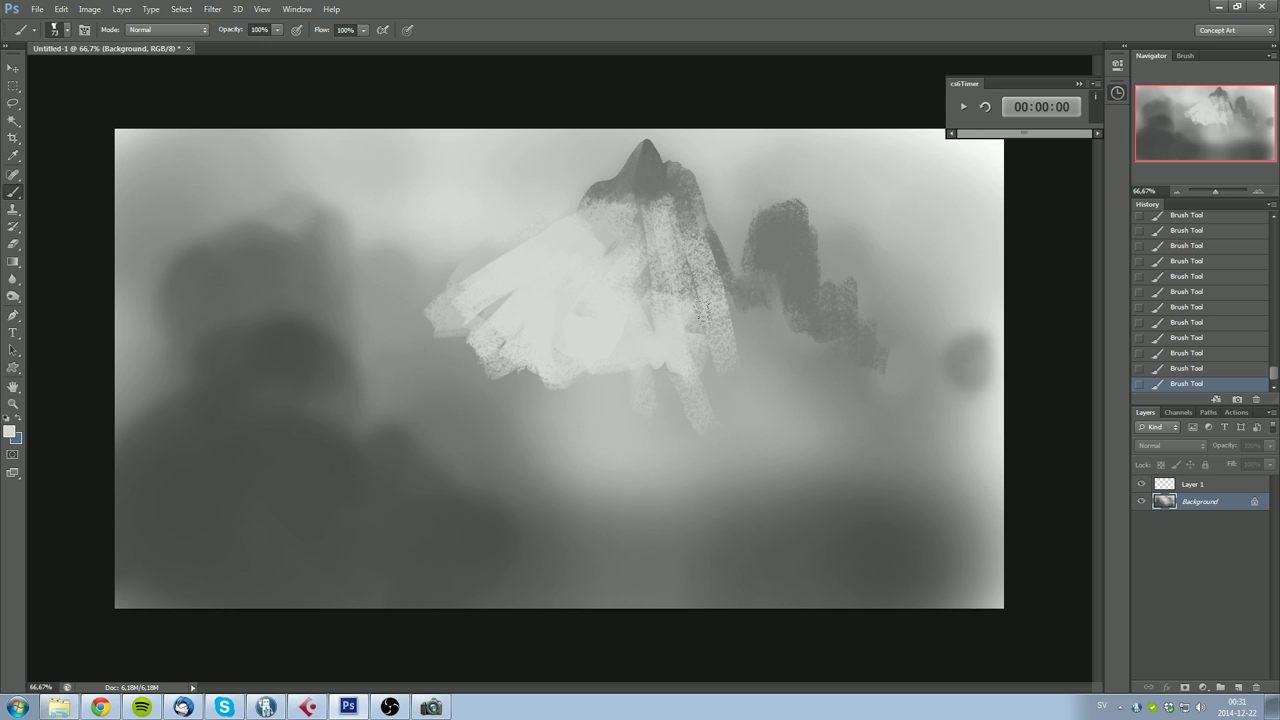
mouse_move(456, 272)
left_mouse_down()
mouse_move(530, 440)
mouse_move(840, 500)
mouse_move(770, 440)
mouse_move(875, 447)
mouse_move(960, 495)
mouse_move(910, 520)
left_mouse_up()
left_click_drag(520, 440, 340, 290)
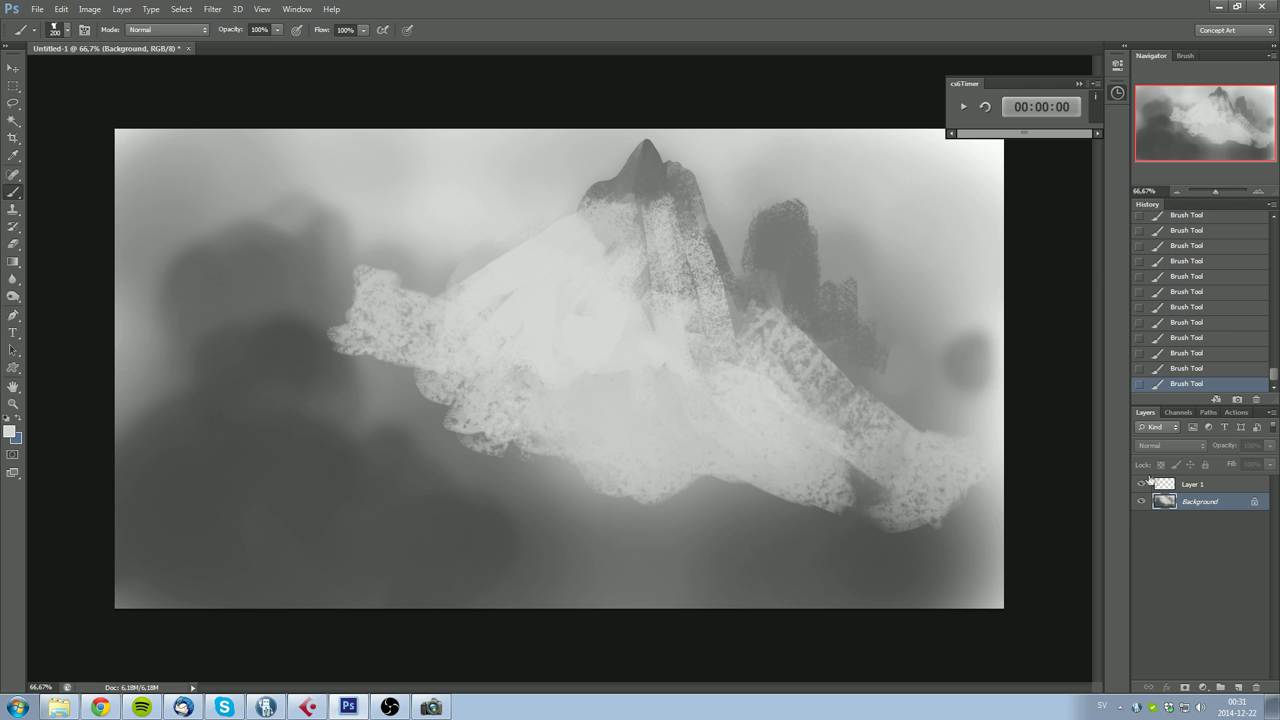
Step: Activate Layer 1 and choose the Snow Mts 1 brush preset at 816 px
left_click(1203, 485)
right_click(878, 531)
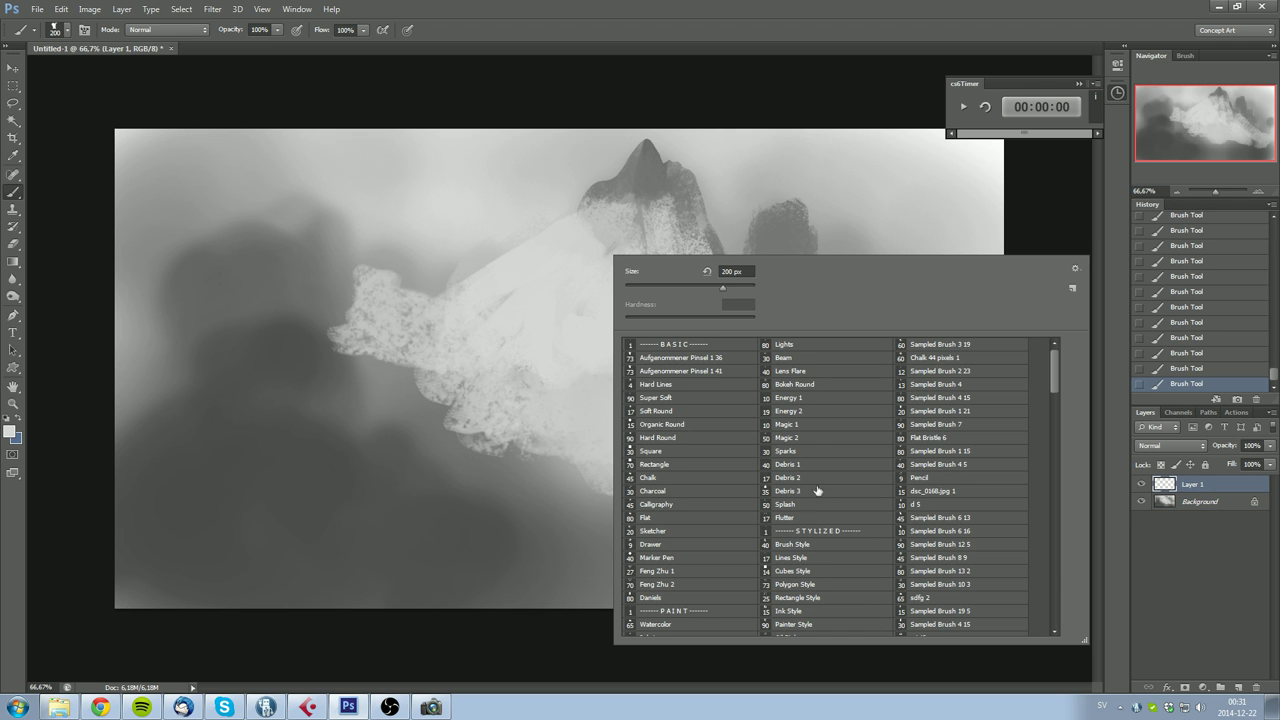
scroll(957, 553, "down", 15)
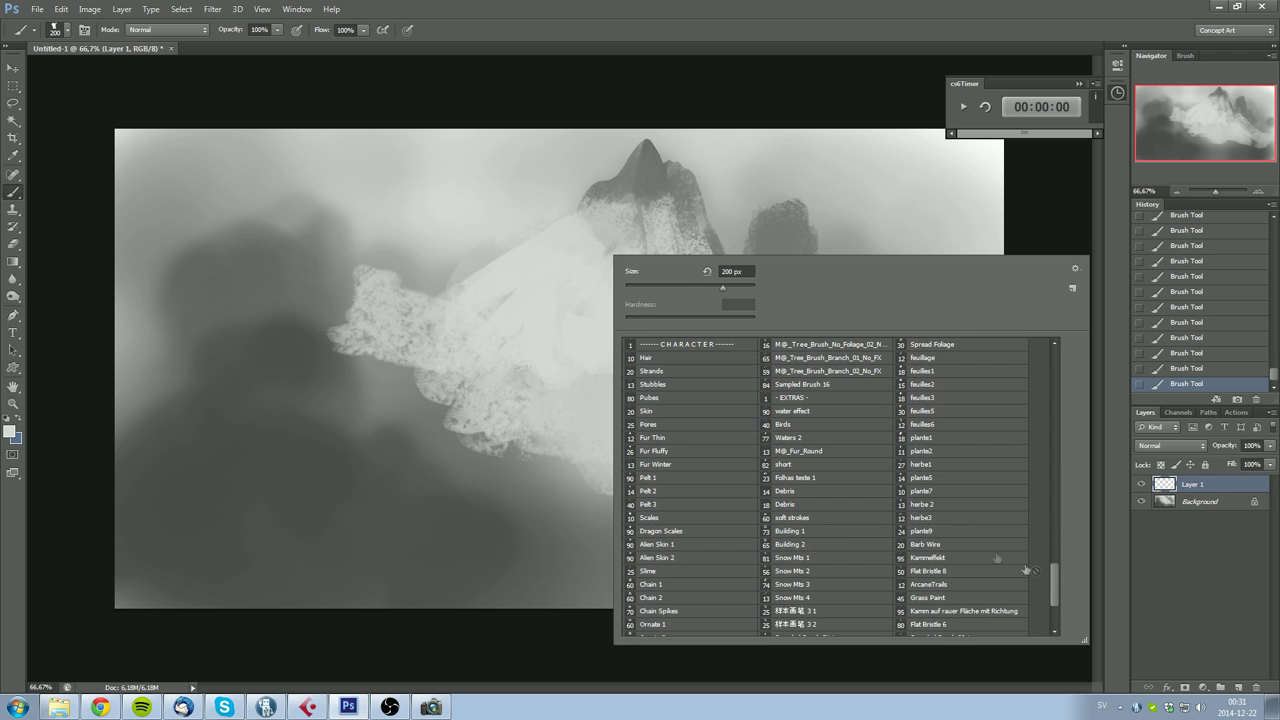
left_click(836, 557)
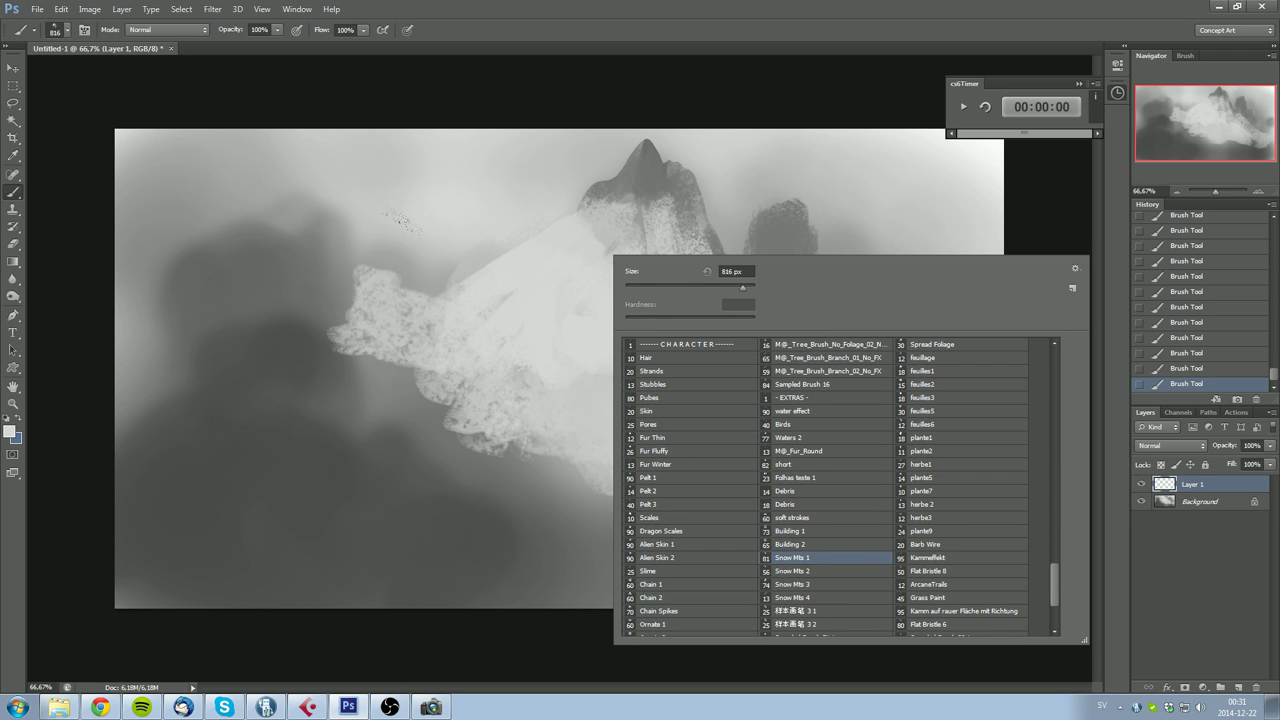
Step: Try stamping the grey Snow Mts 1 rock texture over the mountain on Layer 1, undoing each stamp
left_click(450, 225)
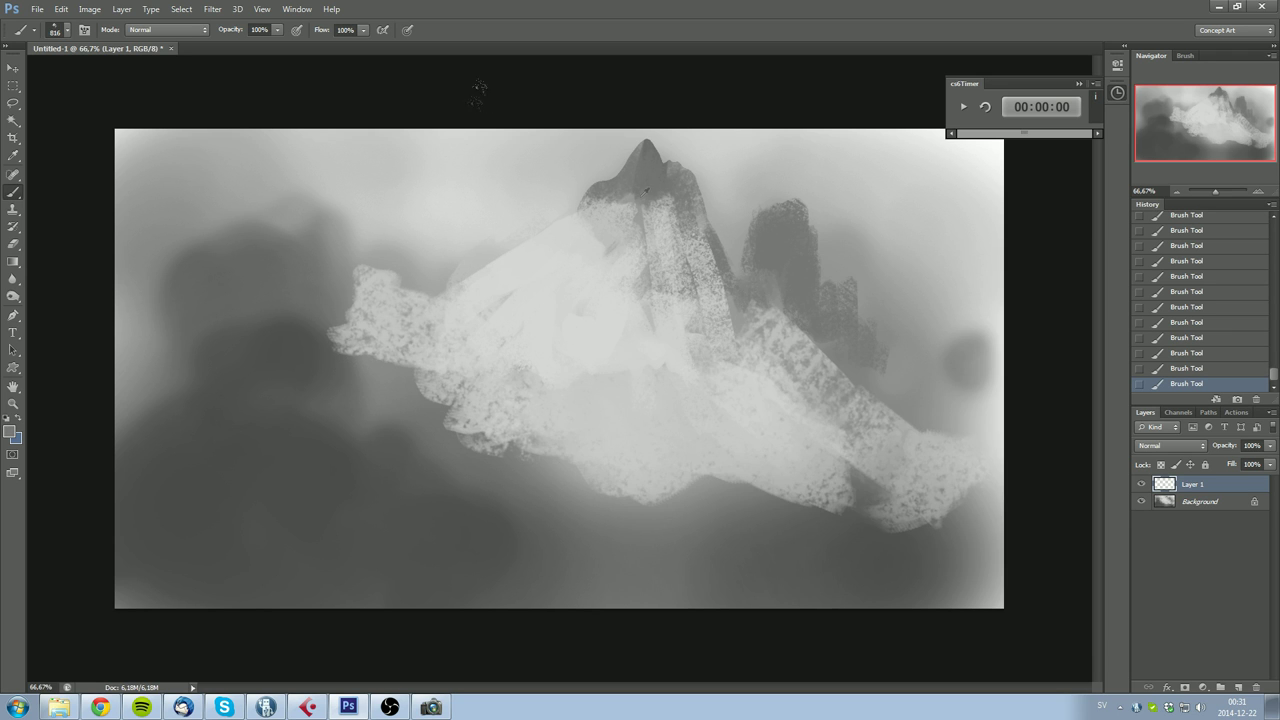
left_click(482, 339)
key("ctrl+z")
left_click(482, 325)
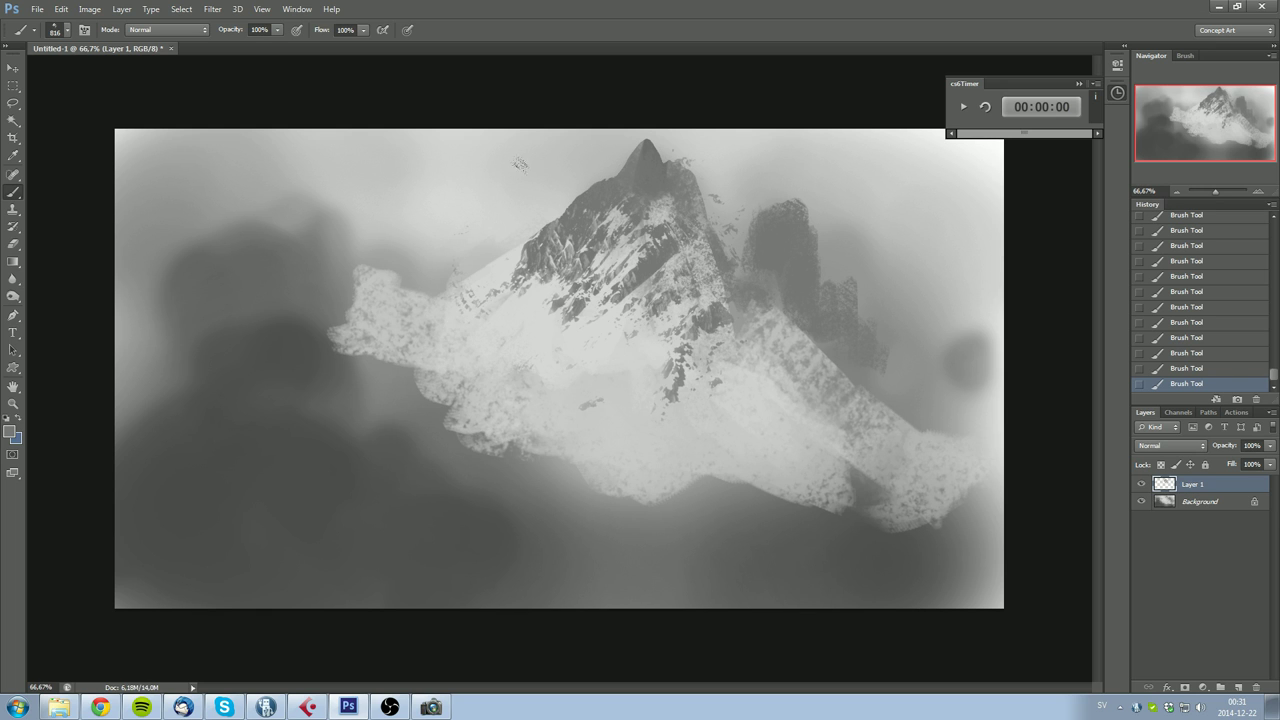
key("ctrl+z")
Step: Stamp the Snow Mts 1 rock texture over the snowy mountain on the Background layer in a sampled mid grey
left_click(634, 329)
key("ctrl+z")
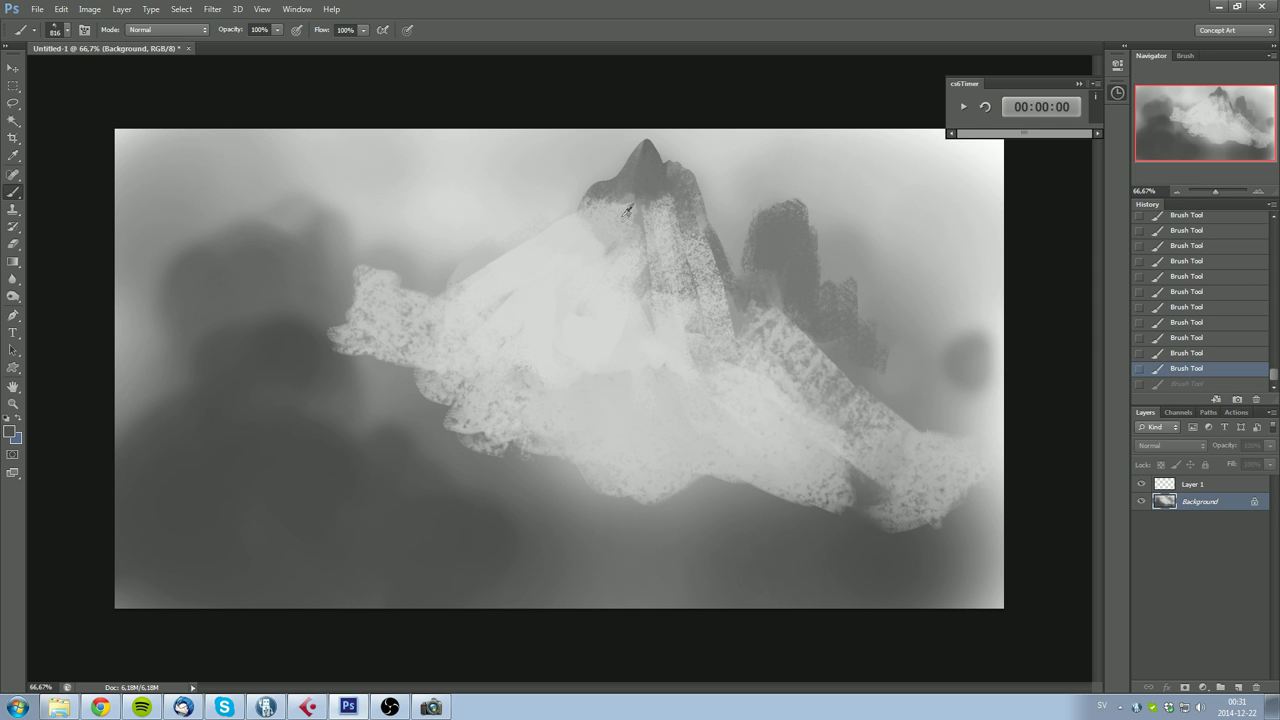
key("ctrl+z")
Step: Switch back to the Aufgenommener Pinsel 1 36 brush preset from the Basic group
right_click(697, 396)
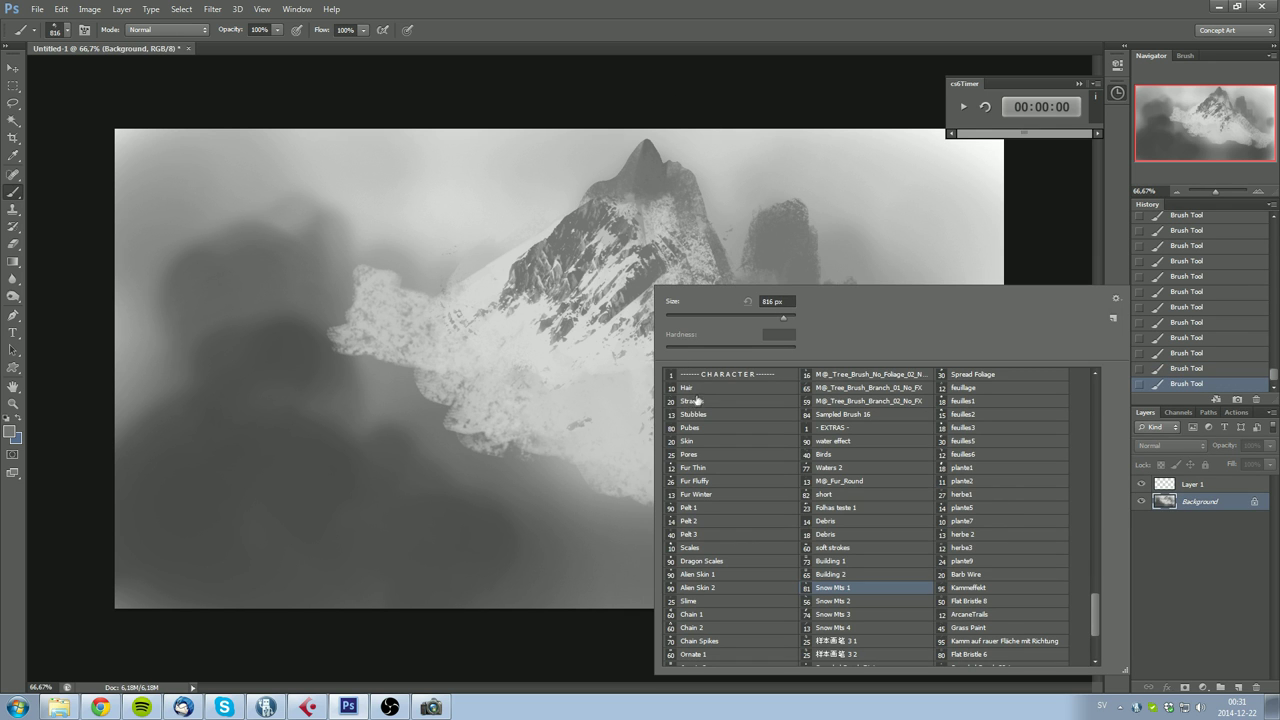
left_click_drag(1094, 604, 1085, 373)
double_click(740, 389)
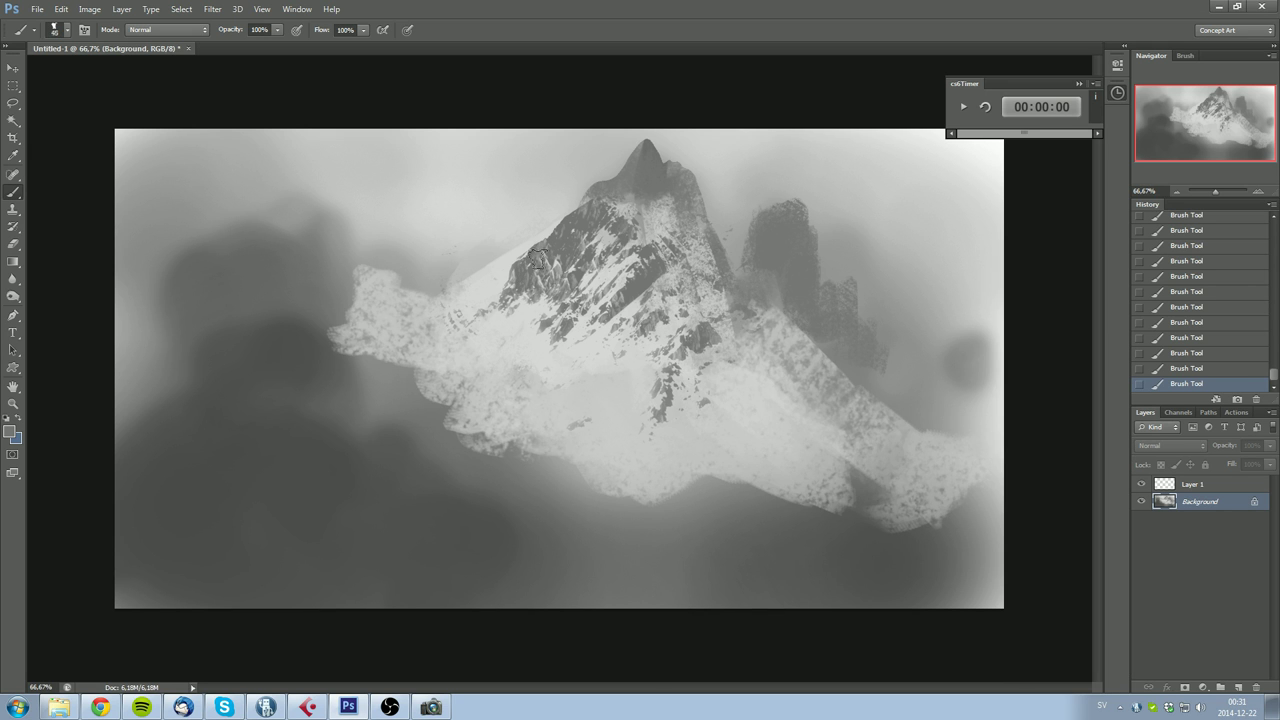
Step: Paint a small dark rock outcrop on the mountain's left ridge using sampled greys
mouse_move(542, 250)
left_mouse_down()
mouse_move(528, 270)
mouse_move(525, 250)
mouse_move(536, 264)
mouse_move(515, 298)
left_mouse_up()
left_click(525, 268, "alt")
left_click(525, 268, "alt")
left_click(530, 305, "alt")
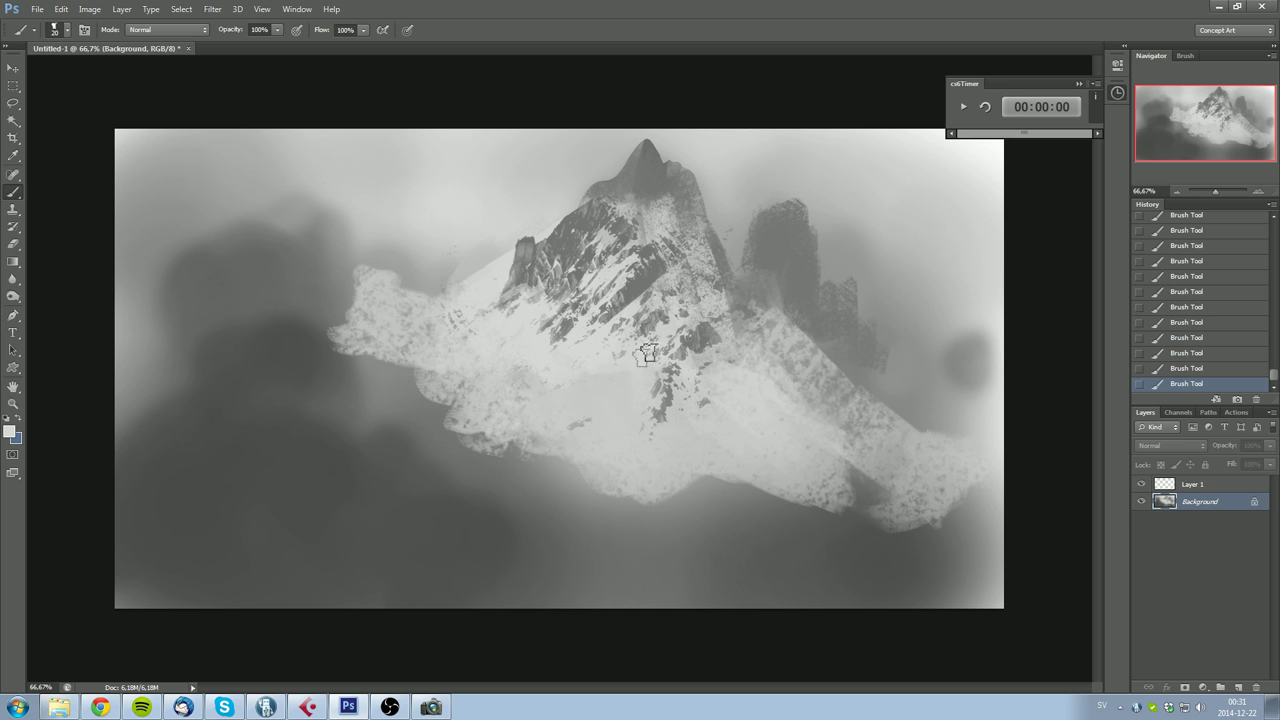
Step: Paint snow patches in sampled light tones along the mountain's right slope, blending the rocks into the ridge line
left_click(635, 366, "alt")
left_click(715, 339, "alt")
left_click_drag(714, 352, 729, 378)
left_click(731, 360, "alt")
left_click(731, 335, "alt")
left_click(716, 307, "alt")
left_click_drag(722, 303, 740, 345)
left_click_drag(718, 279, 760, 324)
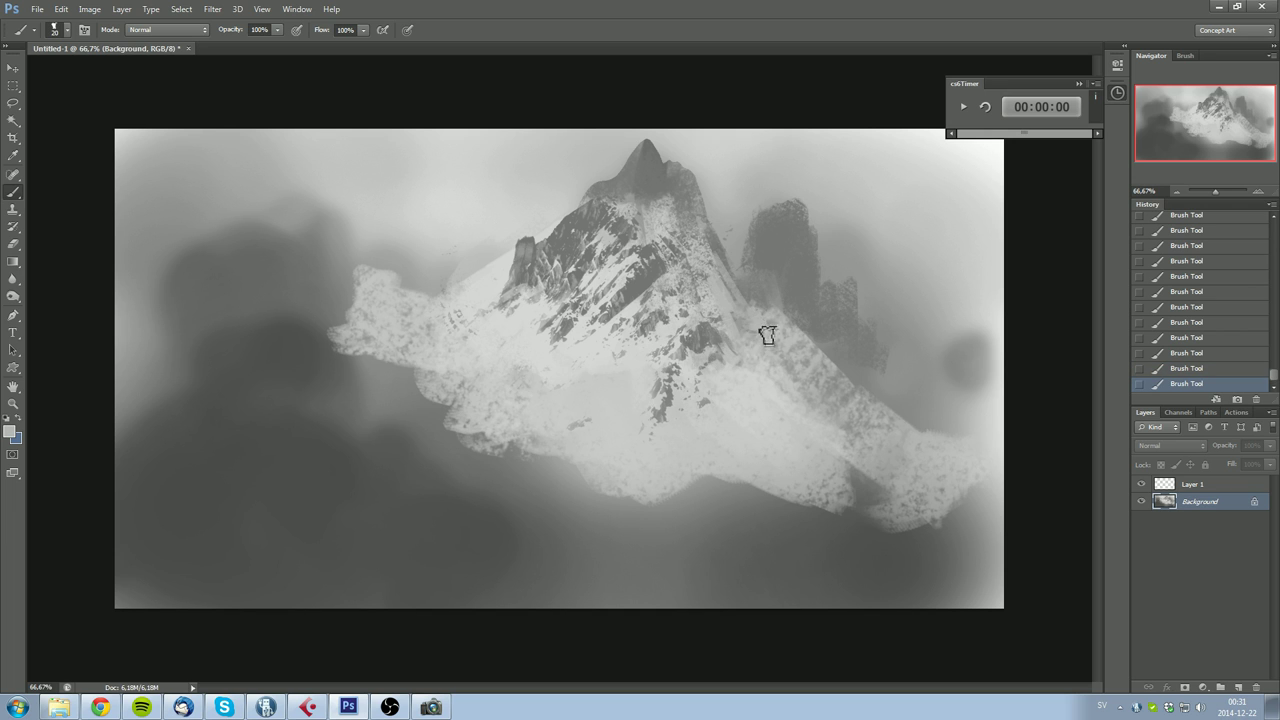
Step: Shade the mountain's summit and its left shoulder with sampled rock greys
left_click(627, 182, "alt")
left_click_drag(628, 189, 634, 176)
left_click(650, 160, "alt")
left_click_drag(608, 202, 598, 214)
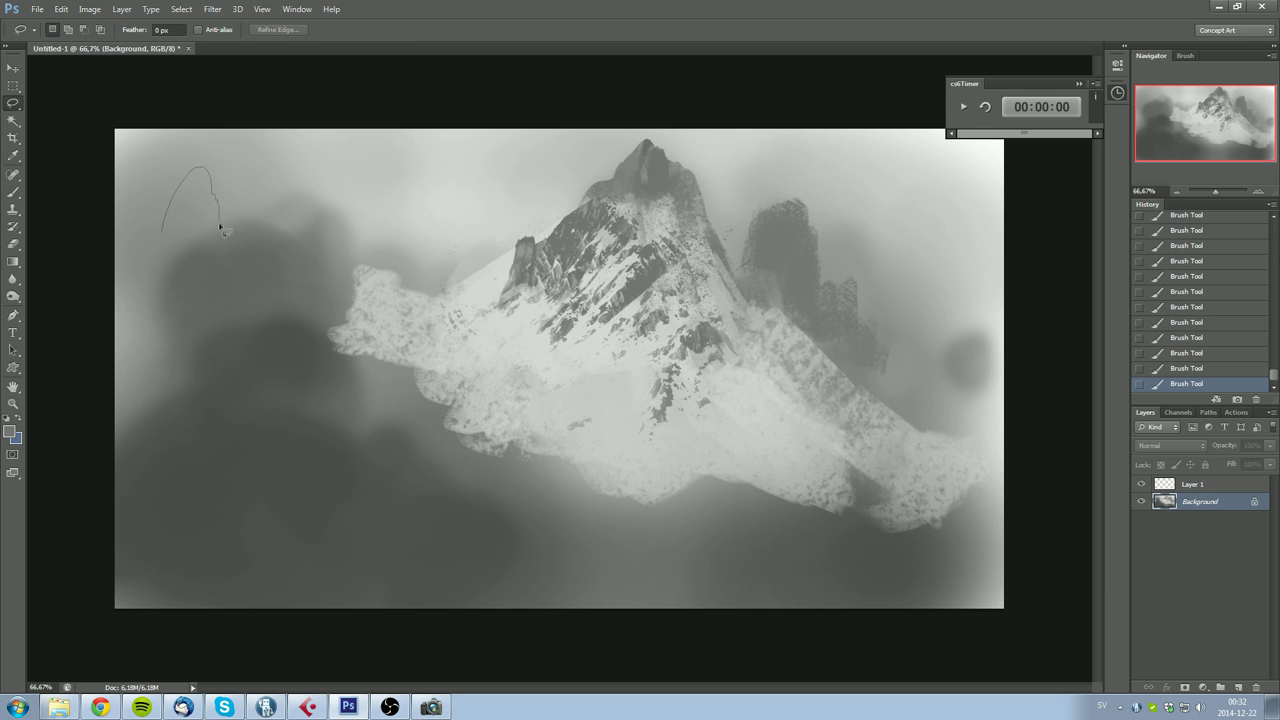
Step: Lasso a silhouette of three rock spires on a low shelf in the canvas's upper left, and hide the selection edges
mouse_move(218, 246)
left_mouse_down()
mouse_move(267, 204)
mouse_move(268, 246)
mouse_move(247, 251)
mouse_move(380, 285)
mouse_move(332, 311)
mouse_move(136, 287)
mouse_move(82, 256)
mouse_move(143, 233)
mouse_move(306, 268)
left_mouse_up()
key("shift")
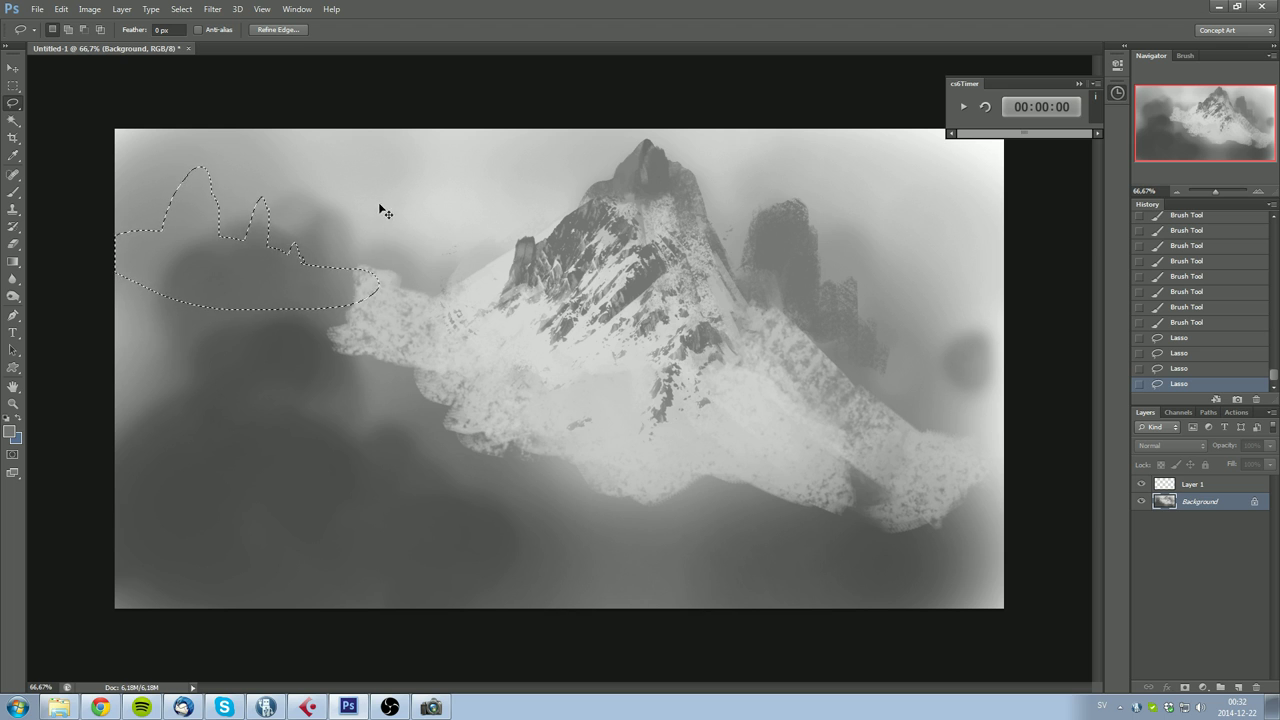
key("ctrl+h")
key("b")
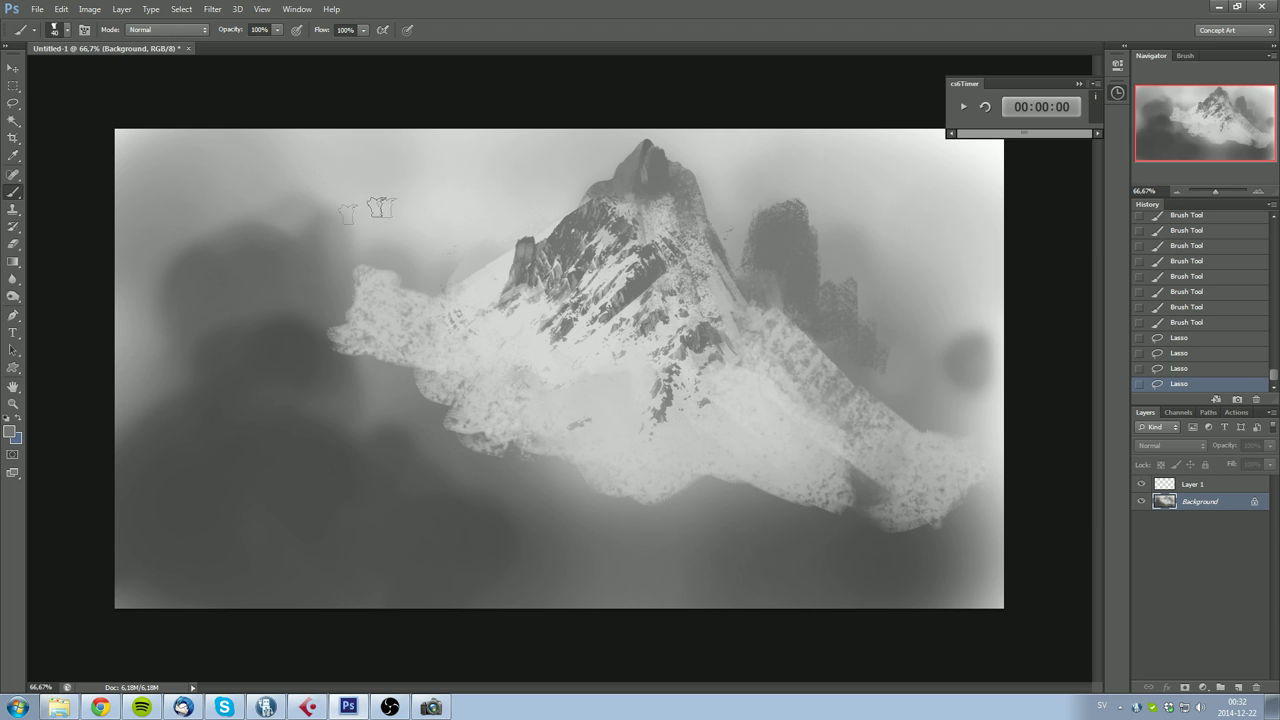
Step: Fill the three selected rock spires with textured dark grey brush strokes
left_click(215, 210)
left_click(260, 210)
key("ctrl+h")
key("ctrl+h")
left_click_drag(261, 203, 258, 225)
left_click_drag(264, 212, 264, 248)
left_click_drag(214, 205, 217, 240)
mouse_move(200, 185)
left_mouse_down()
mouse_move(186, 232)
mouse_move(160, 242)
left_mouse_up()
mouse_move(194, 178)
left_mouse_down()
mouse_move(173, 228)
mouse_move(190, 215)
left_mouse_up()
left_click_drag(206, 185, 214, 238)
left_click_drag(190, 208, 182, 242)
left_click_drag(228, 243, 242, 248)
mouse_move(294, 248)
left_mouse_down()
mouse_move(290, 258)
mouse_move(286, 228)
left_mouse_up()
Step: Paint the selected shelf below the rock spires with a light snow grey sampled from the mountain
left_click(391, 310, "alt")
left_click_drag(346, 290, 274, 298)
mouse_move(350, 284)
left_mouse_down()
mouse_move(228, 284)
mouse_move(238, 268)
left_mouse_up()
left_click_drag(204, 246, 186, 256)
left_click_drag(300, 268, 180, 258)
mouse_move(262, 274)
left_mouse_down()
mouse_move(118, 262)
mouse_move(296, 298)
left_mouse_up()
mouse_move(136, 274)
left_mouse_down()
mouse_move(334, 304)
mouse_move(354, 294)
left_mouse_up()
left_click_drag(206, 288, 136, 268)
mouse_move(130, 258)
left_mouse_down()
mouse_move(304, 272)
mouse_move(286, 270)
left_mouse_up()
left_click_drag(142, 240, 160, 236)
left_click(170, 250, "alt")
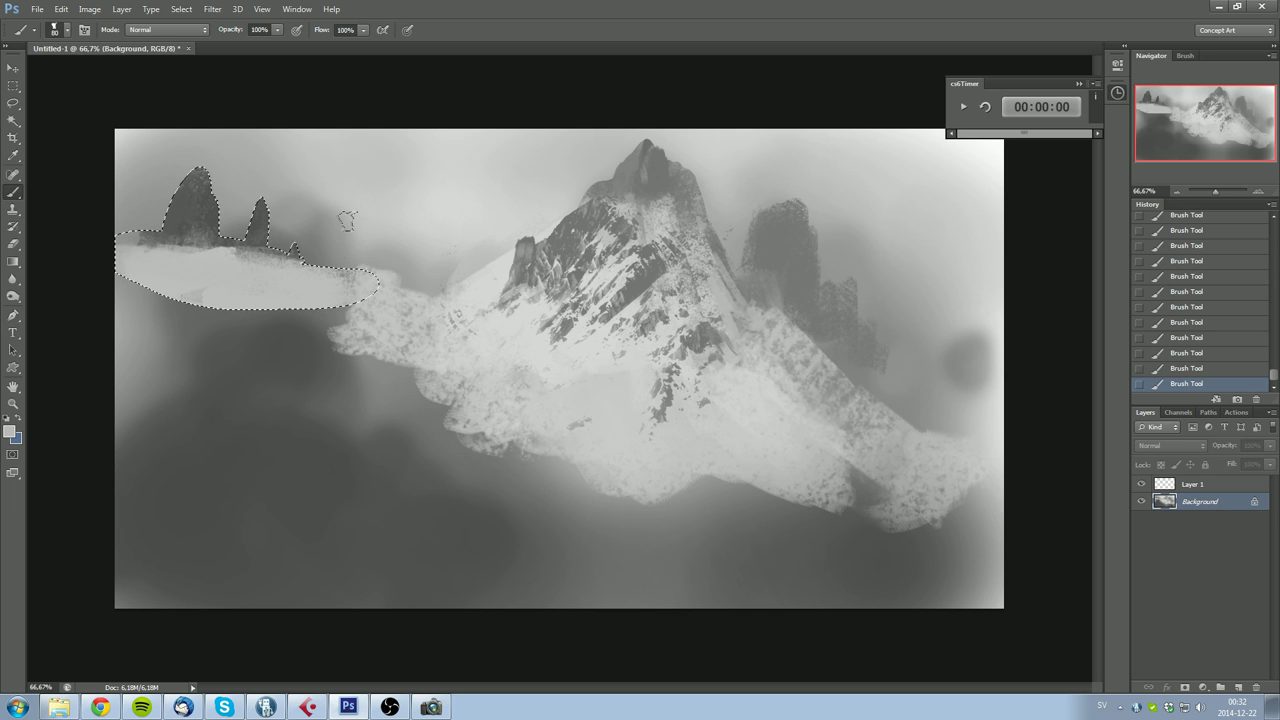
Step: Deselect and extend the light snowfield downward below the spires, joining it to the mountain's snow
key("ctrl+d")
mouse_move(128, 248)
left_mouse_down()
mouse_move(197, 230)
mouse_move(82, 248)
mouse_move(200, 264)
mouse_move(192, 245)
mouse_move(92, 252)
mouse_move(305, 298)
left_mouse_up()
left_click(188, 232, "alt")
left_click(140, 262, "alt")
mouse_move(172, 306)
left_mouse_down()
mouse_move(236, 300)
mouse_move(126, 310)
mouse_move(265, 320)
left_mouse_up()
mouse_move(332, 326)
left_mouse_down()
mouse_move(268, 322)
mouse_move(168, 346)
left_mouse_up()
left_click_drag(264, 332, 180, 352)
left_click_drag(345, 328, 128, 338)
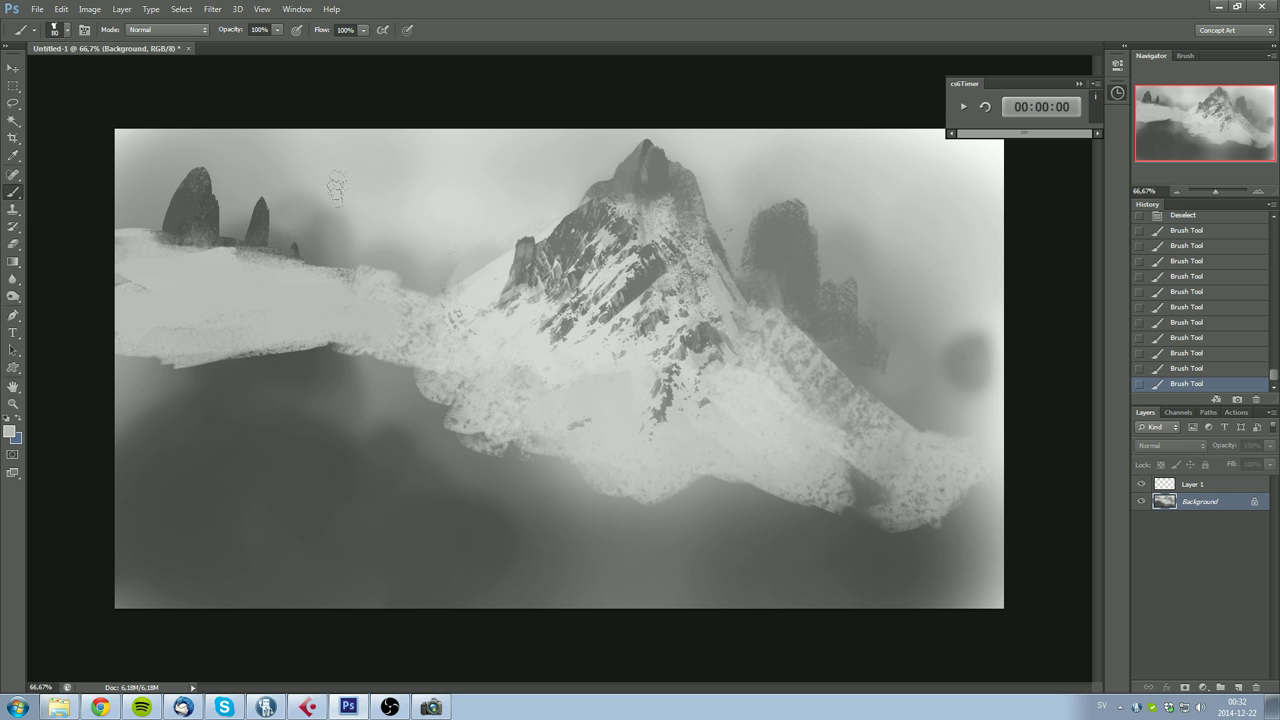
Step: Reduce the brush to 10 px and paint a light snow streak down the tallest rock spire
key("bracketleft")
key("bracketleft")
key("bracketleft")
key("bracketleft")
key("bracketleft")
left_click_drag(212, 198, 205, 228)
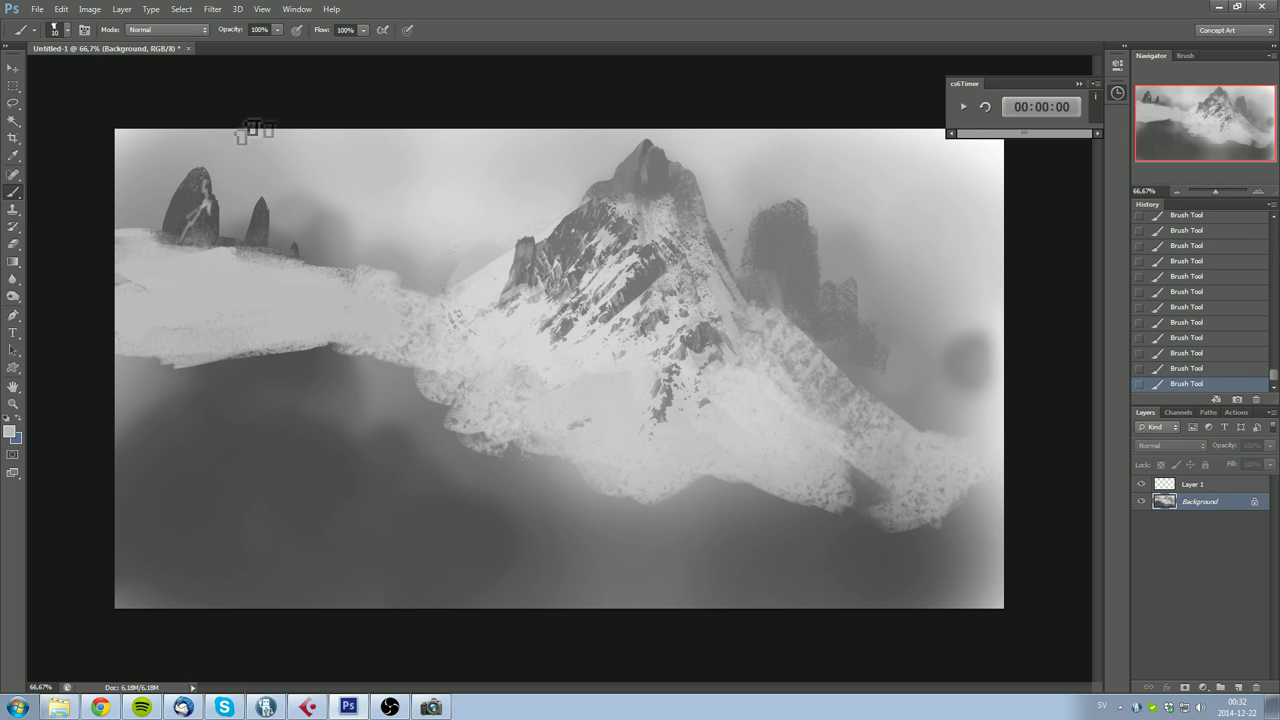
Step: Choose the Snow Mts 2 brush at 561 px and stamp grey rock texture over the mountain's lower right slope
right_click(480, 248)
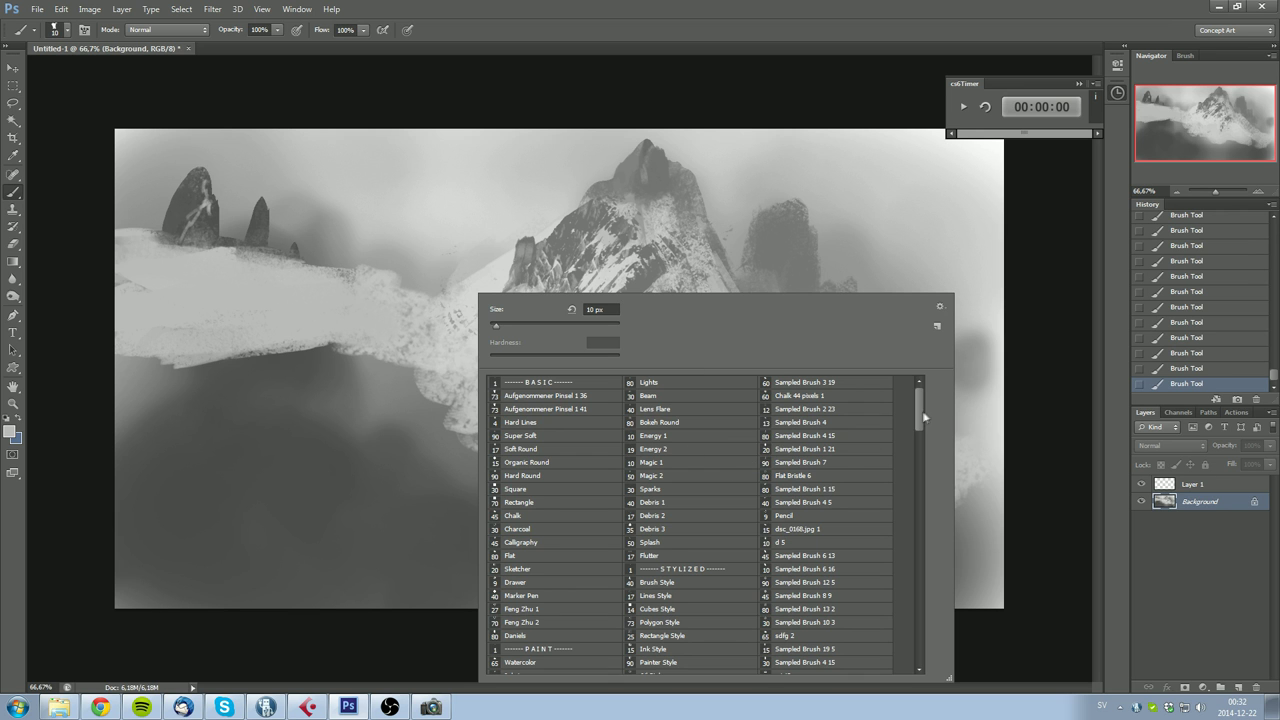
left_click_drag(921, 409, 923, 623)
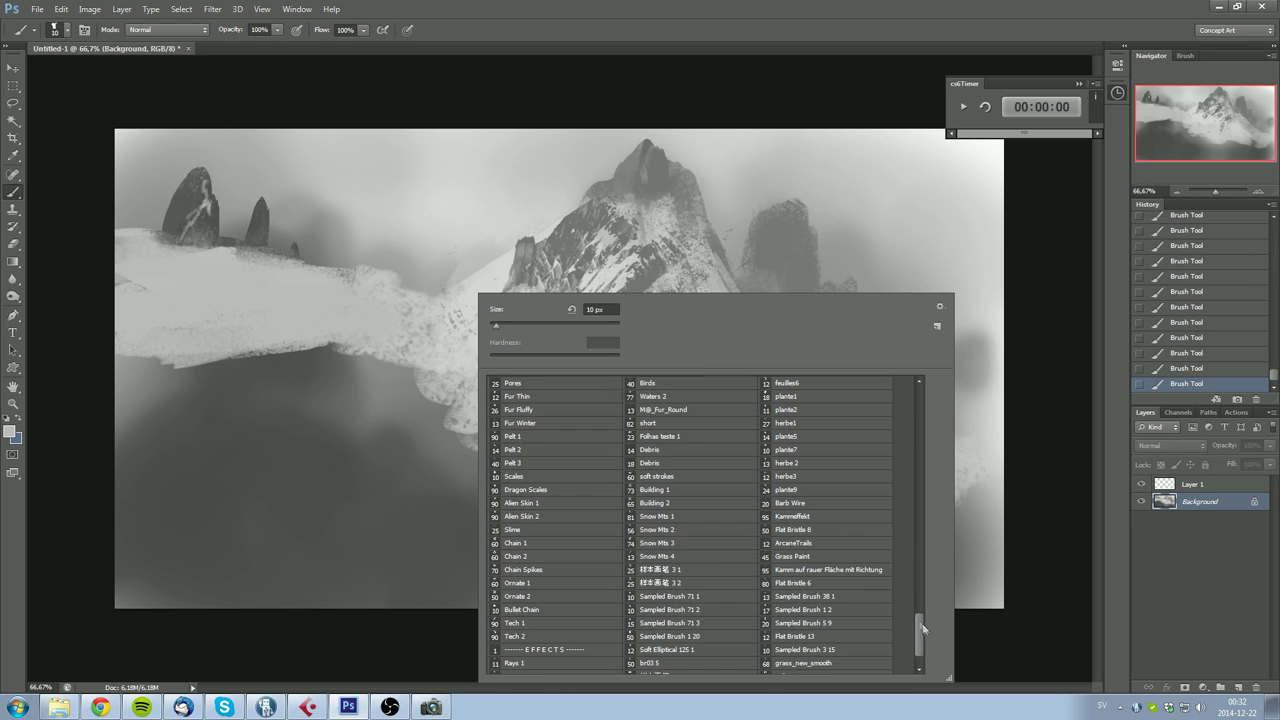
left_click(660, 529)
left_click(365, 490)
key("ctrl+z")
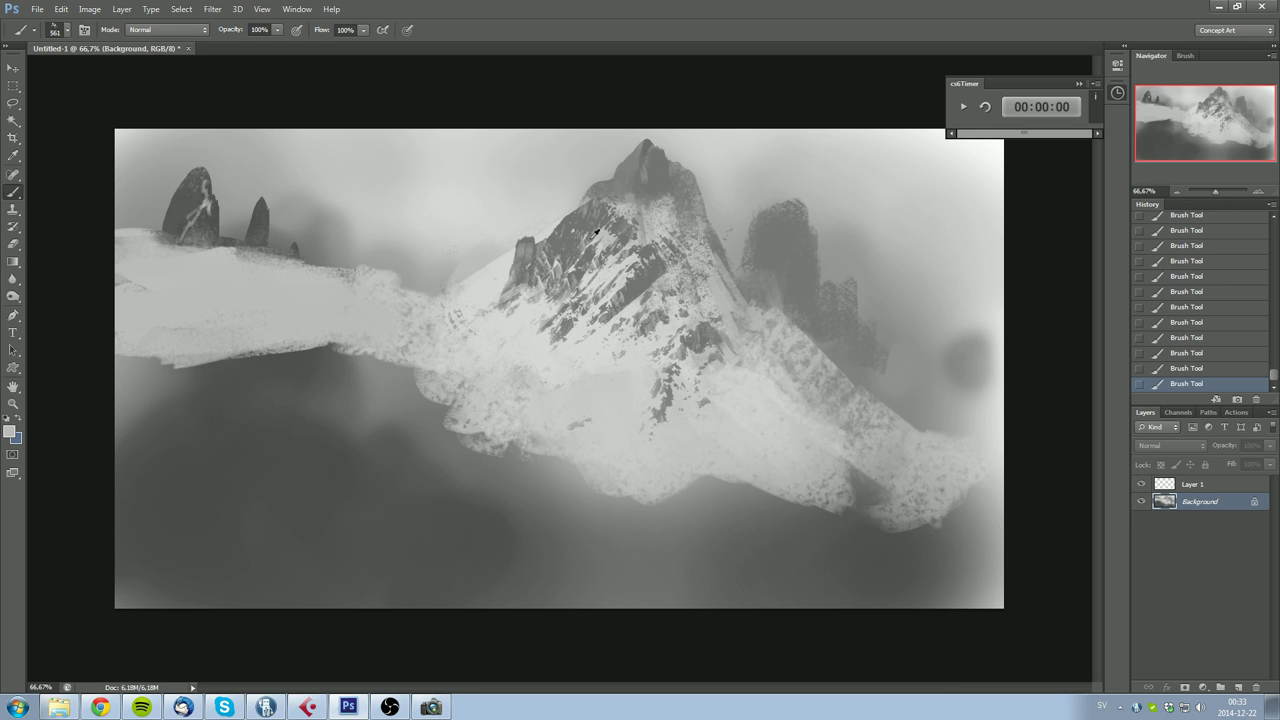
left_click(742, 548)
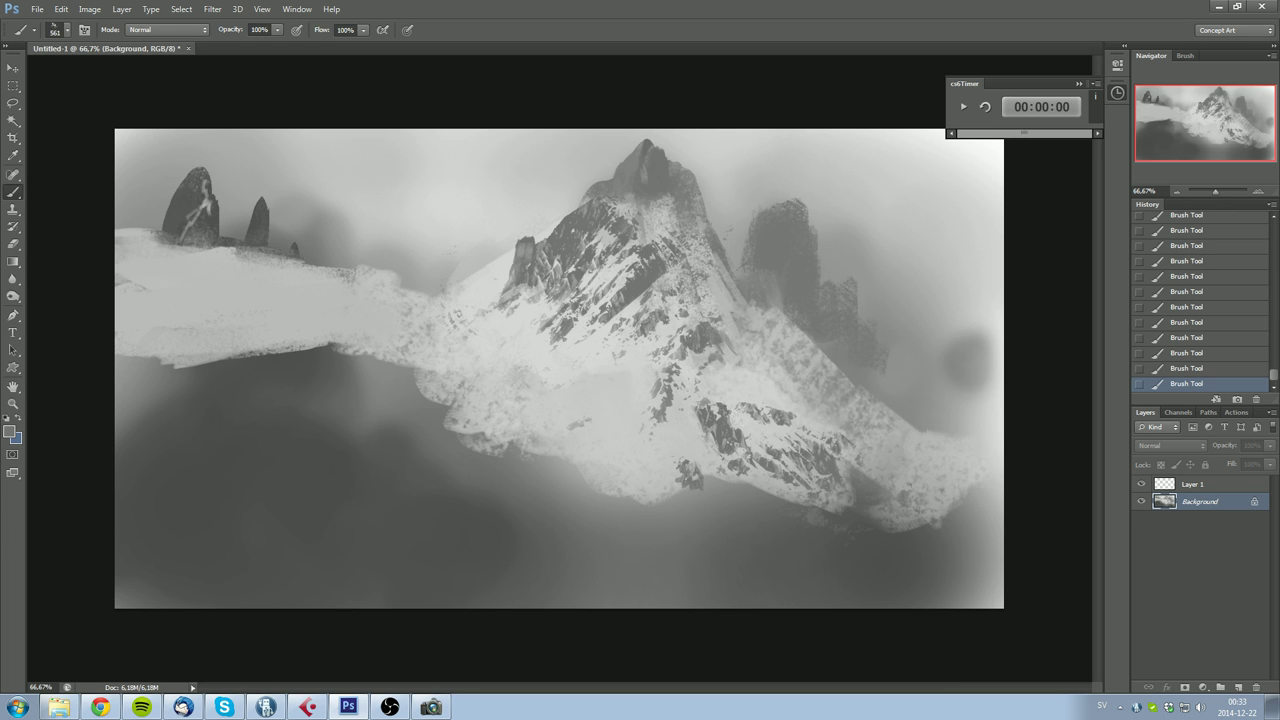
Step: Try stamping the Snow Mts 3 brush at 746 px in sampled greys over the dark area at the mountain's lower left, undoing each stamp
right_click(675, 484)
left_click(865, 554)
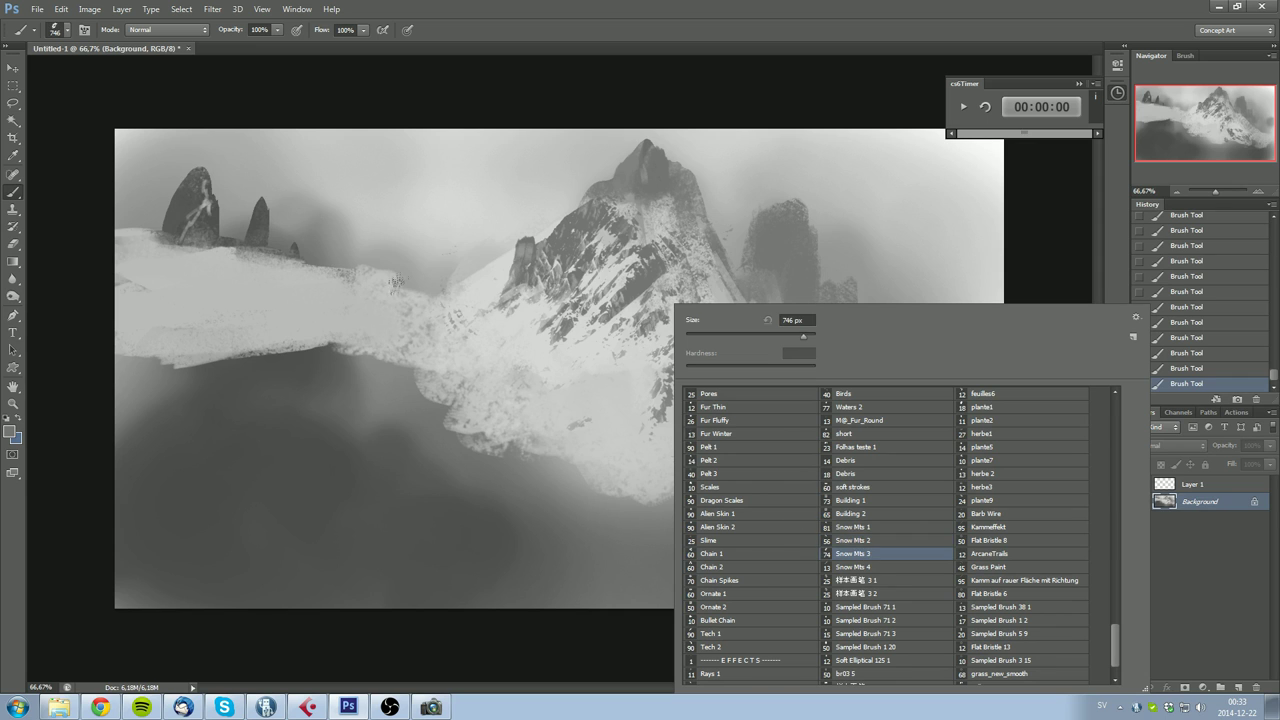
left_click(569, 233, "alt")
left_click(355, 508)
key("ctrl+z")
left_click(264, 387, "alt")
left_click(470, 440)
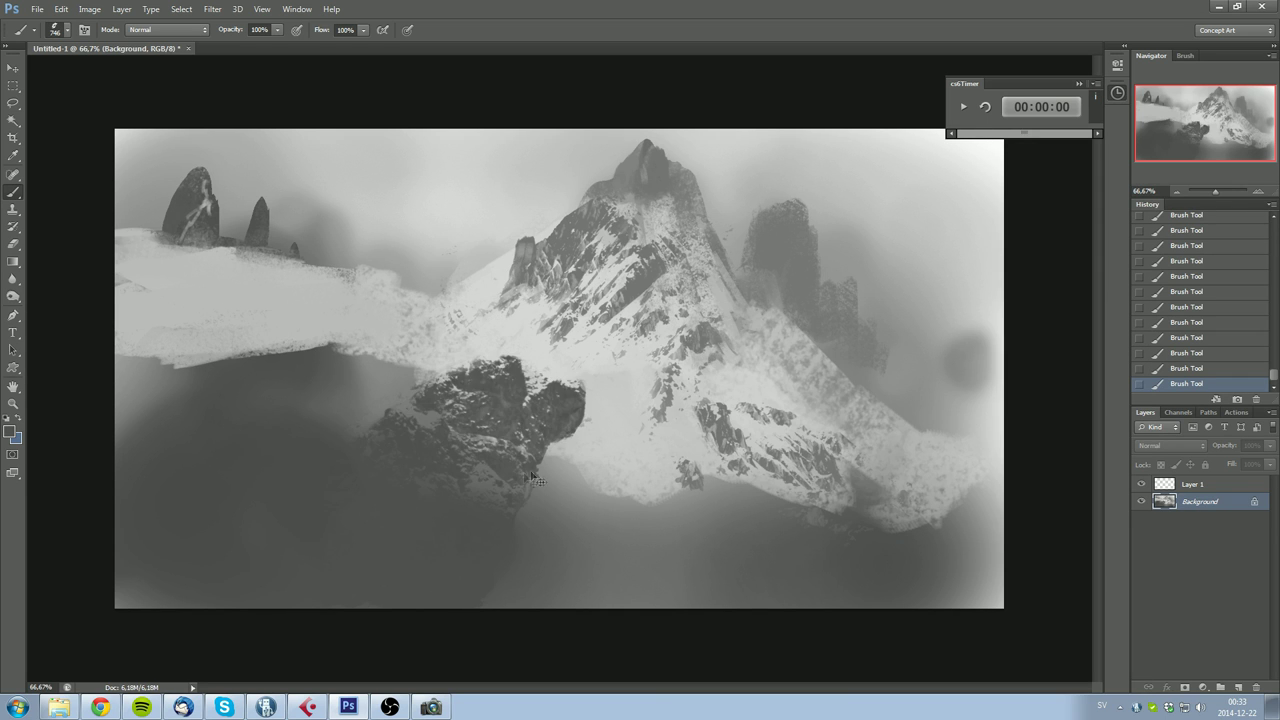
key("ctrl+z")
left_click(455, 467)
key("ctrl+z")
Step: Try stamping dark Snow Mts 3 rock over the distant peaks on the right at 746 and 600 px, undoing each stamp
left_click(850, 322)
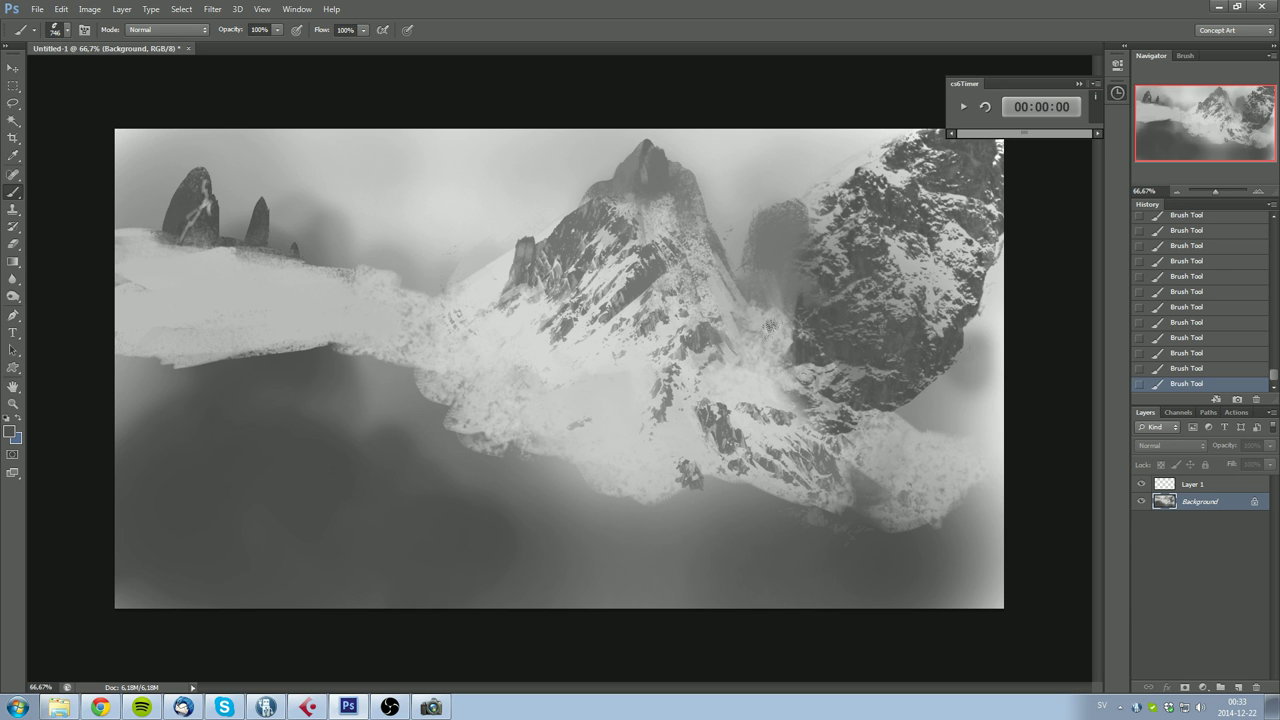
key("ctrl+z")
left_click(850, 258)
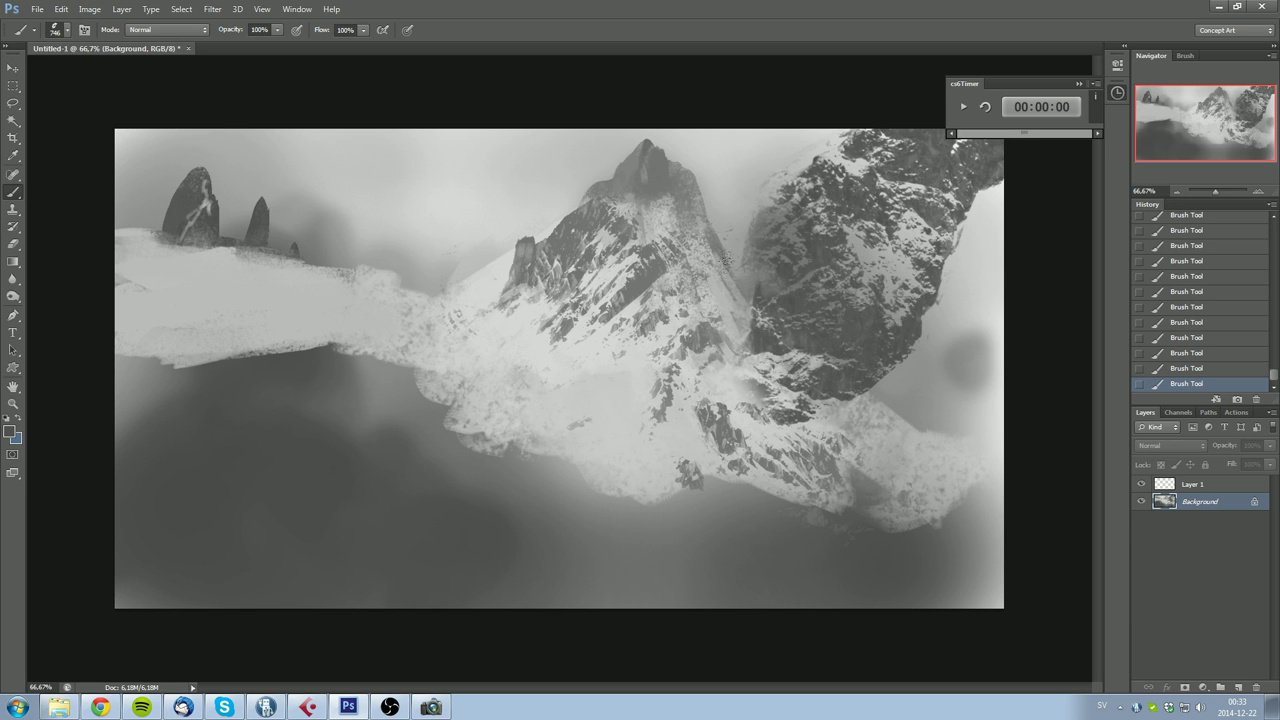
key("ctrl+z")
left_click(778, 328)
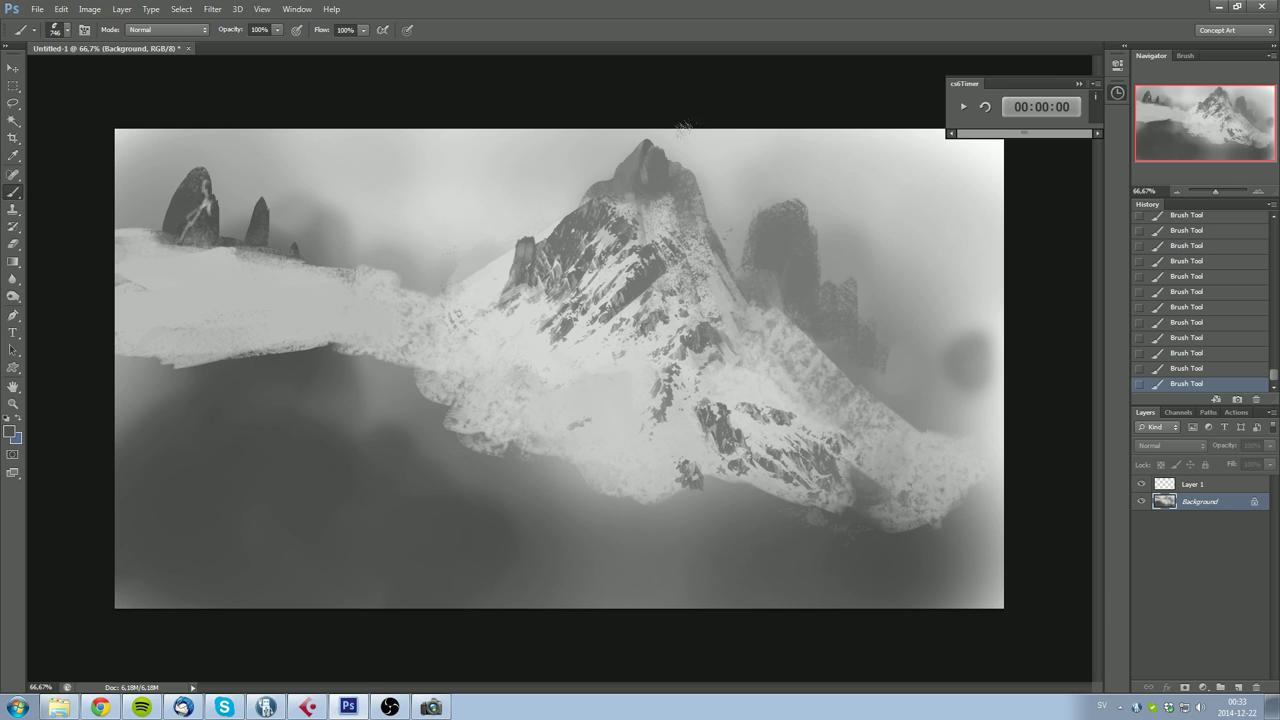
left_click(739, 131)
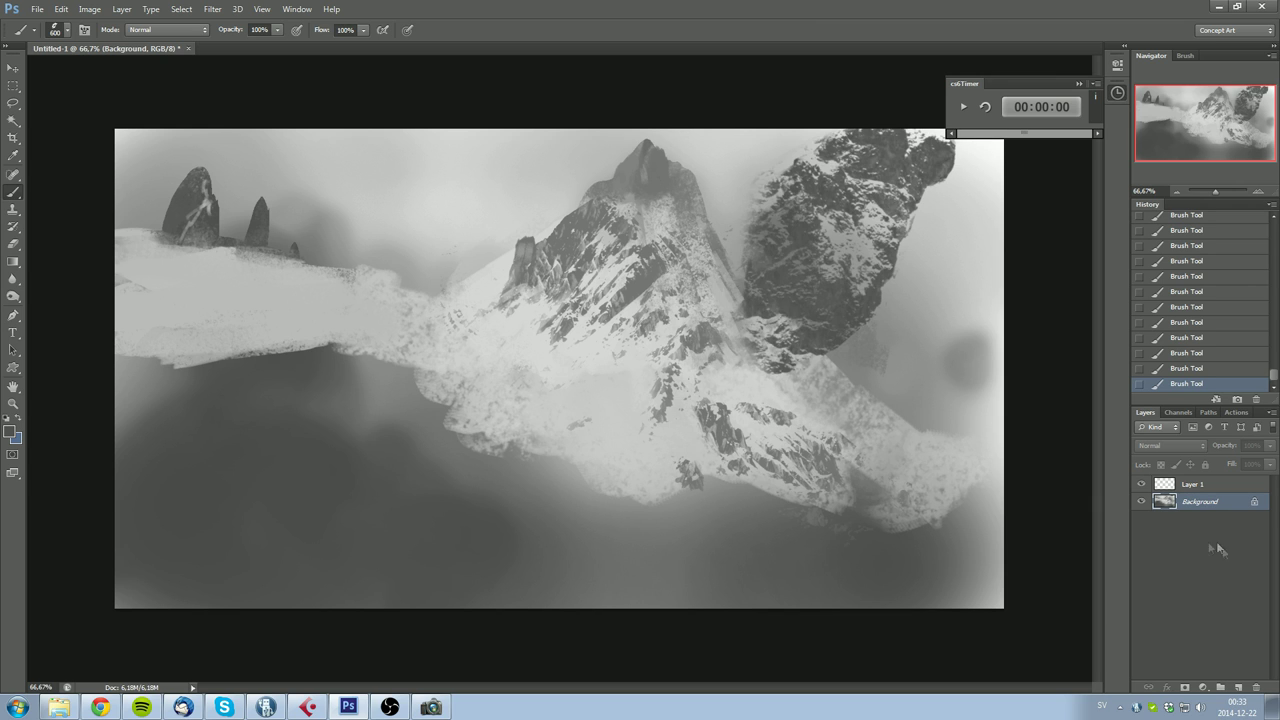
key("ctrl+z")
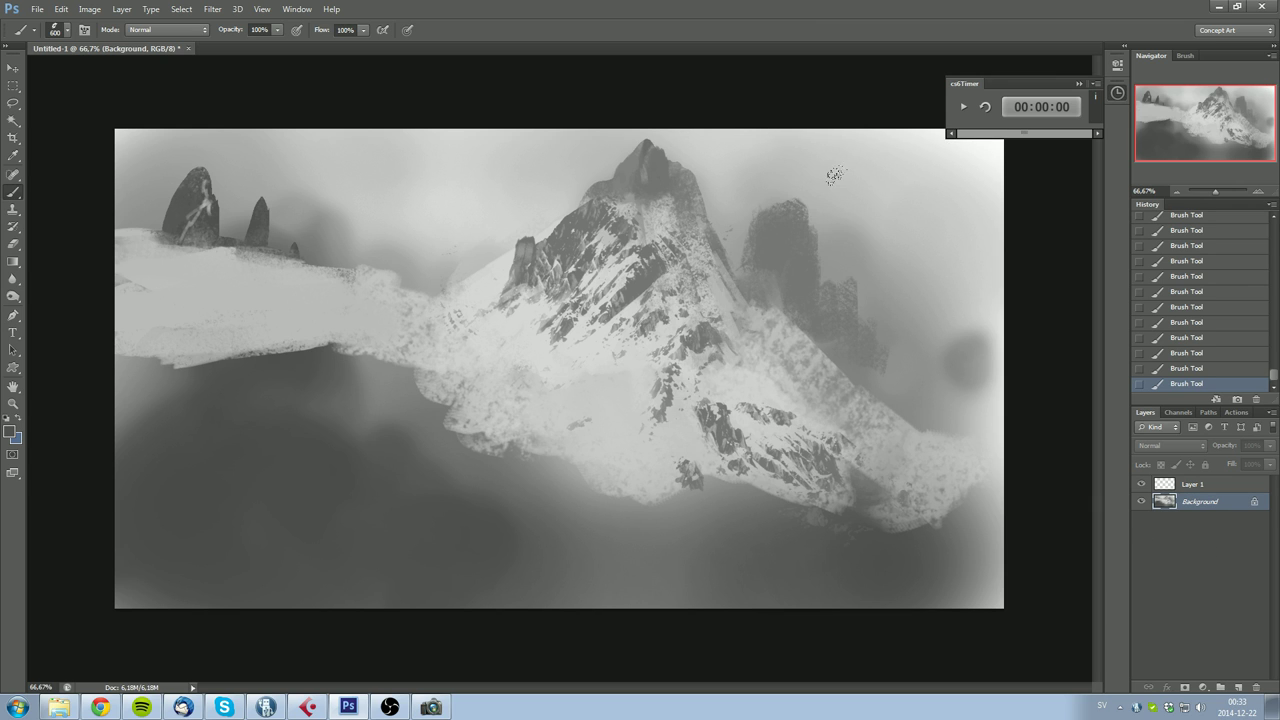
Step: Lasso the outline of the distant rock peaks on the right, including the slope running down to the canvas edge
key("l")
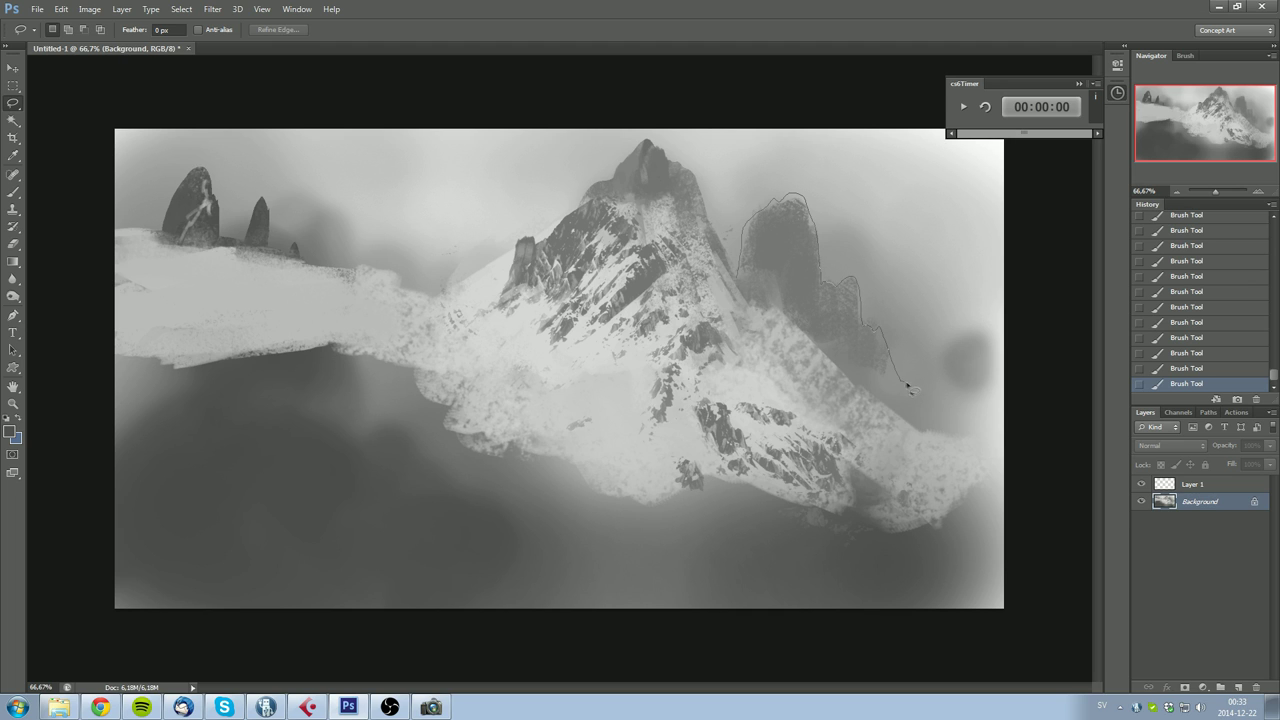
mouse_move(972, 409)
left_mouse_down()
mouse_move(1008, 443)
mouse_move(895, 426)
mouse_move(806, 365)
left_mouse_up()
left_click_drag(745, 305, 748, 300)
key("b")
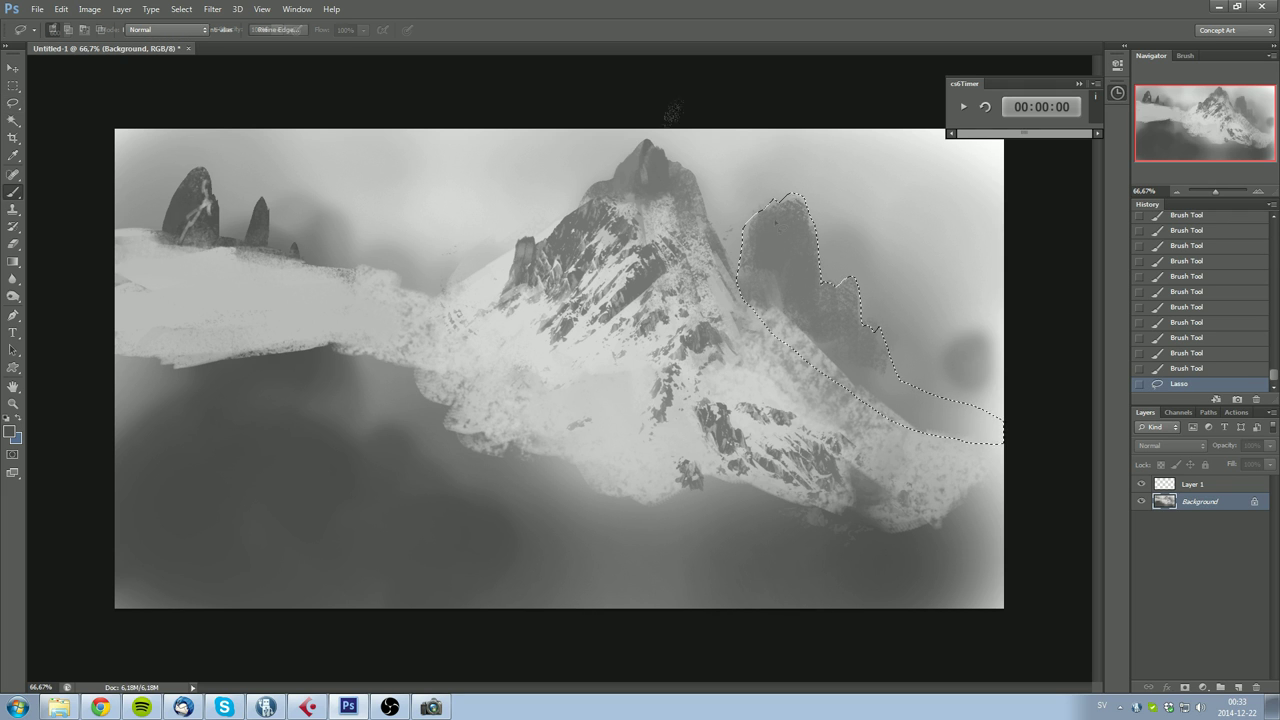
Step: Fill the selected distant peaks with sampled mid grey using the Aufgenommener Pinsel 1 36 brush at 73 px, with selection edges hidden
right_click(778, 378)
scroll(778, 380, "up", 10)
left_click(768, 385)
left_click(767, 264)
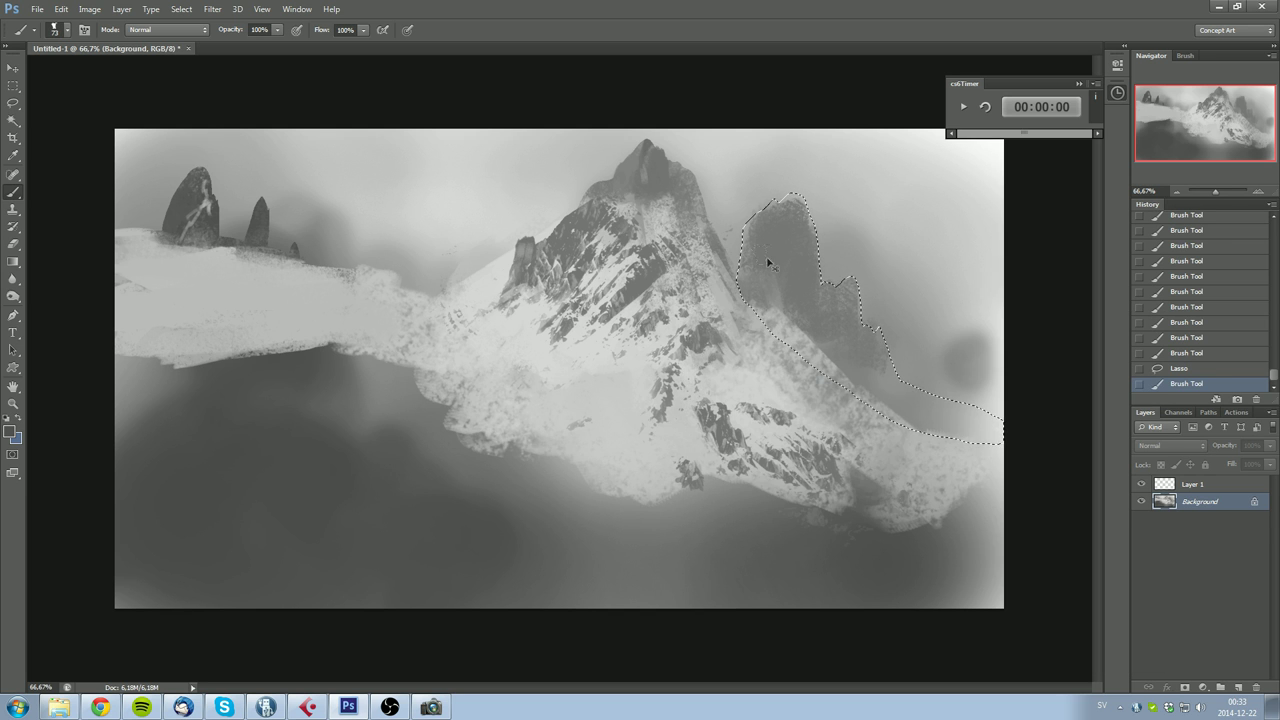
key("ctrl+h")
left_click(778, 222, "alt")
mouse_move(770, 203)
left_mouse_down()
mouse_move(796, 163)
mouse_move(789, 195)
left_mouse_up()
left_click_drag(793, 193, 813, 228)
left_click_drag(794, 195, 810, 216)
mouse_move(803, 205)
left_mouse_down()
mouse_move(814, 231)
mouse_move(798, 196)
left_mouse_up()
left_click_drag(775, 203, 743, 260)
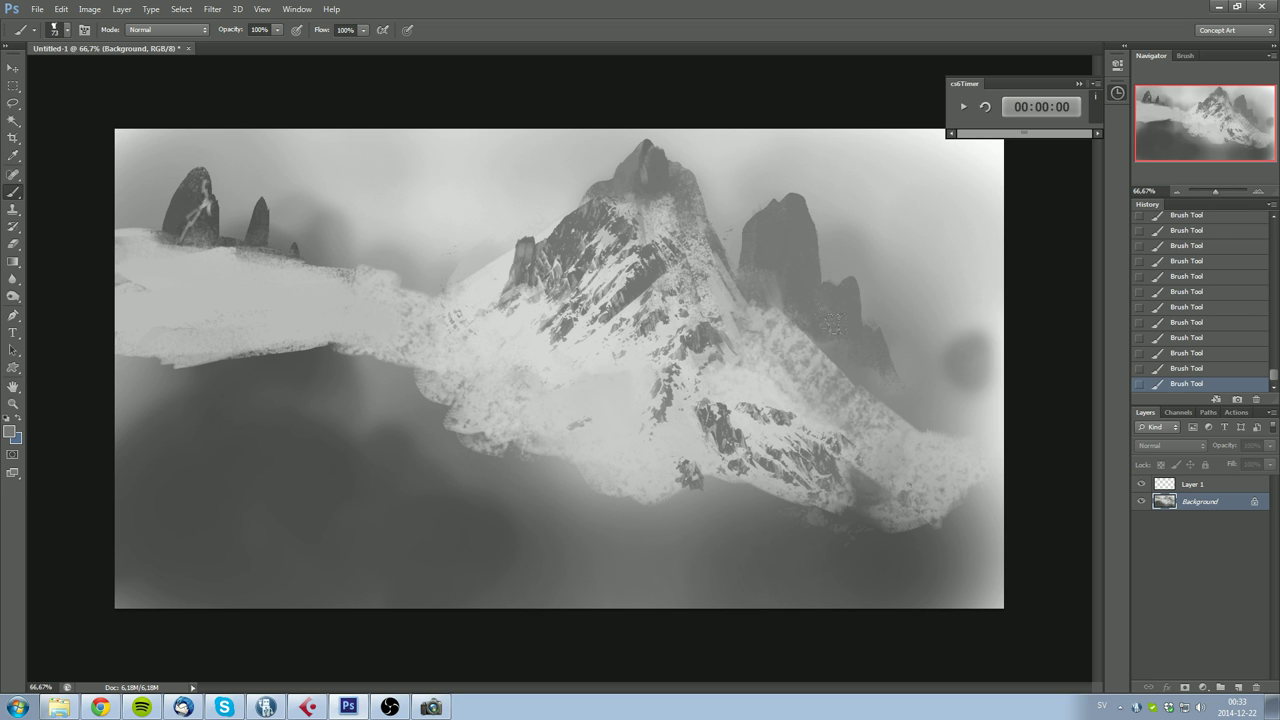
Step: Paint light snow along the slope below the distant peaks, and stamp Snow Mts 2 rock texture at their base in sampled grey
left_click(788, 344, "alt")
left_click_drag(769, 295, 934, 417)
right_click(871, 398)
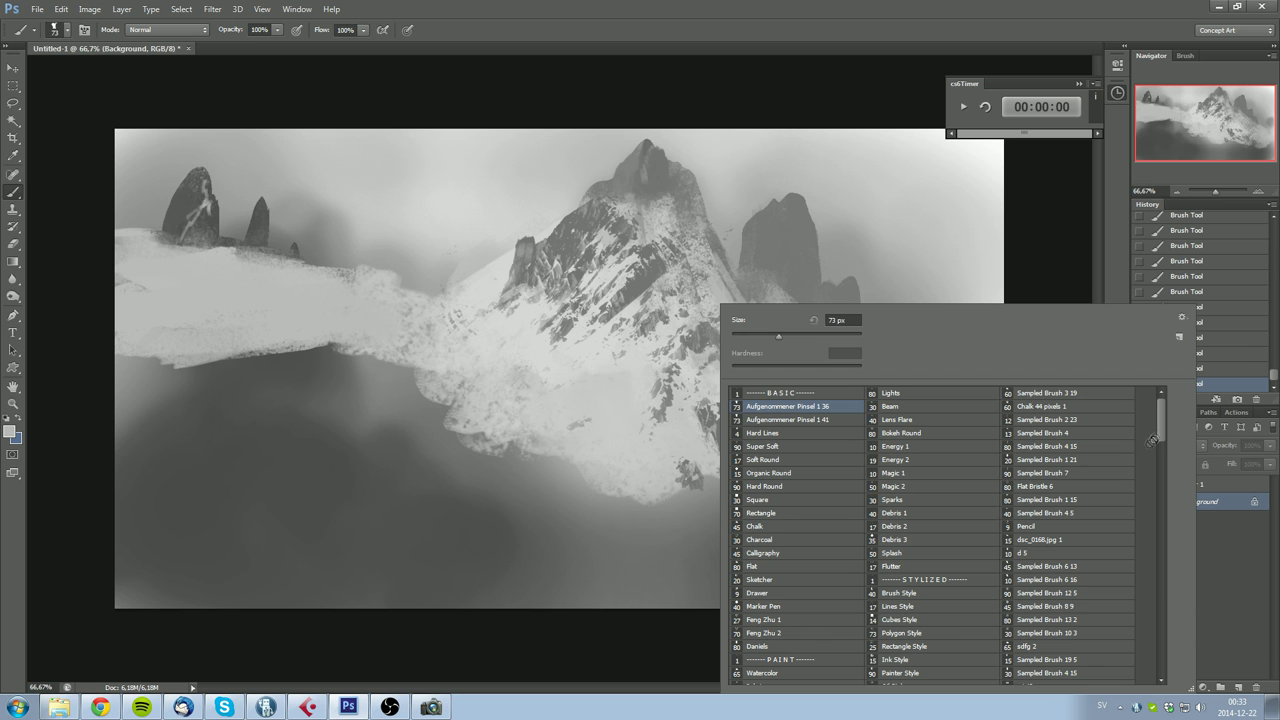
scroll(1158, 438, "down", 15)
left_click(940, 512)
left_click(783, 228)
key("ctrl+z")
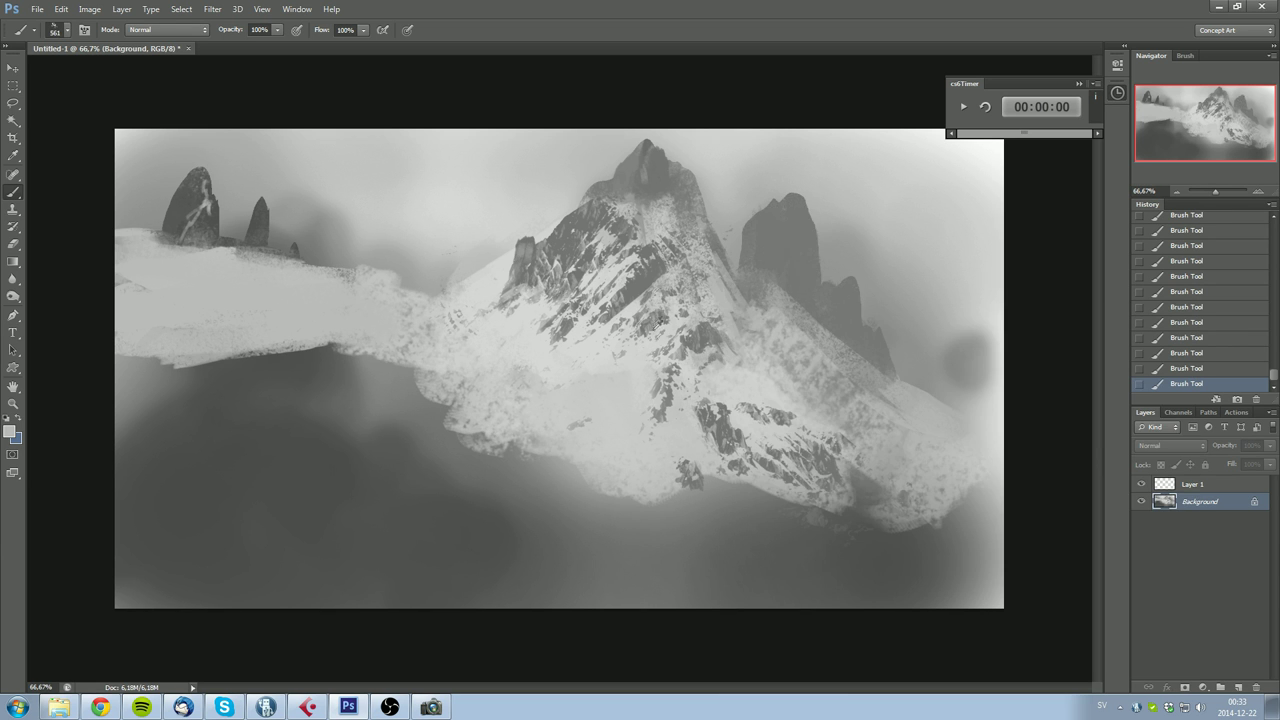
left_click(650, 182, "alt")
left_click(779, 286)
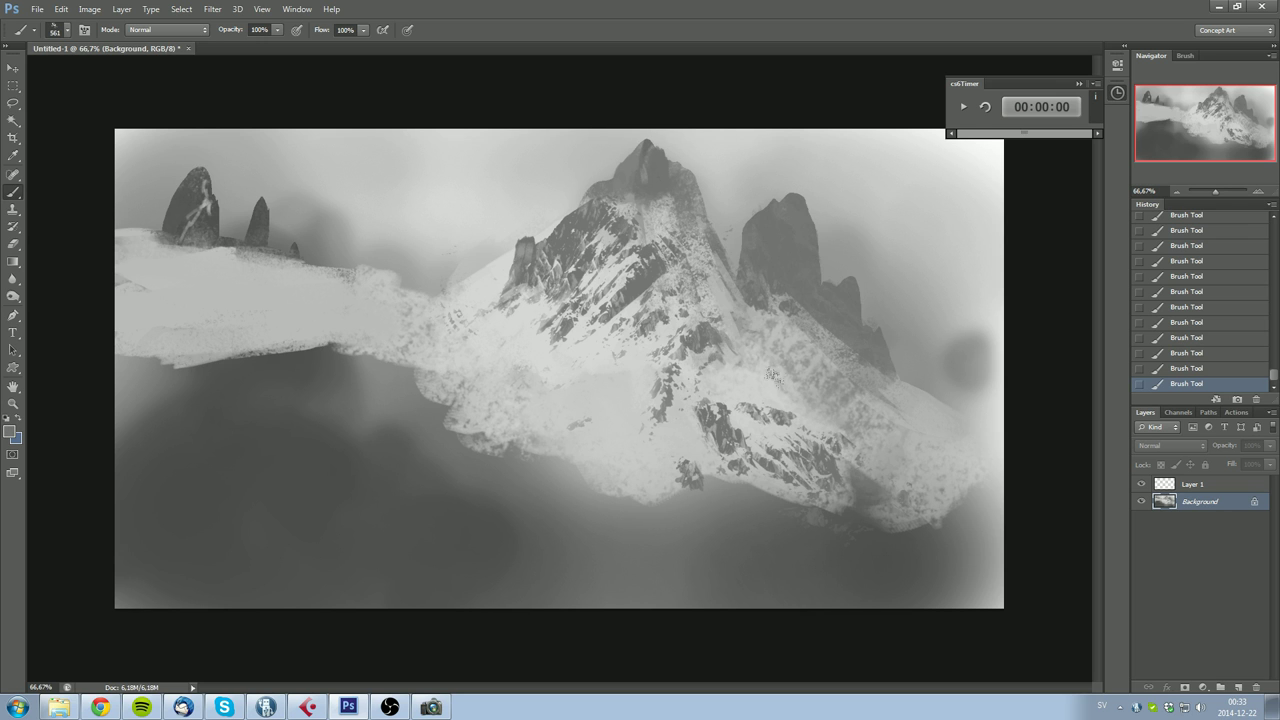
Step: Switch to the Super Soft brush at 900 px and veil the distant right-hand peaks with light grey haze
right_click(812, 343)
left_click_drag(1165, 646, 1131, 376)
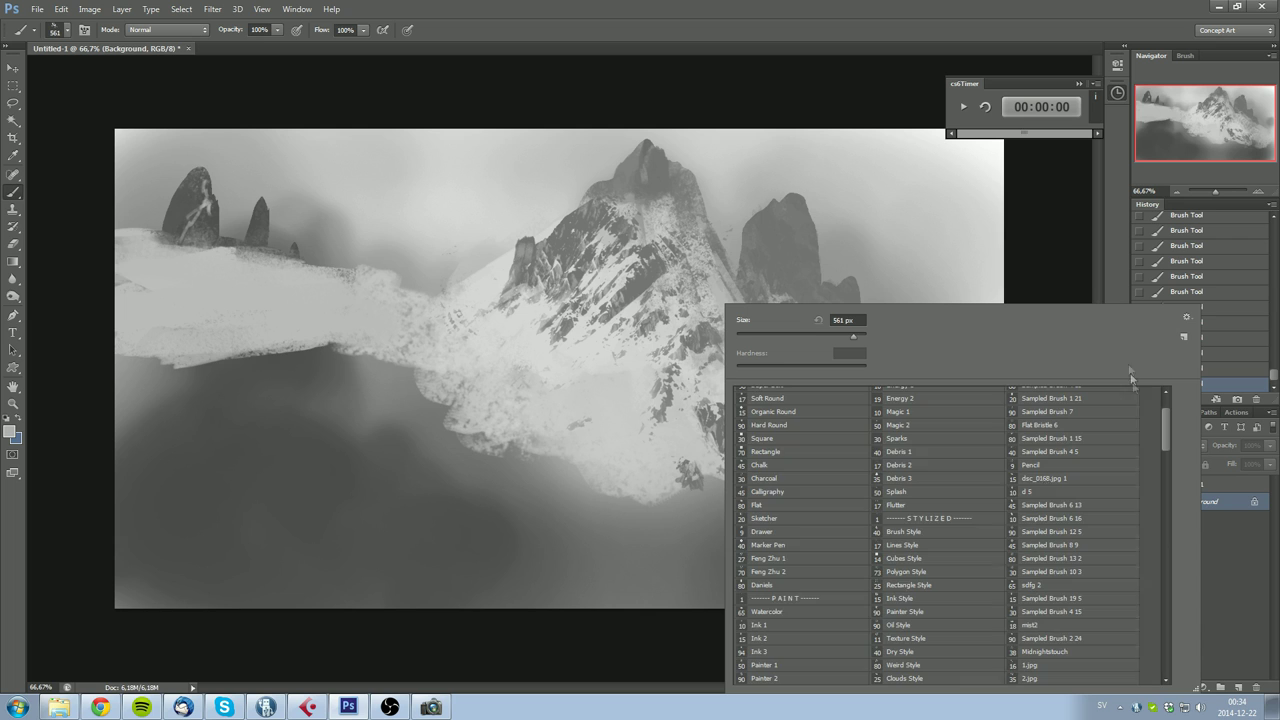
left_click(780, 411)
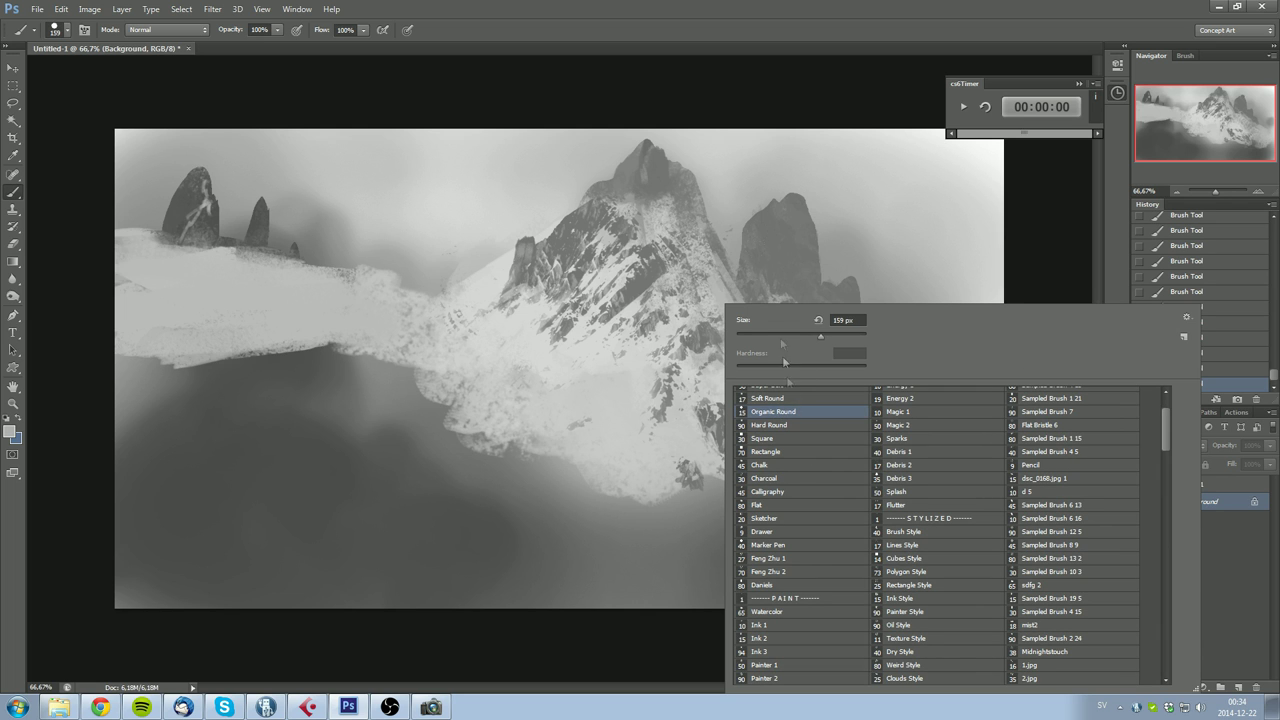
left_click(789, 396)
left_click(785, 389)
key("Return")
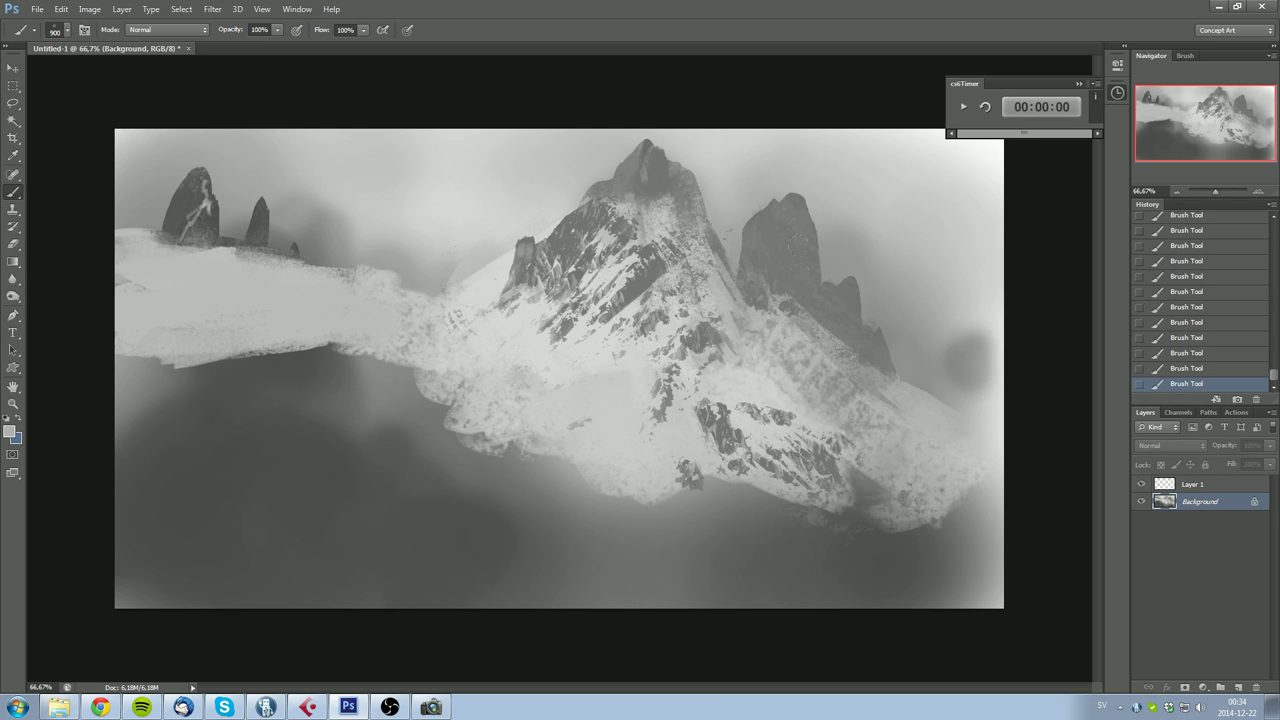
Step: Sample a rock grey from the mountain and switch back to the Snow Mts 2 brush preset at 561 px
left_click(579, 228, "alt")
right_click(634, 276)
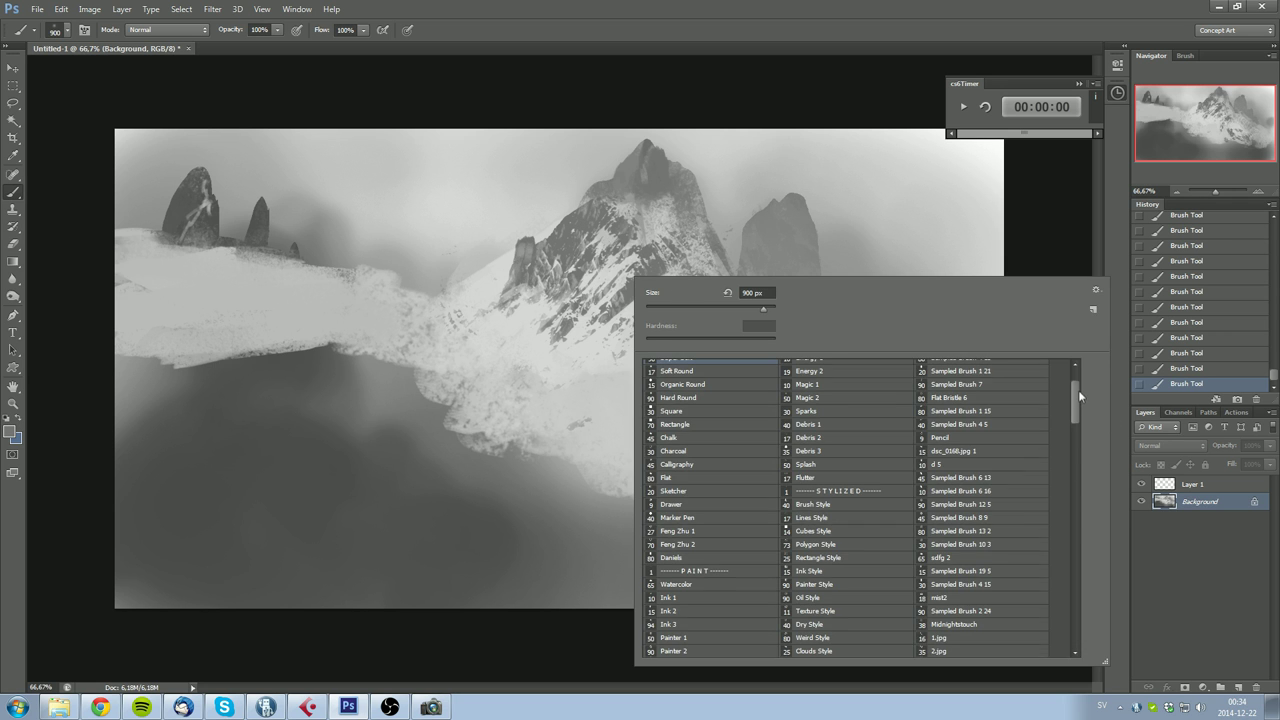
left_click_drag(1079, 396, 1077, 601)
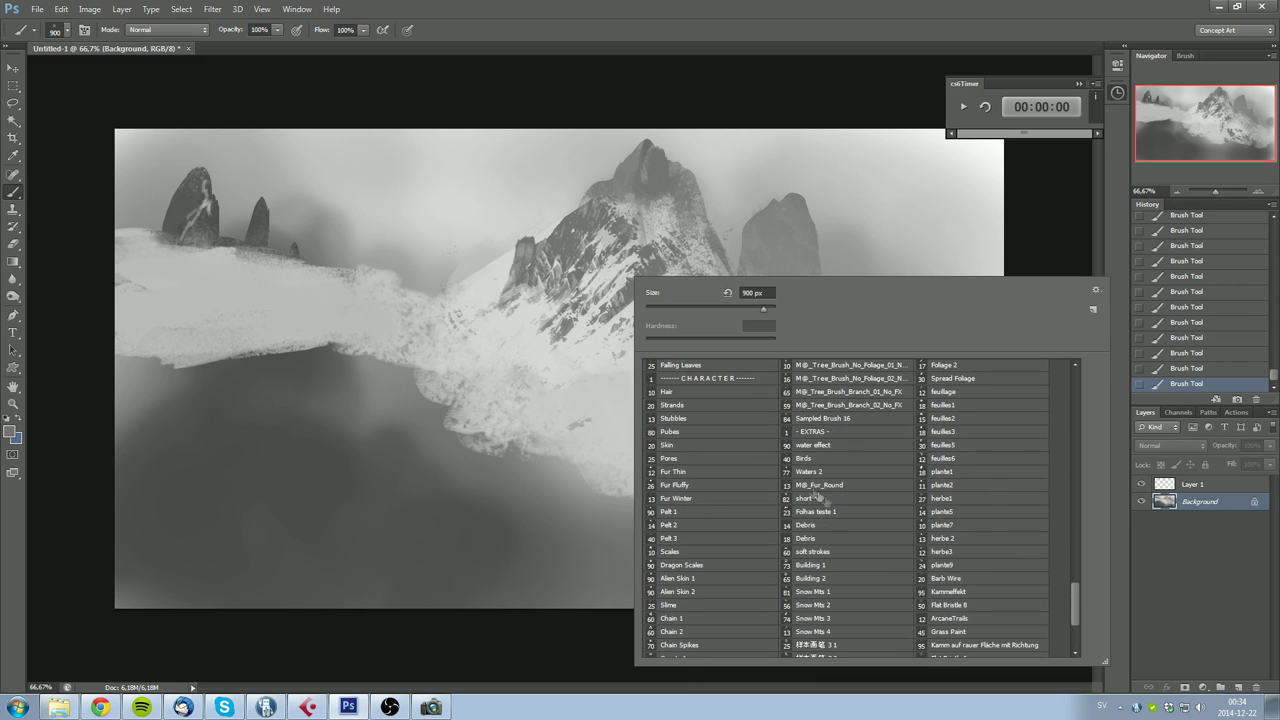
left_click(868, 605)
left_click(842, 620)
left_click(832, 633)
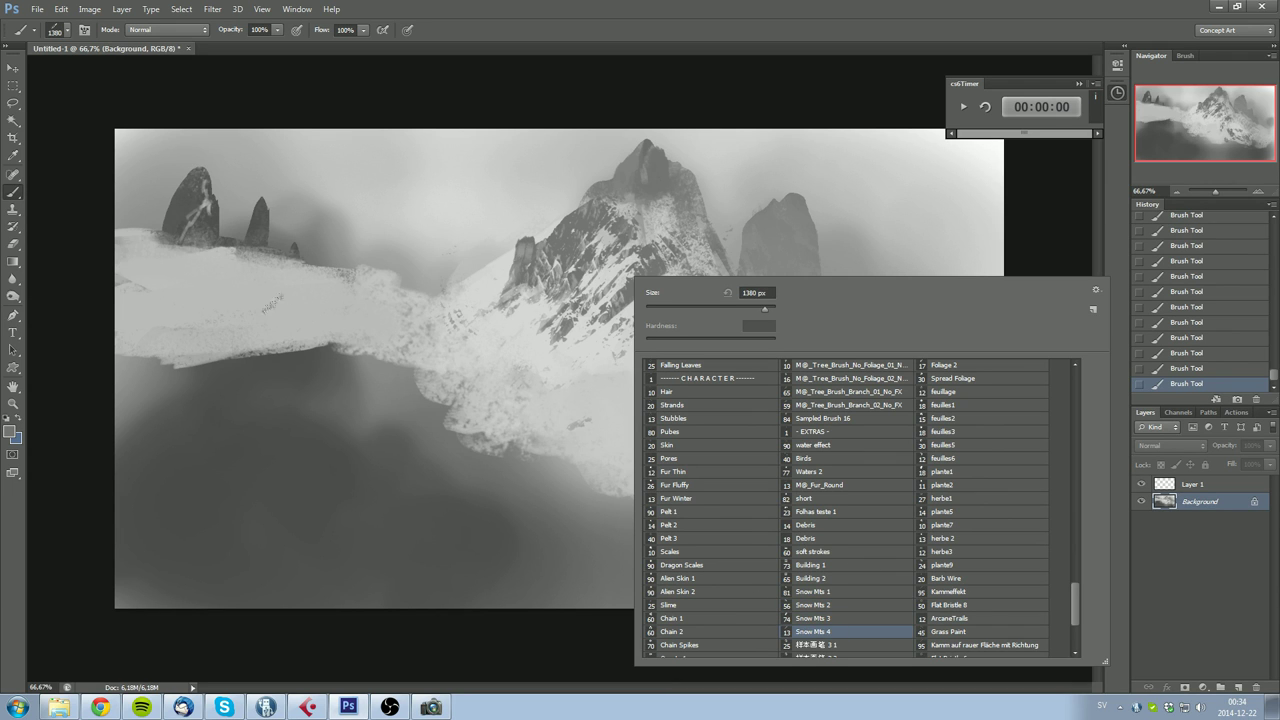
left_click(818, 605)
Step: Stamp the Snow Mts 2 texture over the distant right-hand peaks, undoing unwanted stamps until one placement is kept
left_click(492, 258)
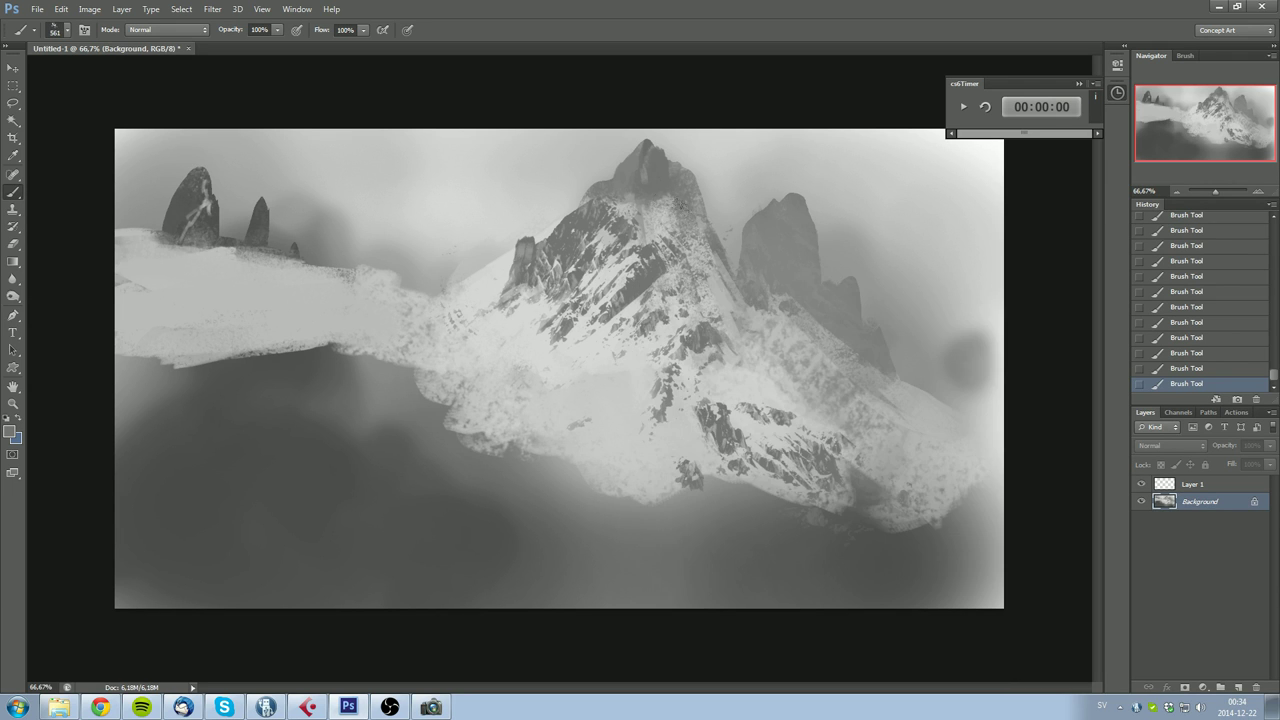
left_click_drag(802, 250, 794, 280)
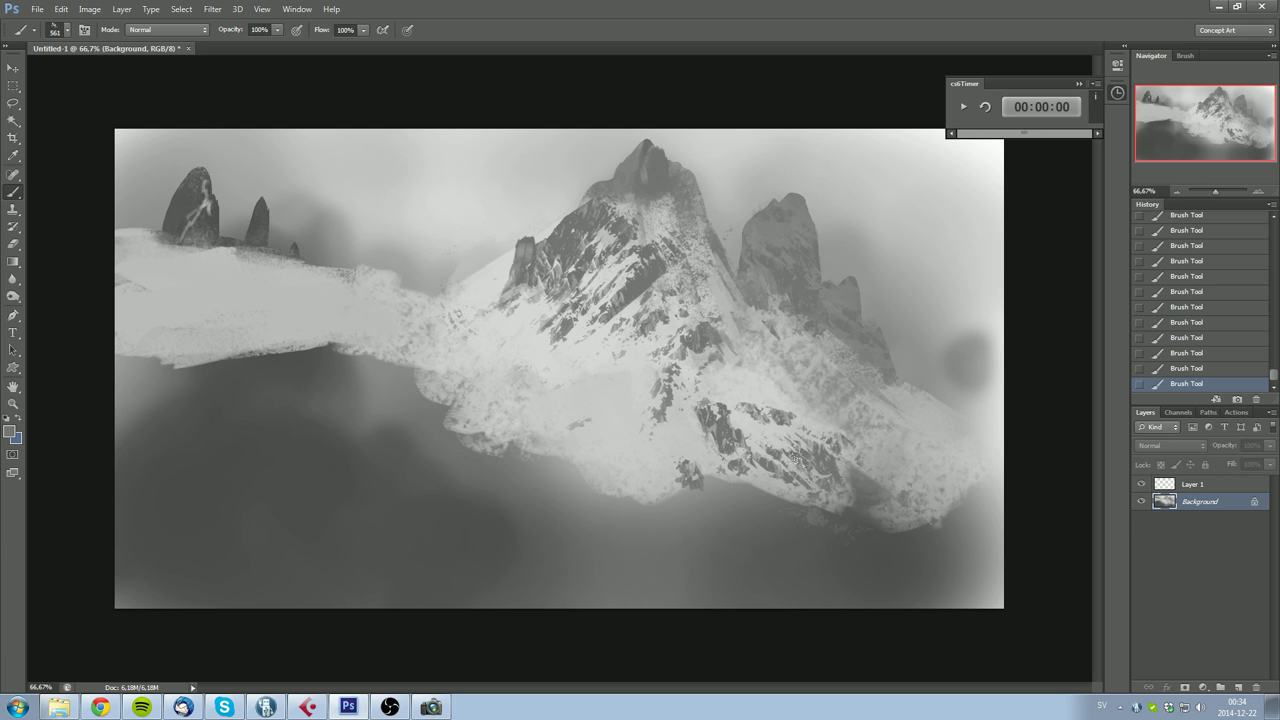
key("ctrl+z")
key("ctrl+z")
key("ctrl+z")
key("ctrl+z")
key("ctrl+z")
key("ctrl+z")
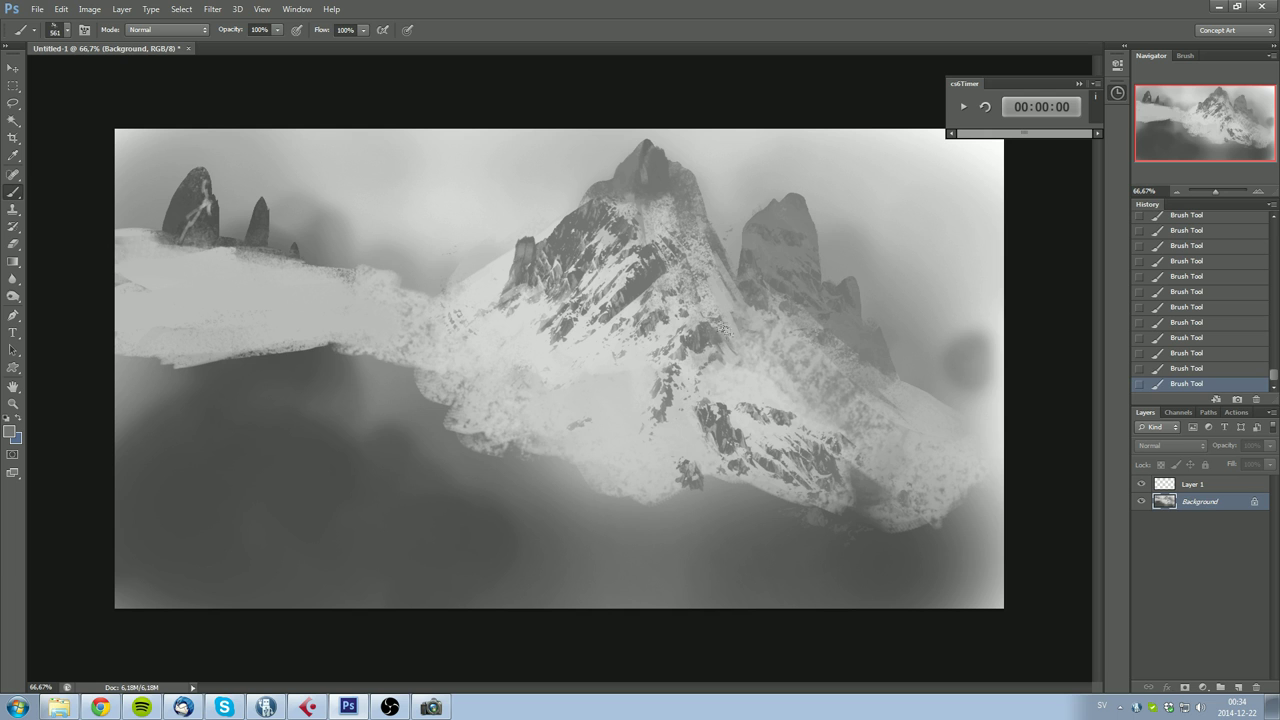
Step: Compare the last texture stamp on the distant peaks by undoing and restoring it, and choose the 73 px Aufgenommener Pinsel 1 36 brush
key("ctrl+z")
key("ctrl+z")
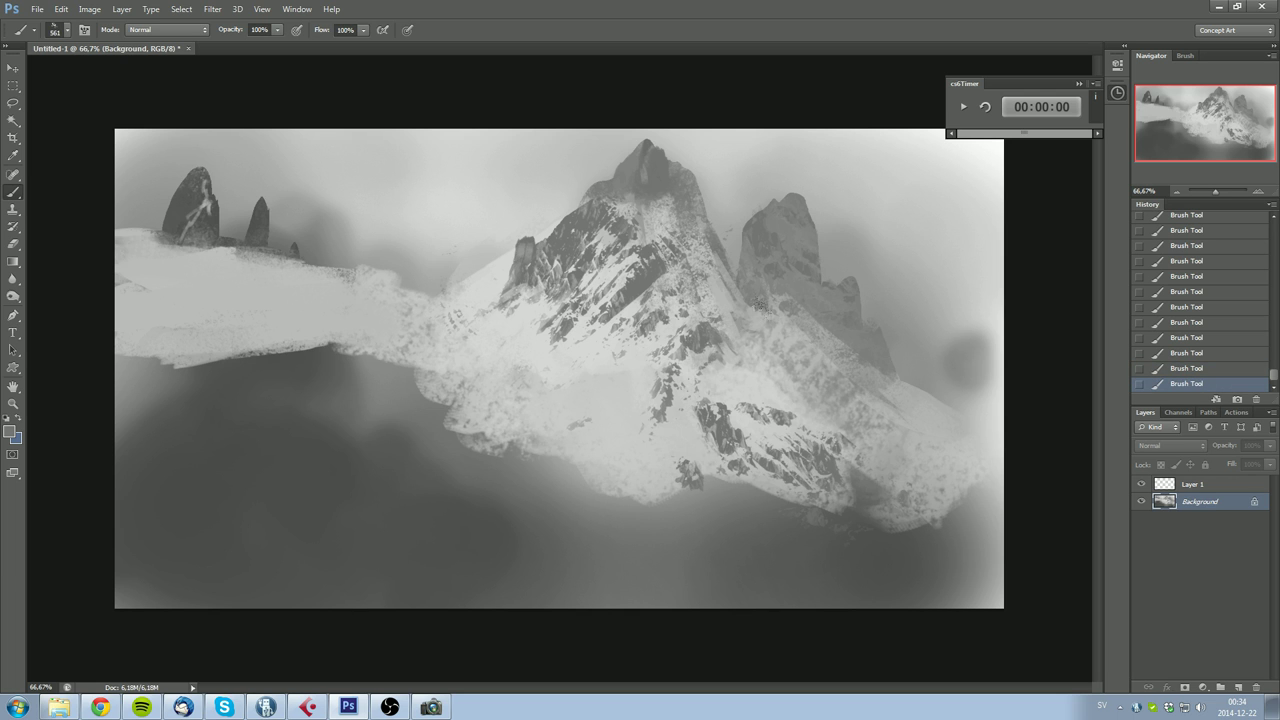
right_click(746, 304)
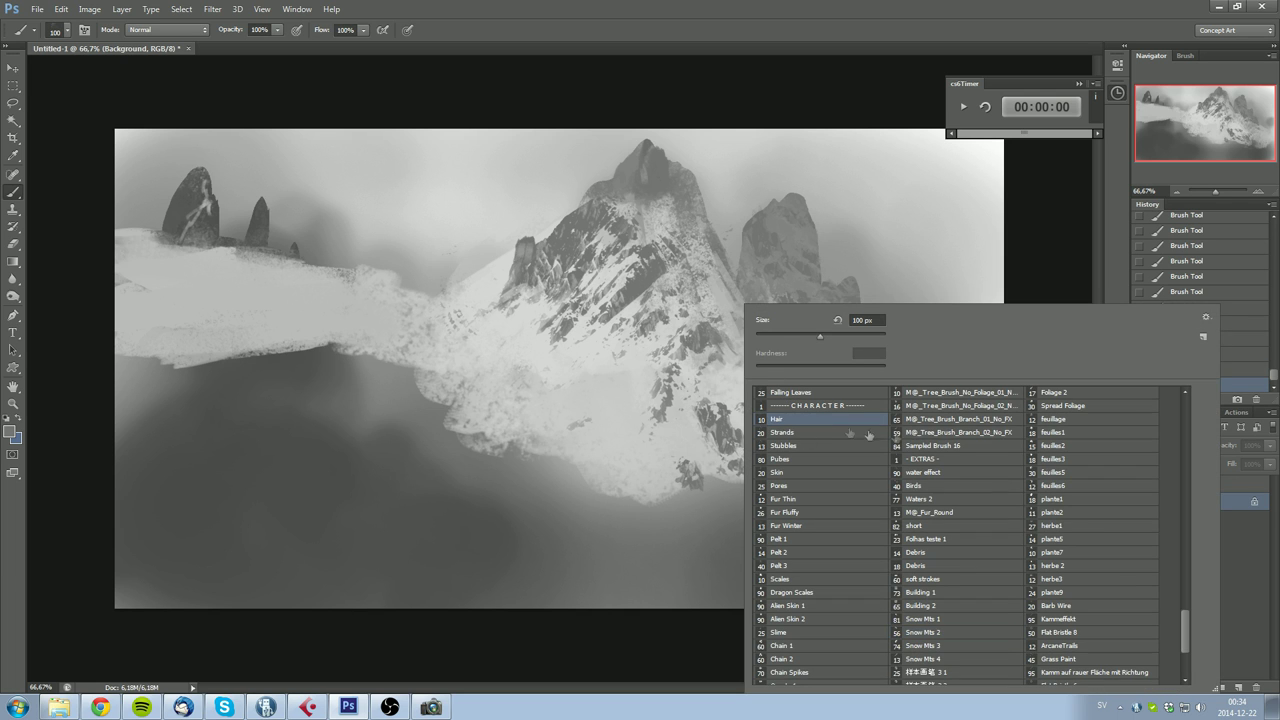
left_click_drag(1188, 618, 1189, 405)
left_click(800, 406)
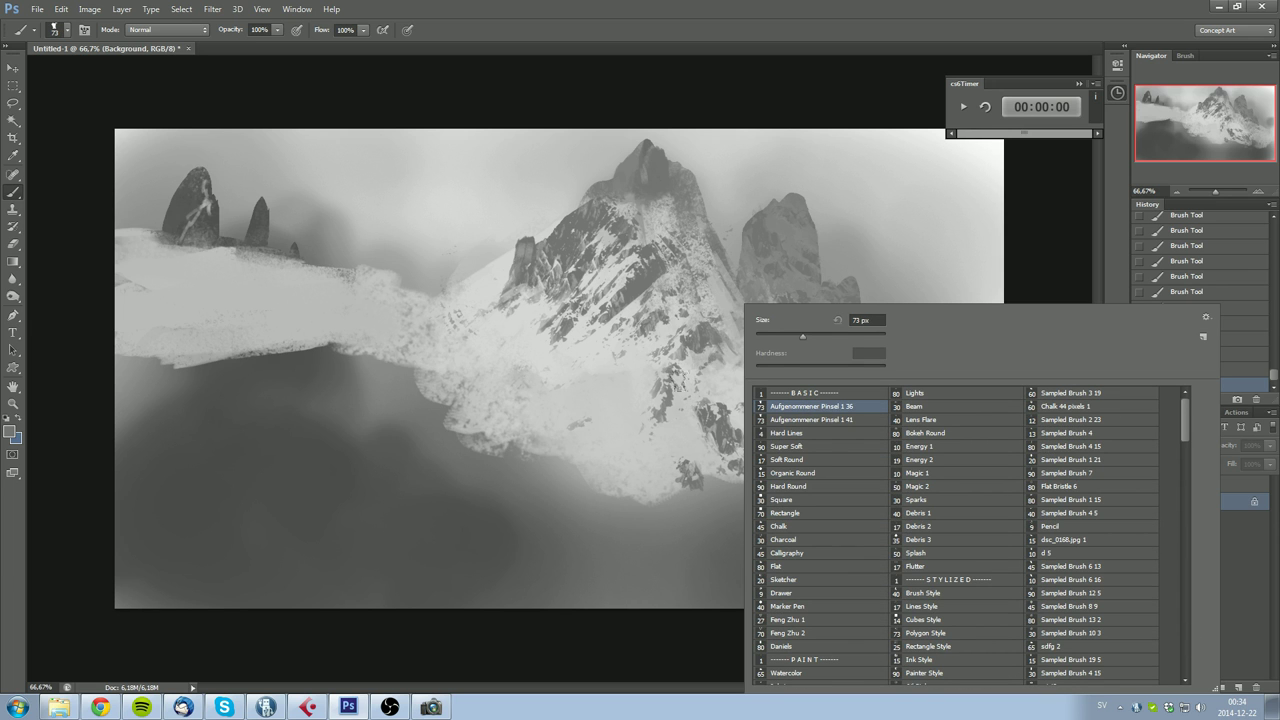
left_click(803, 28)
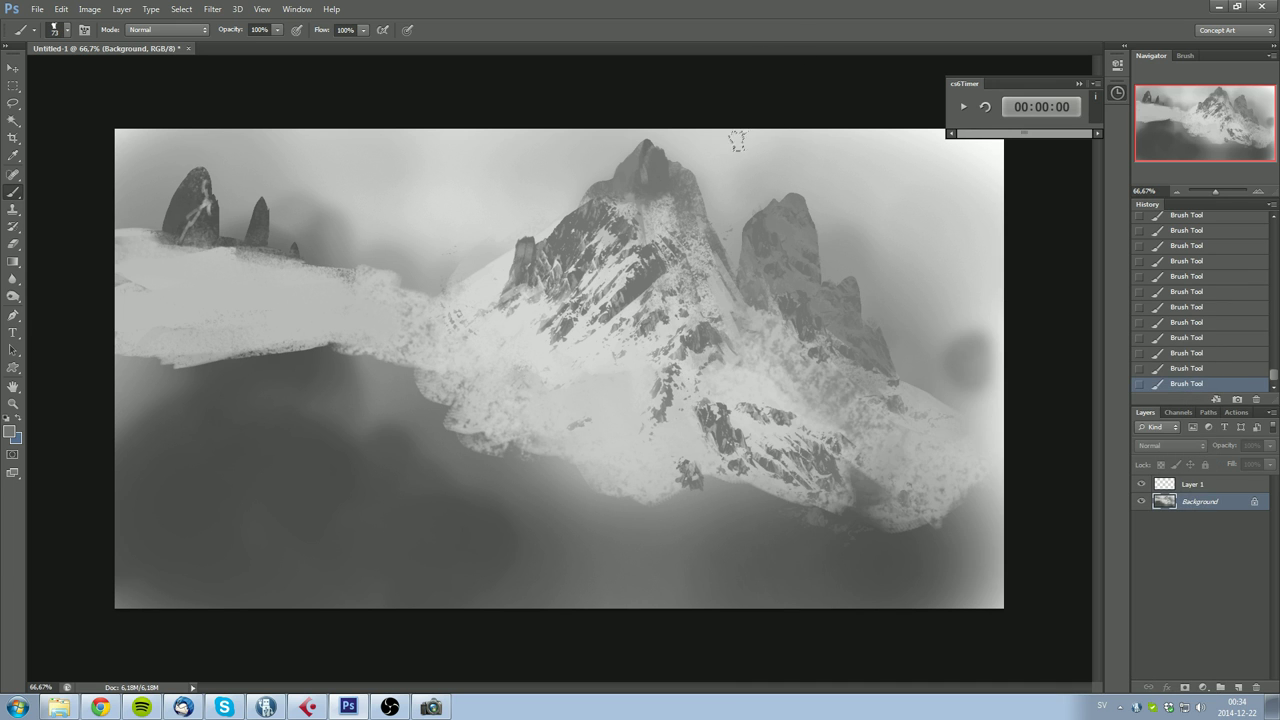
Step: Sample a light snow grey and brush snow over the mountain's lower-left slope and along the snowfield's lower edge
key("l")
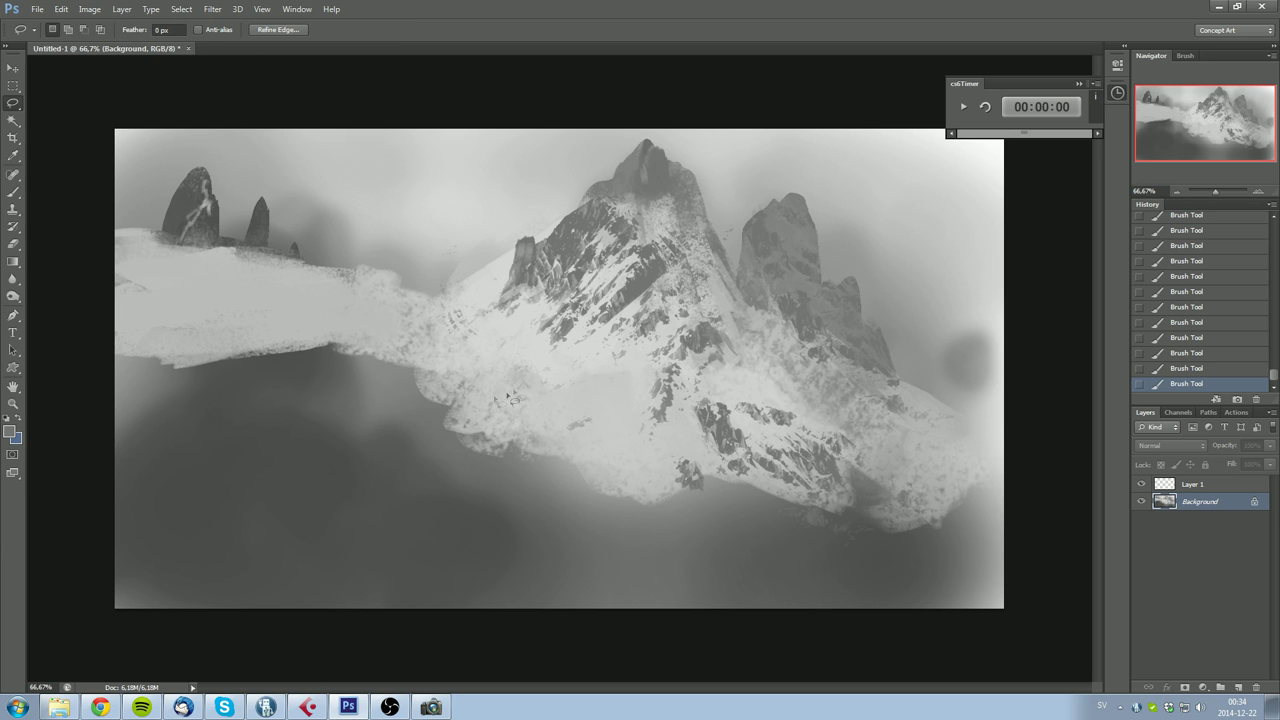
key("b")
left_click(432, 367, "alt")
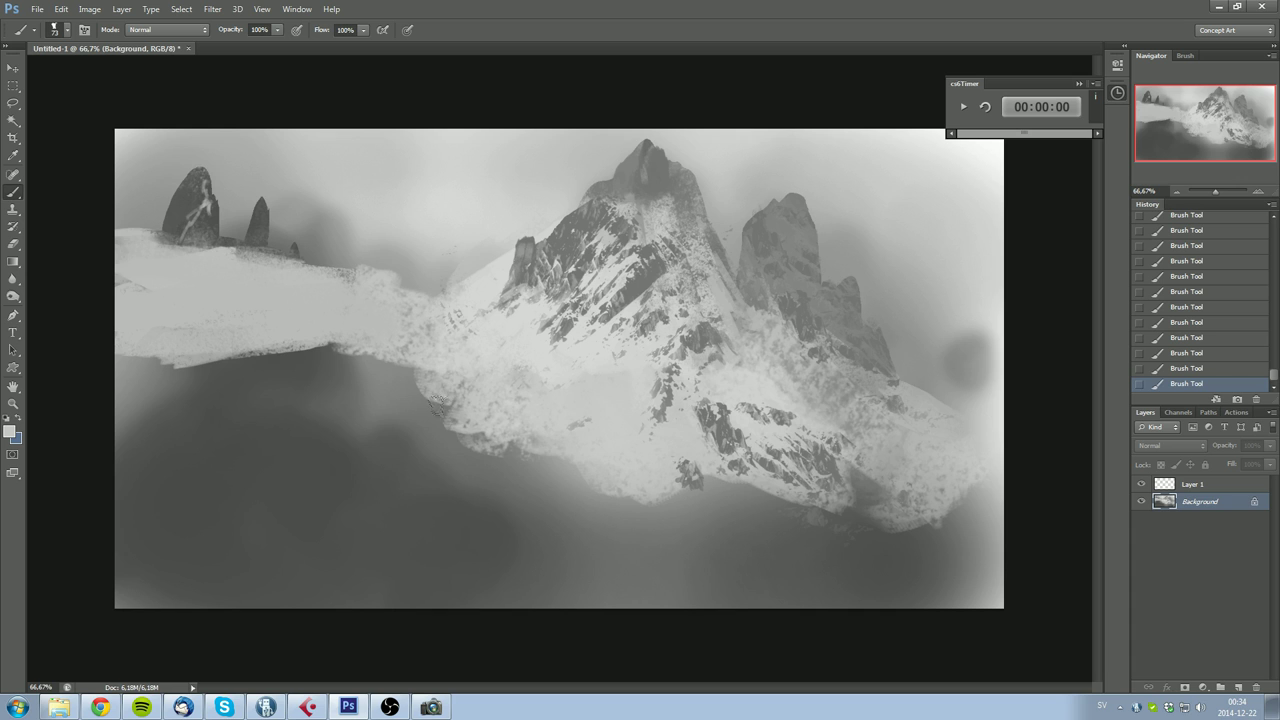
key("ctrl+d")
mouse_move(446, 378)
left_mouse_down()
mouse_move(390, 396)
mouse_move(356, 384)
mouse_move(408, 406)
mouse_move(490, 411)
left_mouse_up()
mouse_move(432, 428)
left_mouse_down()
mouse_move(557, 403)
mouse_move(470, 410)
left_mouse_up()
left_click_drag(437, 350, 232, 355)
mouse_move(345, 356)
left_mouse_down()
mouse_move(110, 355)
mouse_move(228, 360)
left_mouse_up()
left_click_drag(228, 360, 322, 354)
Step: Resample snow greys and extend the left snowfield downward with broad, textured strokes over the dark foreground
left_click(232, 312, "alt")
mouse_move(158, 358)
left_mouse_down()
mouse_move(122, 360)
mouse_move(278, 368)
left_mouse_up()
left_click(400, 364, "alt")
left_click_drag(372, 364, 100, 402)
left_click_drag(272, 374, 60, 414)
left_click_drag(384, 358, 290, 370)
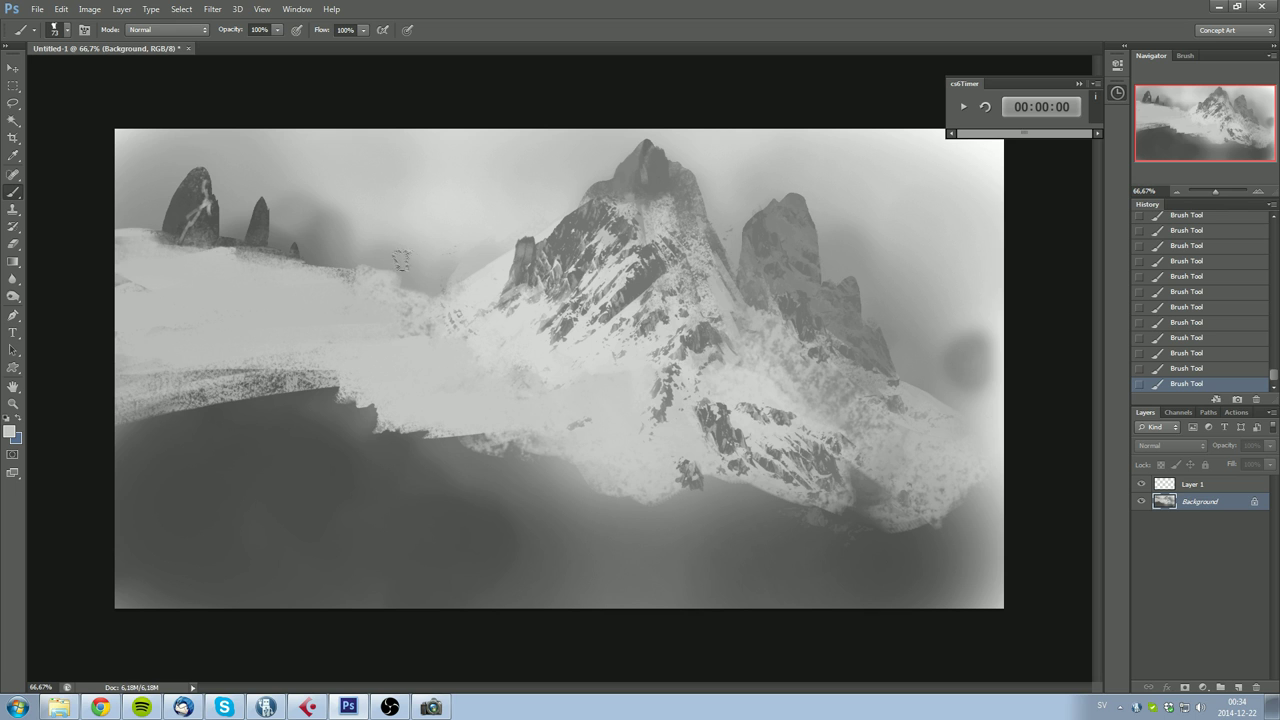
Step: Lasso a long, curved snow slope descending beneath the distant right-hand peaks
right_click(388, 287)
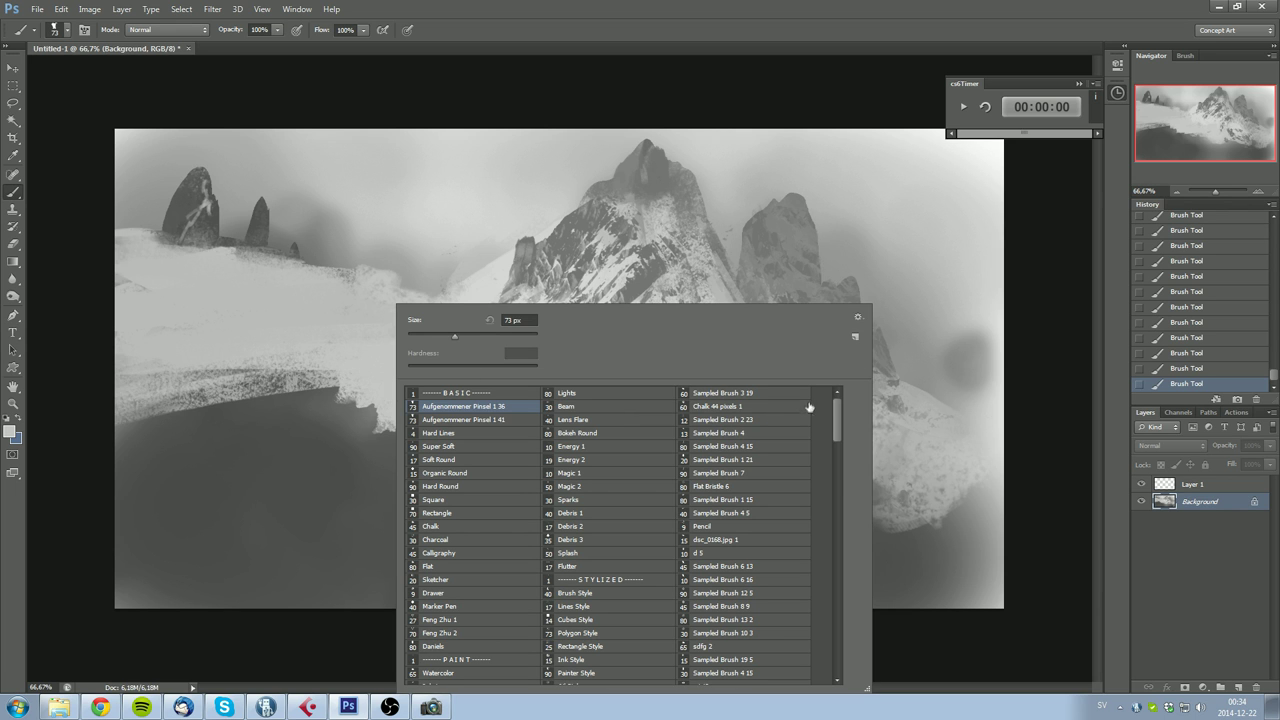
left_click(372, 434)
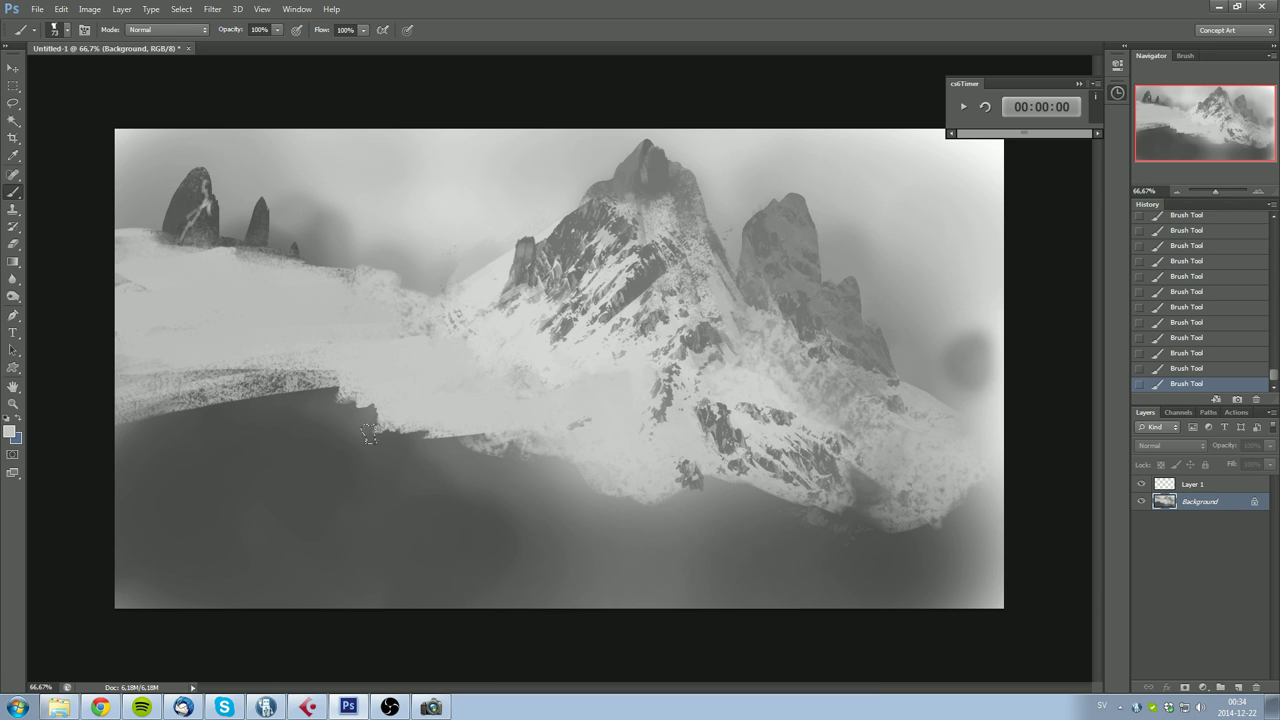
key("l")
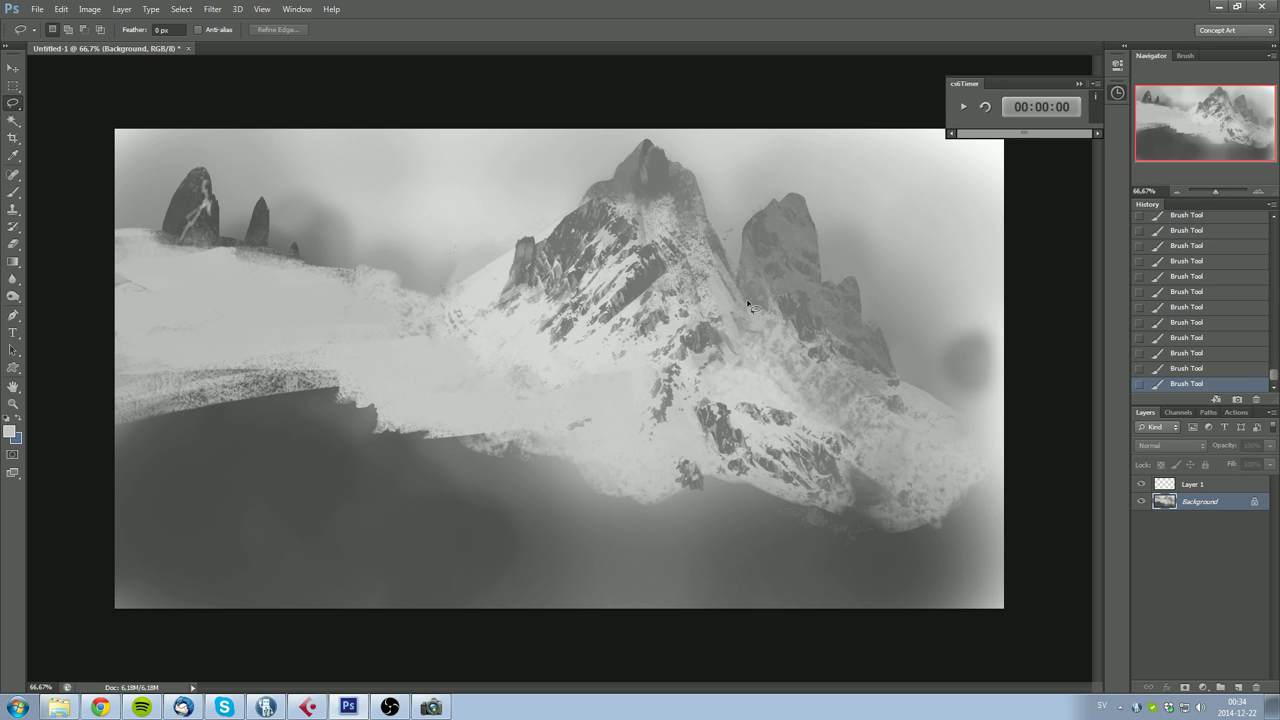
left_click_drag(895, 402, 893, 400)
left_click(750, 316)
left_click_drag(749, 307, 815, 353)
mouse_move(966, 453)
left_mouse_down()
mouse_move(868, 455)
mouse_move(786, 398)
left_mouse_up()
left_click_drag(739, 316, 750, 306)
Step: Keep the slope selection and switch to the Soft Round brush preset at 175 px
key("b")
left_click(752, 308)
key("l")
right_click(545, 334)
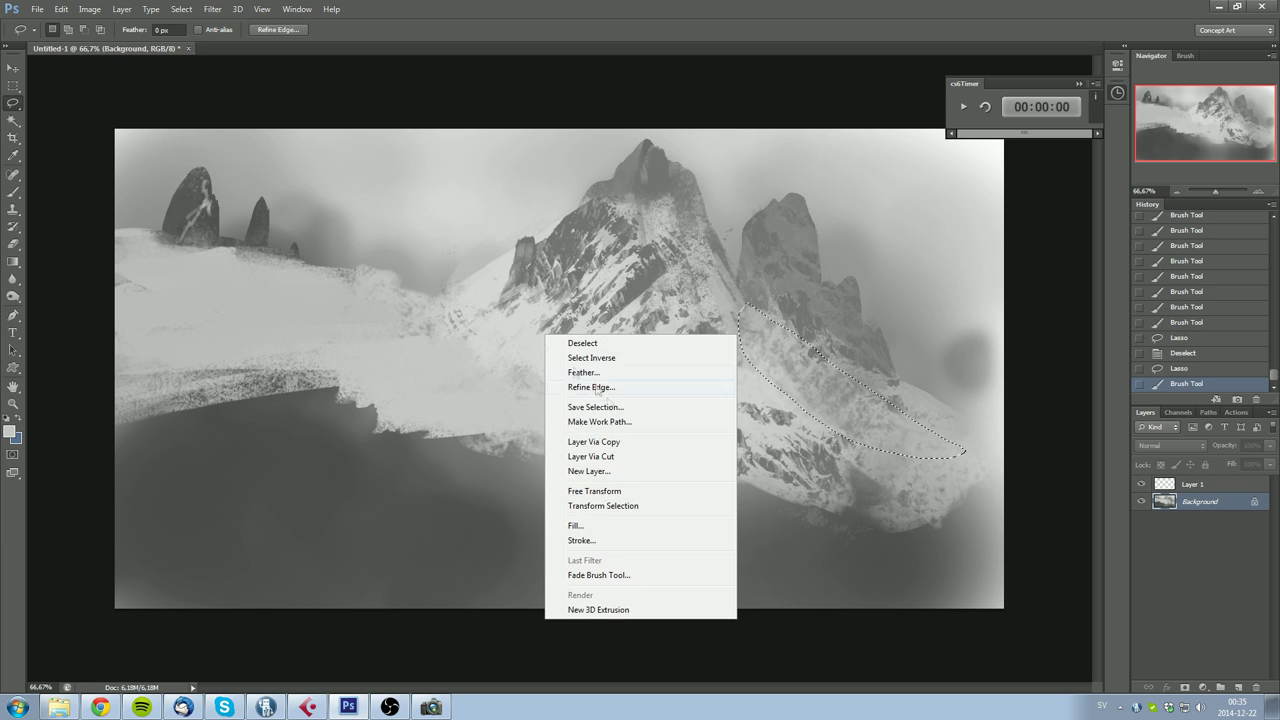
left_click(519, 314)
key("b")
right_click(574, 318)
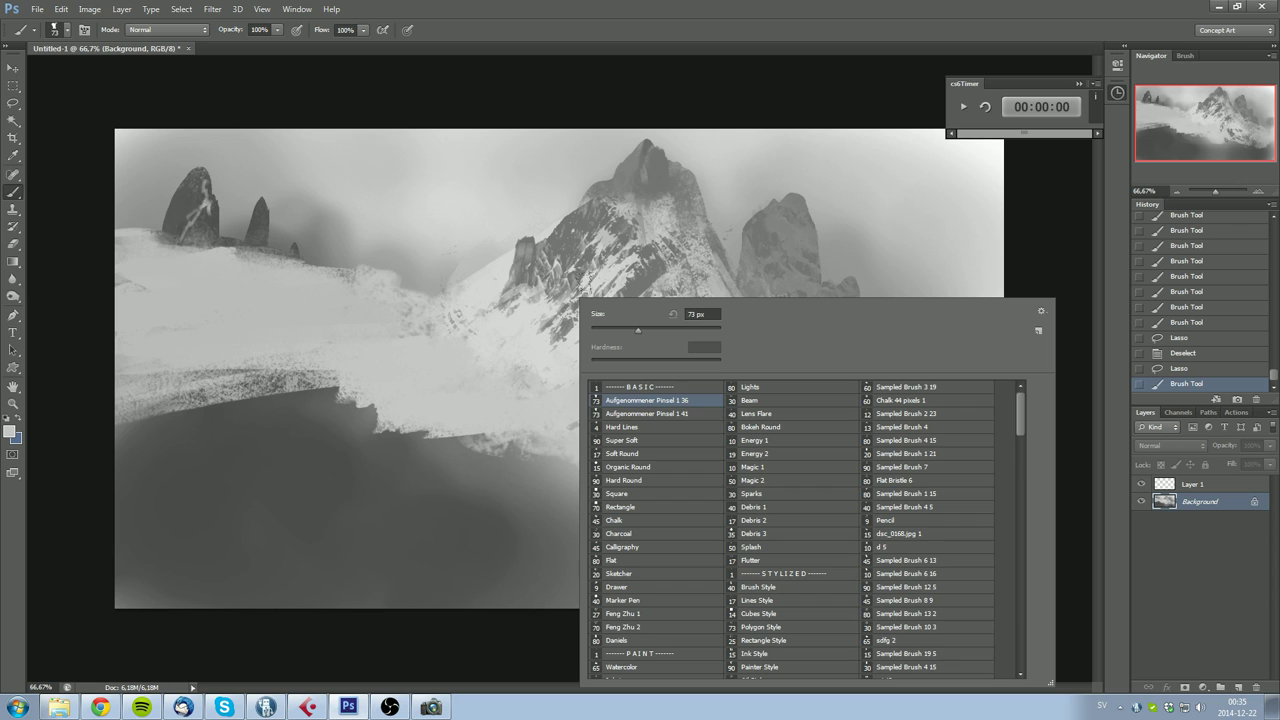
left_click(630, 441)
left_click(632, 457)
Step: Paint smooth light grey snow over the speckled texture inside the selected slope
left_click_drag(752, 290, 858, 411)
left_click_drag(790, 345, 862, 408)
left_click_drag(765, 330, 865, 410)
mouse_move(800, 360)
left_mouse_down()
mouse_move(897, 418)
mouse_move(770, 368)
left_mouse_up()
left_click_drag(775, 370, 812, 398)
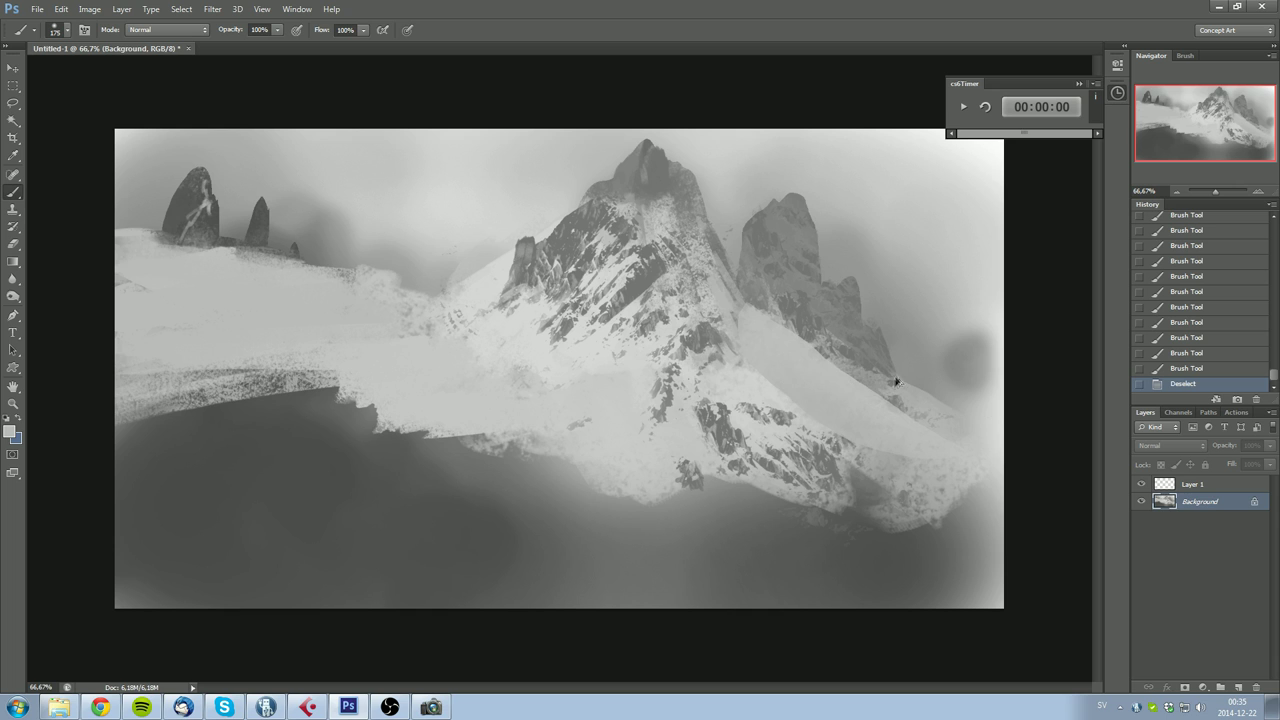
Step: Restore the slope selection, brush lighter shading into it with the soft brush, and deselect
key("ctrl+z")
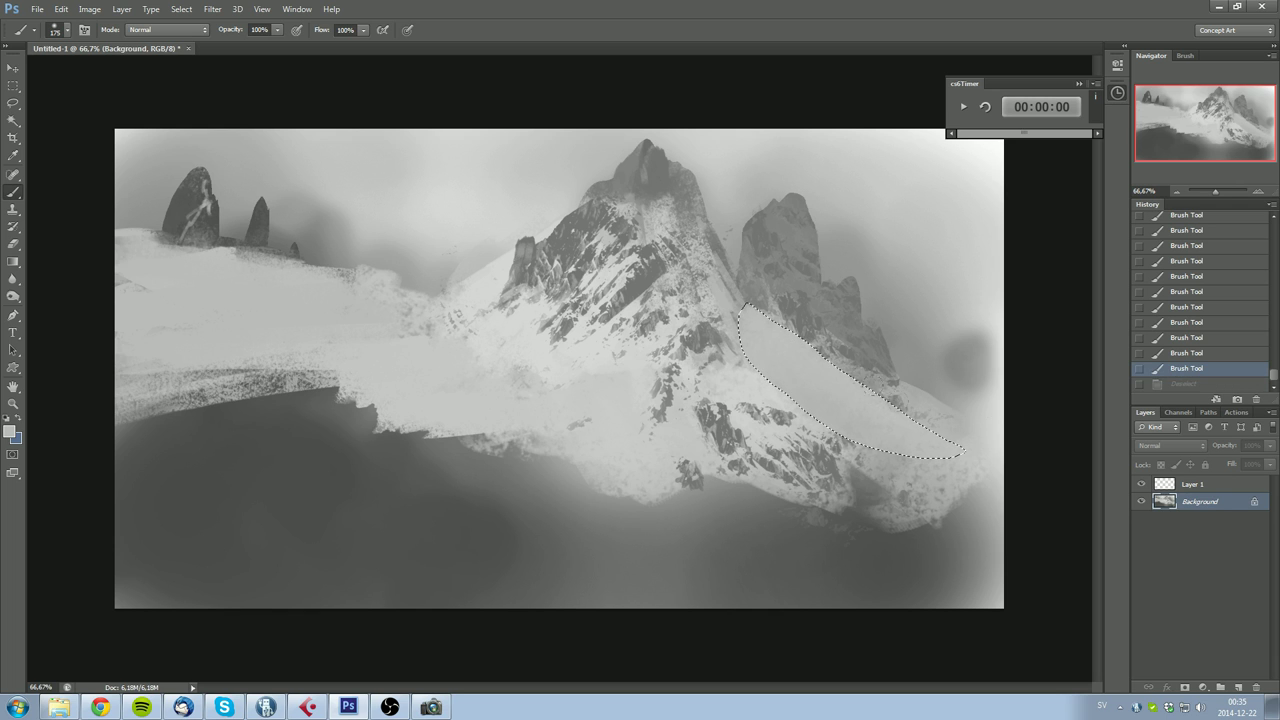
left_click_drag(925, 412, 900, 425)
left_click(754, 386, "alt")
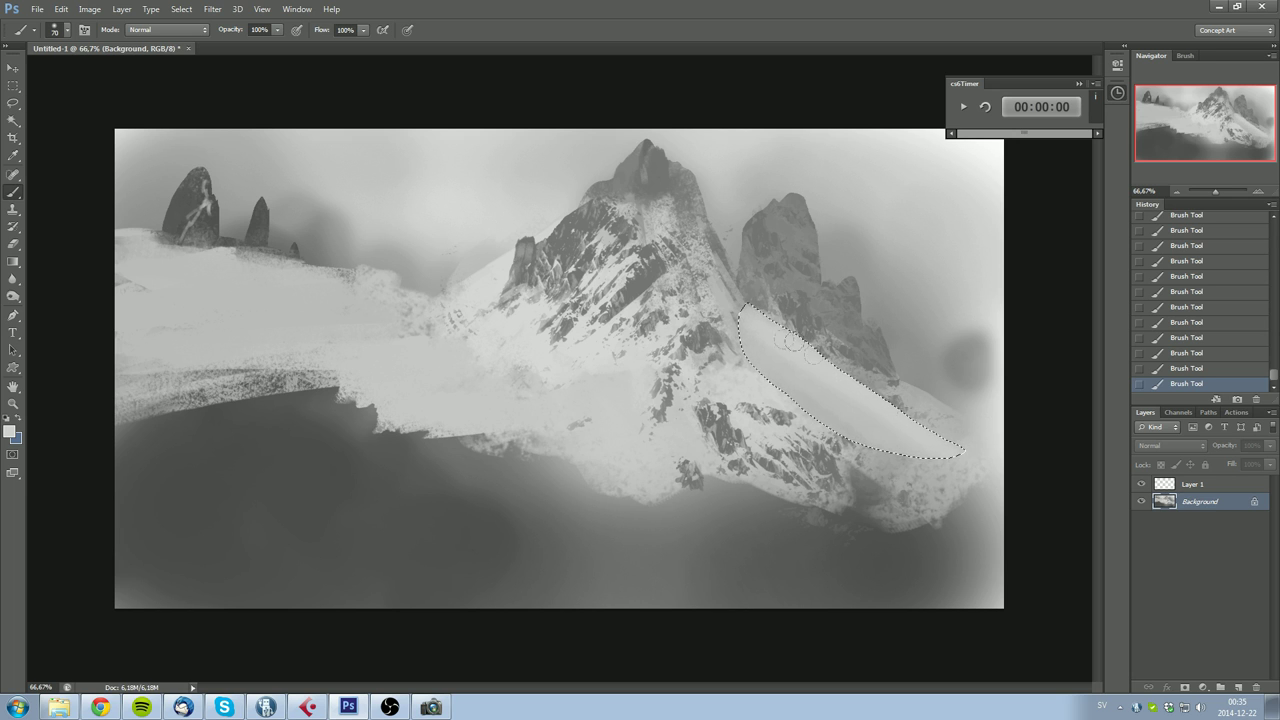
key("ctrl+d")
Step: Sample nearby snow greys and blend soft 70 px strokes over the slope's edge and the mountain's lower-right foot
left_click(787, 385, "alt")
mouse_move(767, 389)
left_mouse_down()
mouse_move(718, 379)
mouse_move(752, 400)
left_mouse_up()
mouse_move(758, 402)
left_mouse_down()
mouse_move(803, 410)
mouse_move(768, 391)
left_mouse_up()
left_click_drag(879, 441, 886, 446)
mouse_move(882, 440)
left_mouse_down()
mouse_move(958, 461)
mouse_move(874, 456)
left_mouse_up()
left_click(899, 448, "alt")
left_click_drag(876, 454, 960, 472)
left_click_drag(960, 478, 862, 498)
left_click_drag(902, 502, 824, 500)
left_click_drag(860, 490, 844, 494)
Step: Lasso several small rock shapes along the ridge edge below the distant peaks, combining them into one selection
key("l")
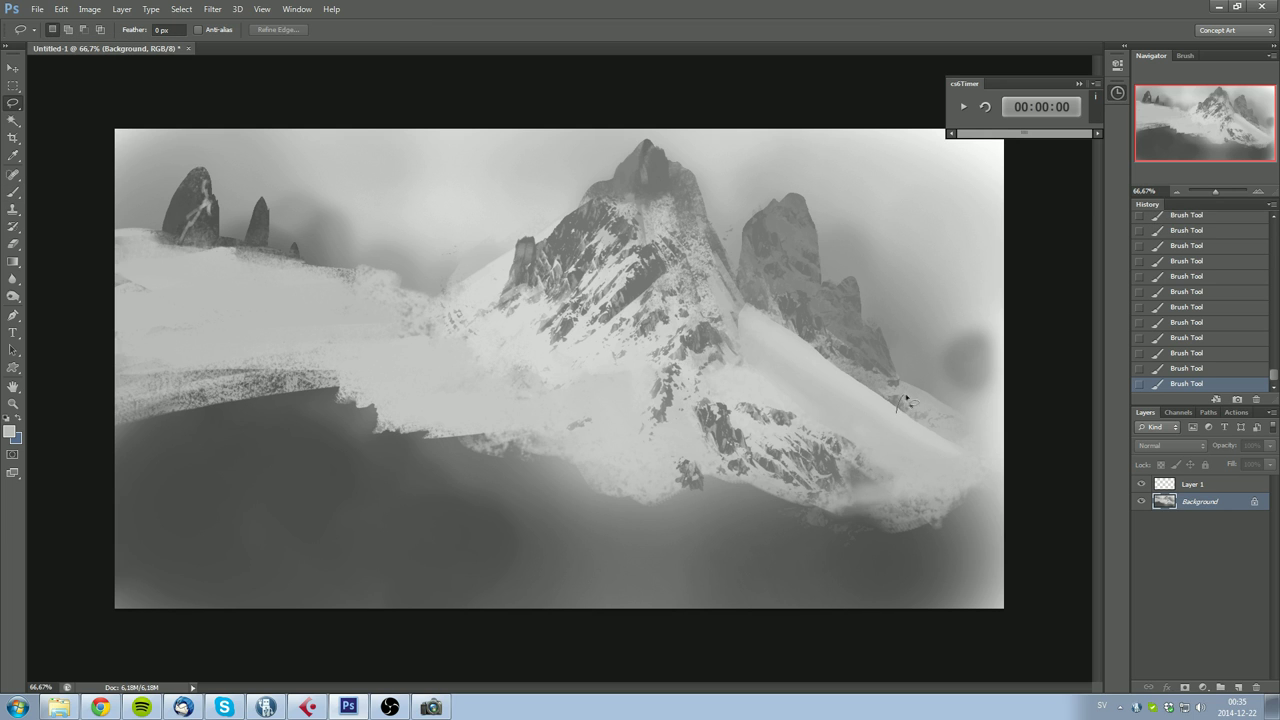
mouse_move(912, 423)
left_mouse_down()
mouse_move(900, 400)
mouse_move(929, 426)
left_mouse_up()
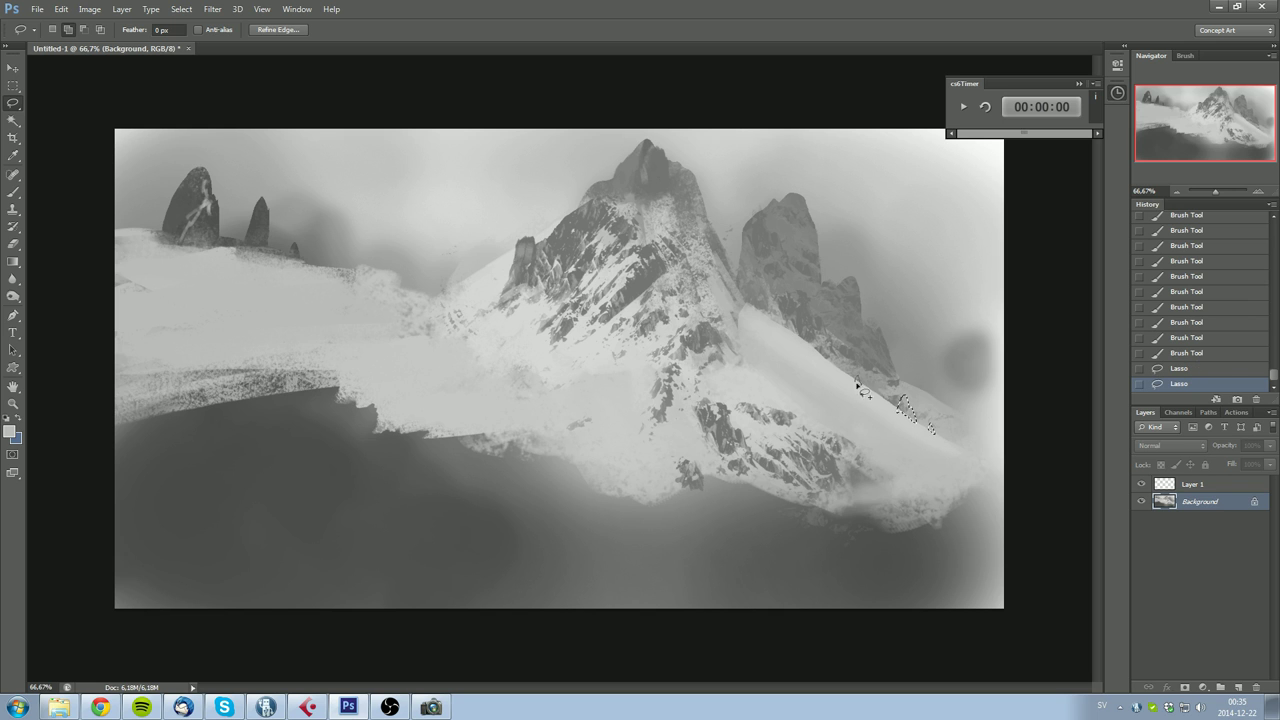
mouse_move(857, 385)
left_mouse_down()
mouse_move(826, 389)
mouse_move(877, 373)
mouse_move(901, 439)
mouse_move(856, 379)
mouse_move(883, 403)
left_mouse_up()
left_click_drag(882, 409, 884, 406)
left_click_drag(885, 409, 913, 429)
mouse_move(931, 435)
left_mouse_down()
mouse_move(985, 459)
mouse_move(951, 447)
mouse_move(992, 474)
mouse_move(950, 450)
left_mouse_up()
left_click_drag(942, 450, 961, 458)
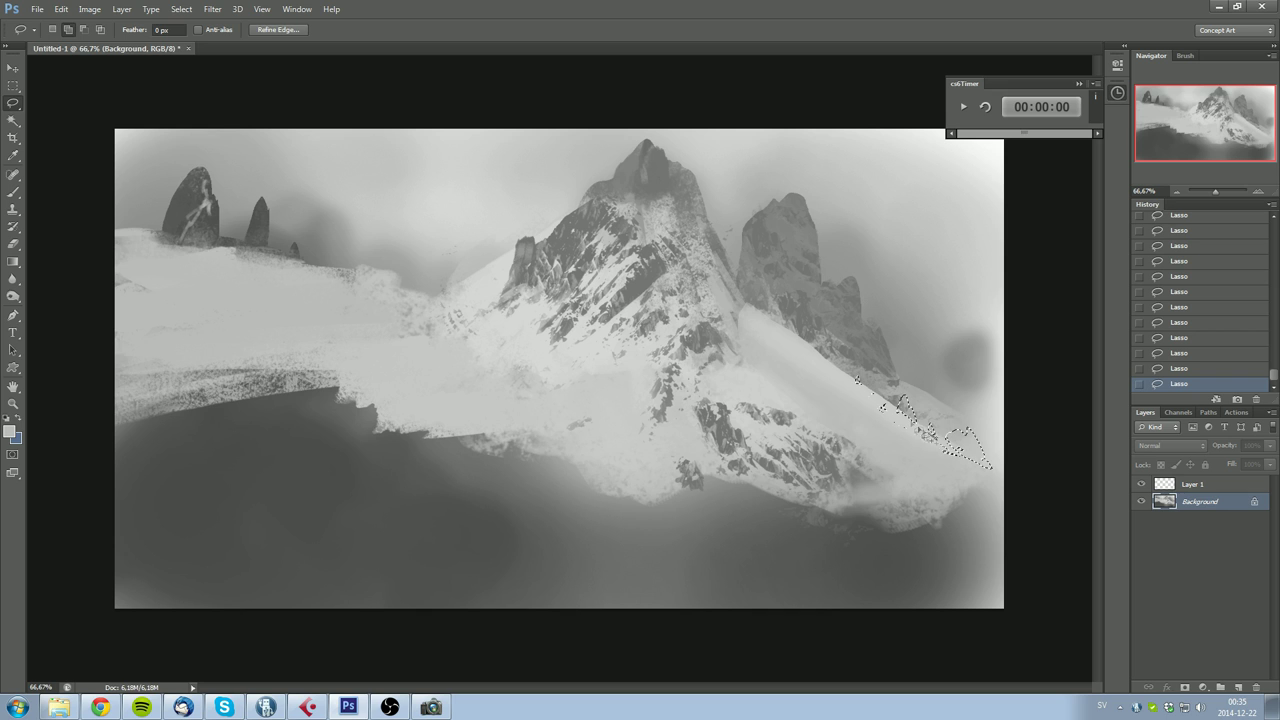
Step: Sample the dark grey of the main summit, paint it into the selected ridge rocks, and deselect
key("b")
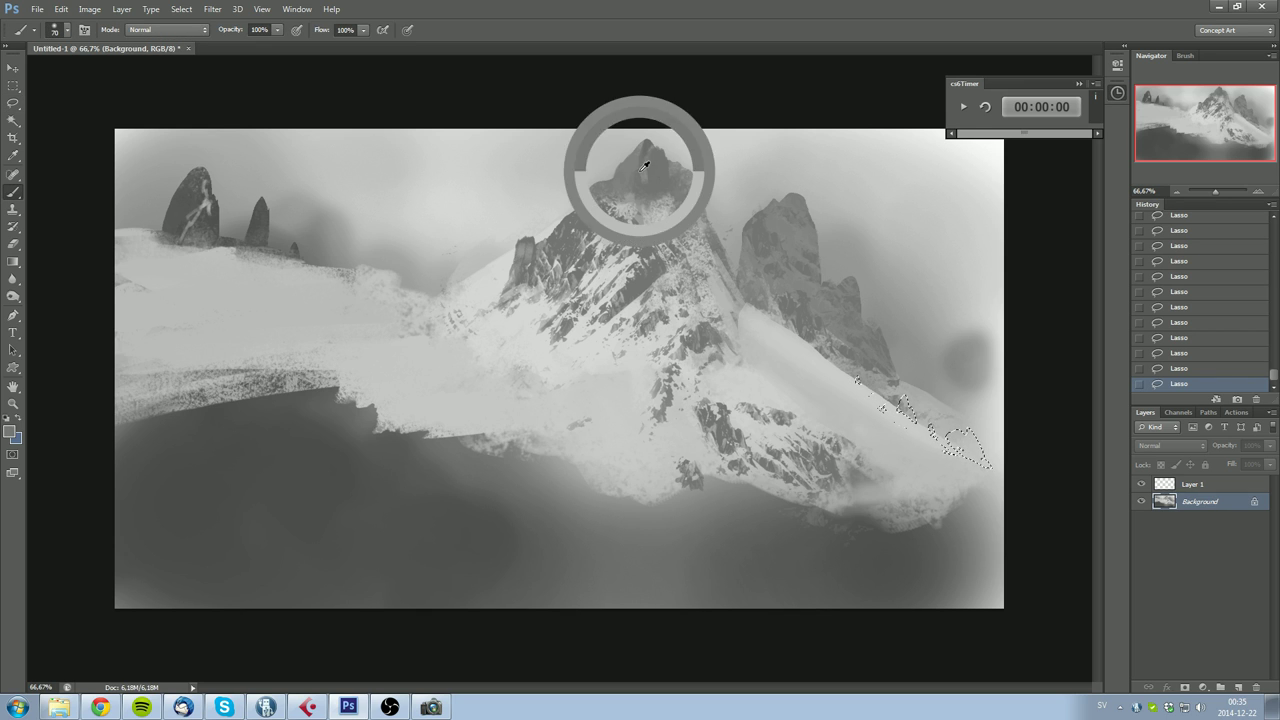
left_click(656, 170, "alt")
key("ctrl+d")
left_click_drag(884, 410, 904, 428)
left_click_drag(851, 357, 855, 376)
left_click_drag(848, 368, 858, 380)
left_click_drag(862, 374, 914, 420)
left_click_drag(902, 398, 960, 447)
left_click_drag(958, 440, 990, 462)
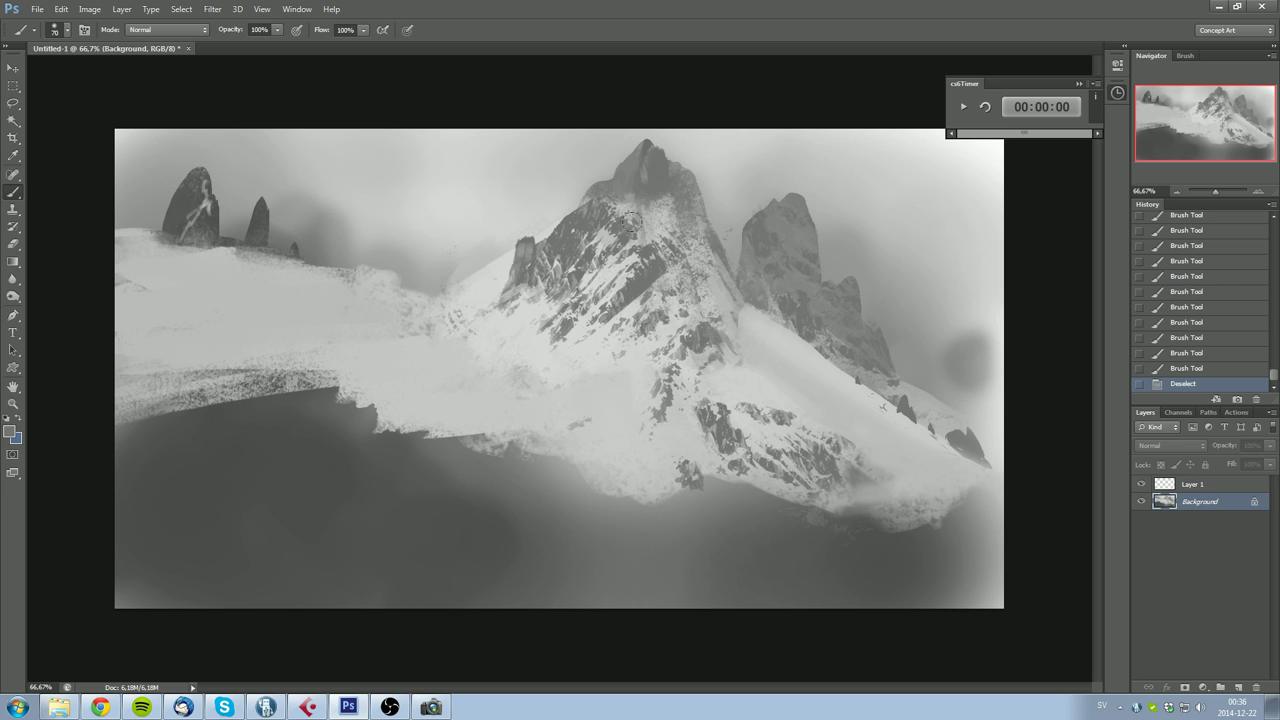
Step: Try a 561 px Snow Mts 2 texture stamp in the upper sky and undo it
right_click(882, 405)
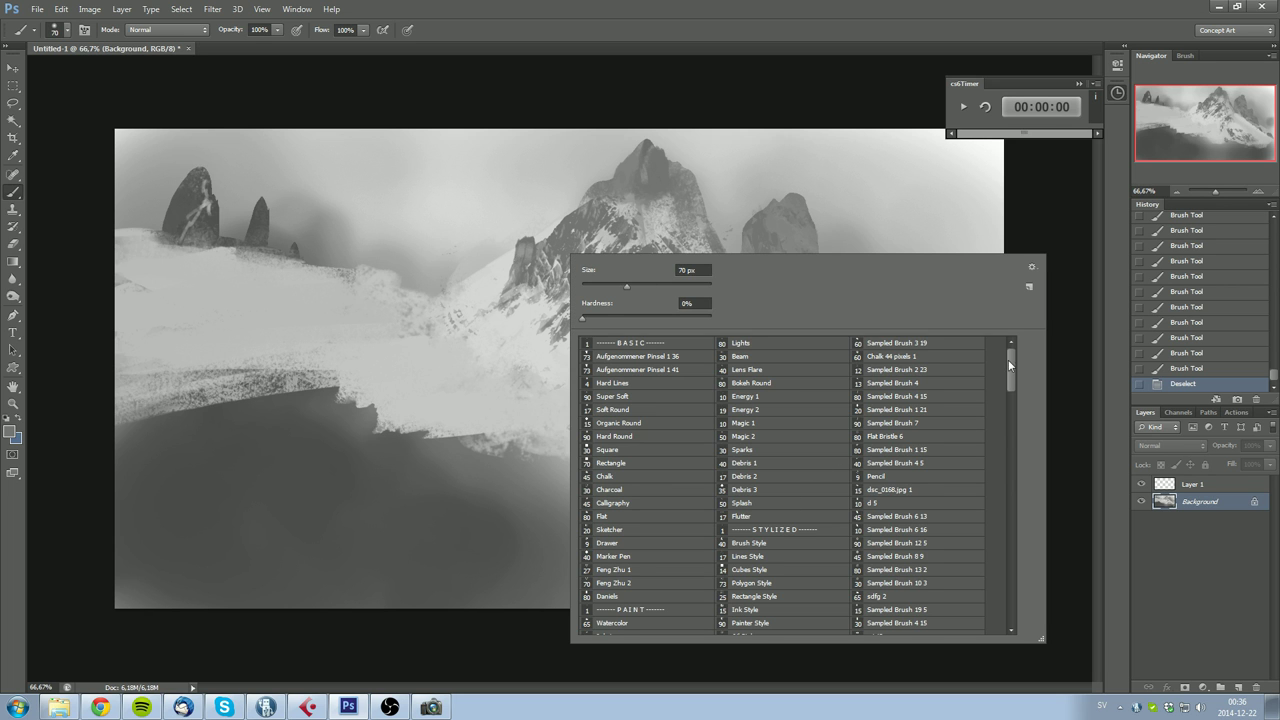
left_click_drag(1009, 365, 1010, 600)
left_click(735, 510)
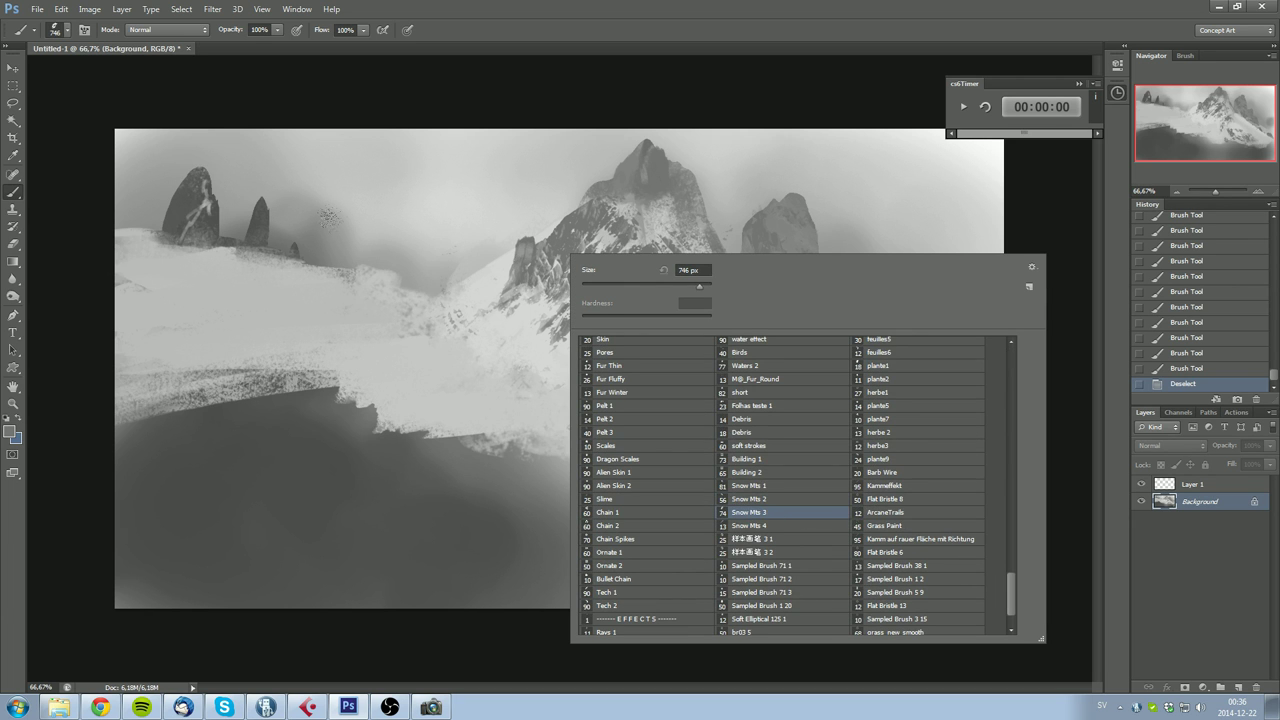
left_click(745, 499)
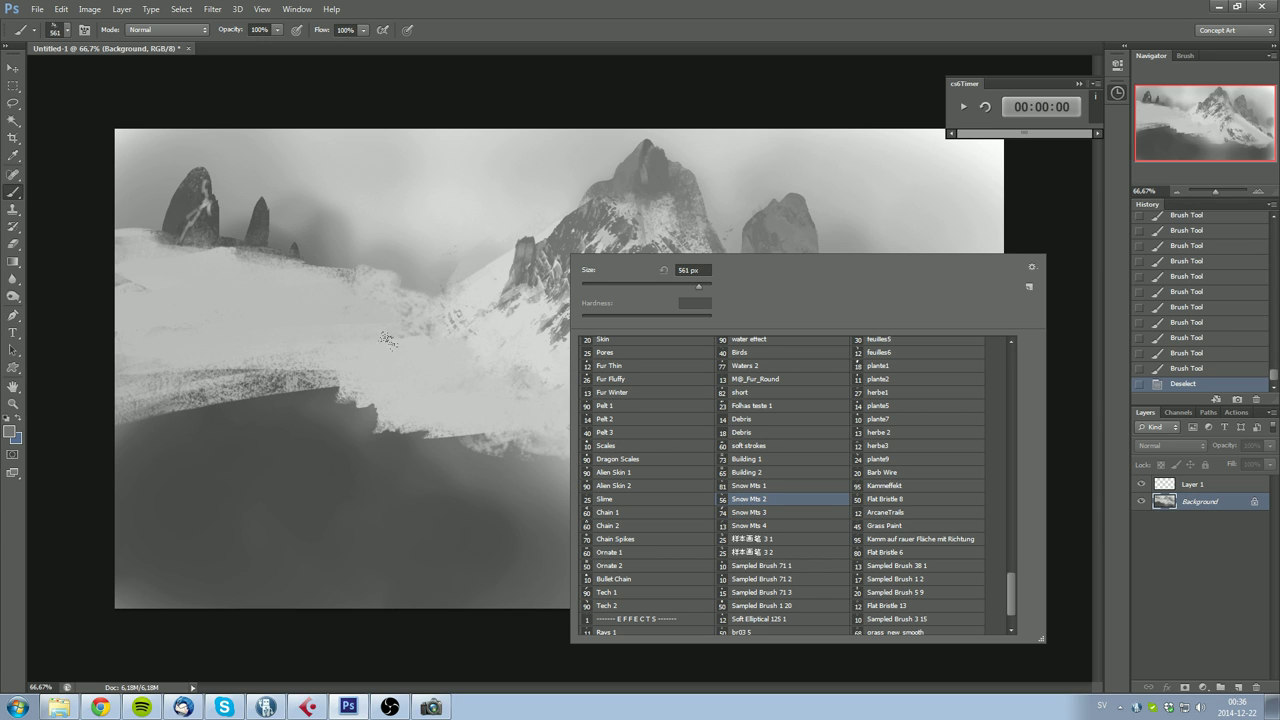
left_click(440, 144)
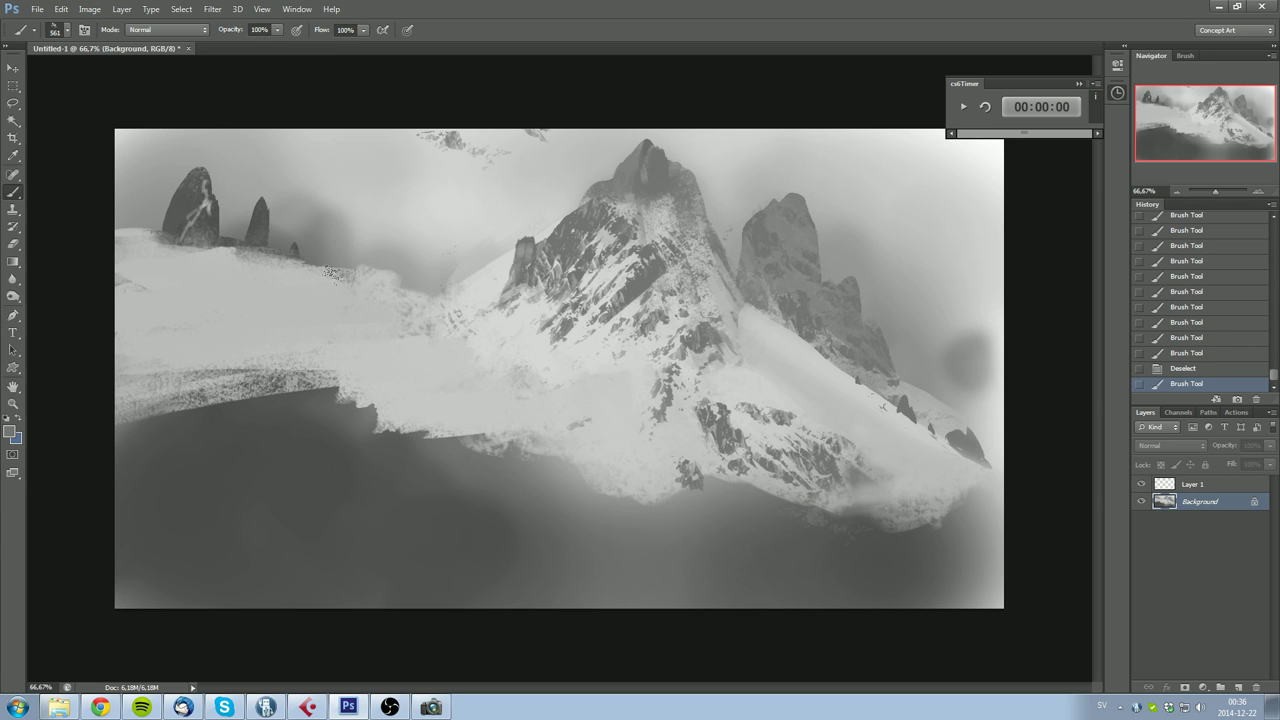
key("ctrl+z")
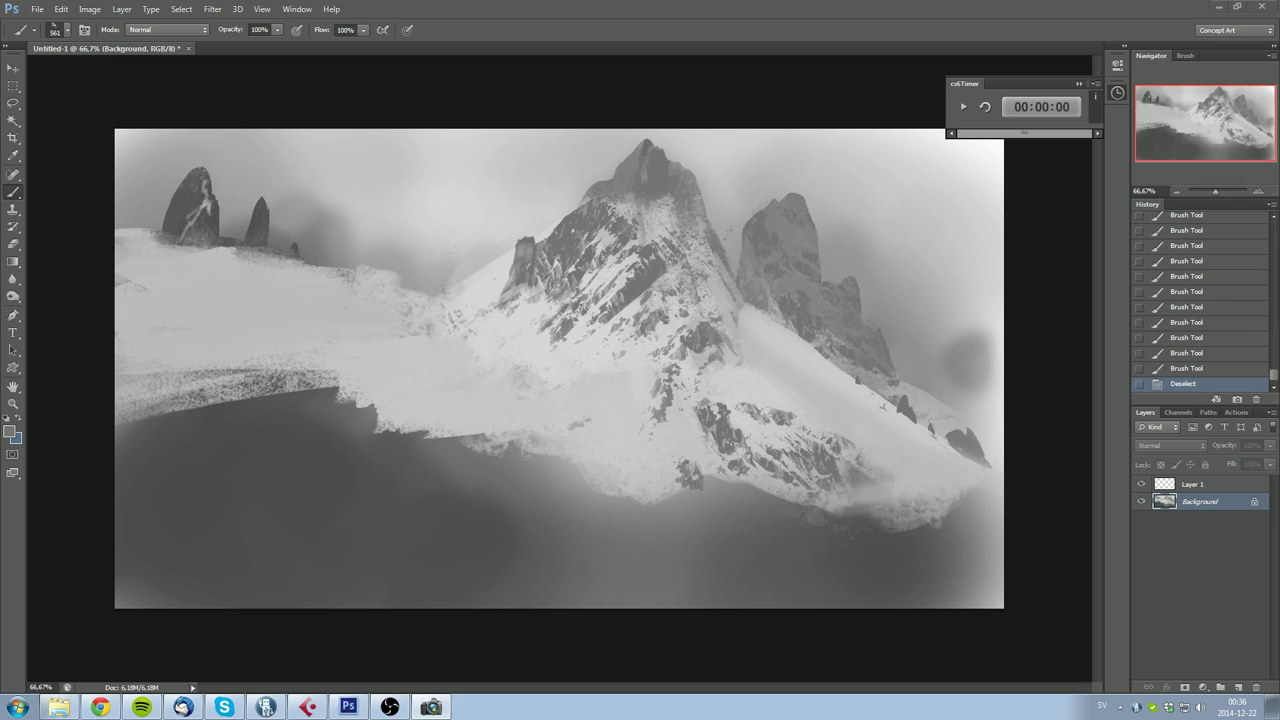
left_click_drag(0, 95, 640, 49)
left_click(620, 410)
left_click(512, 404)
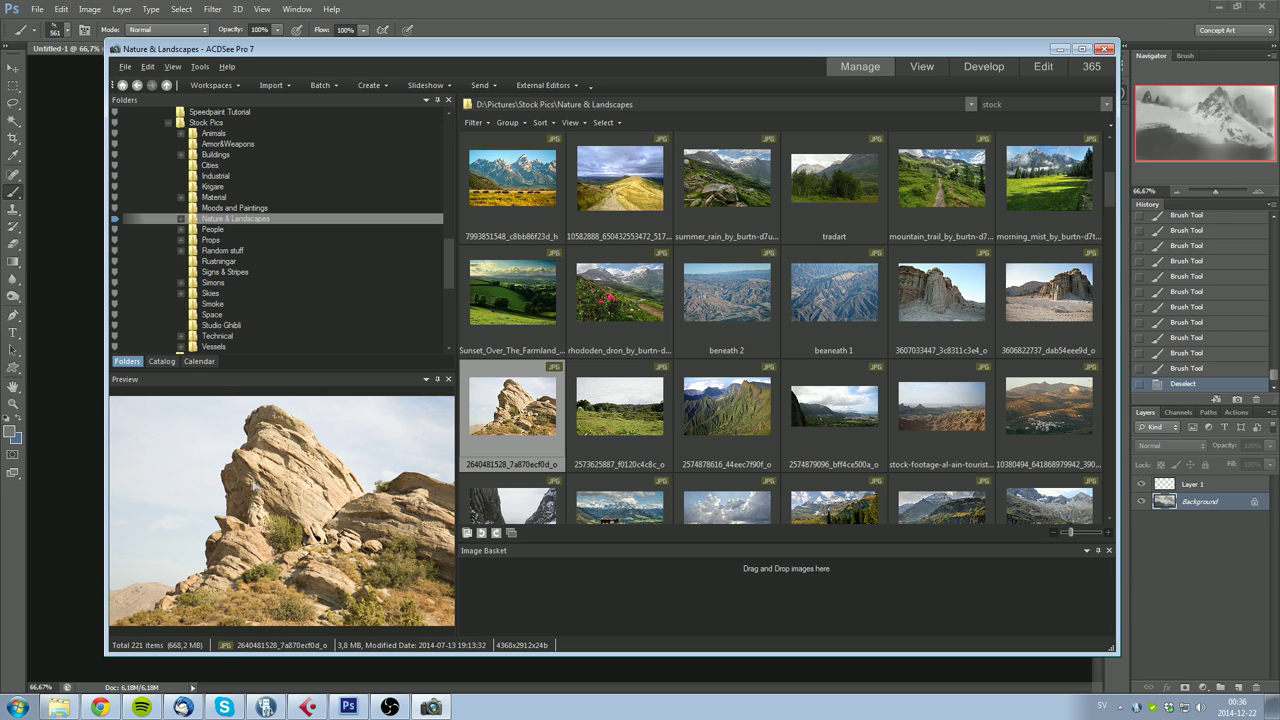
left_click_drag(463, 52, 531, 492)
left_click_drag(672, 476, 682, 453)
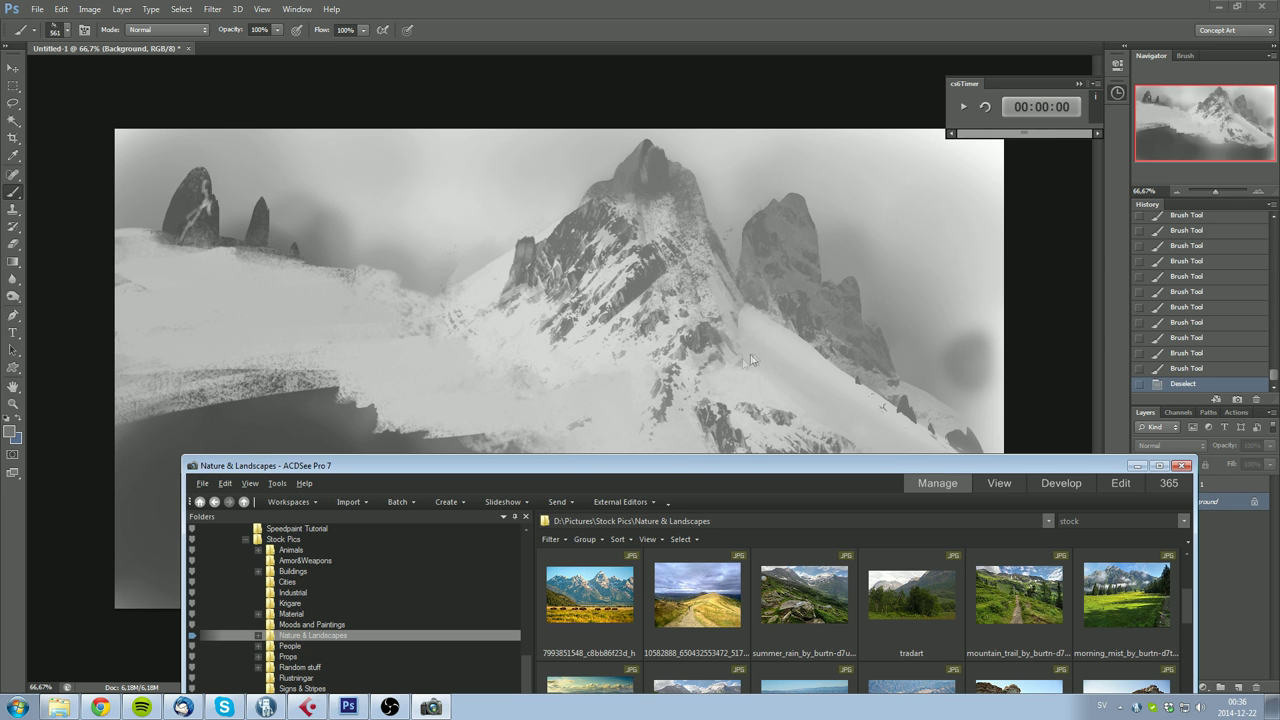
left_click_drag(670, 470, 837, 91)
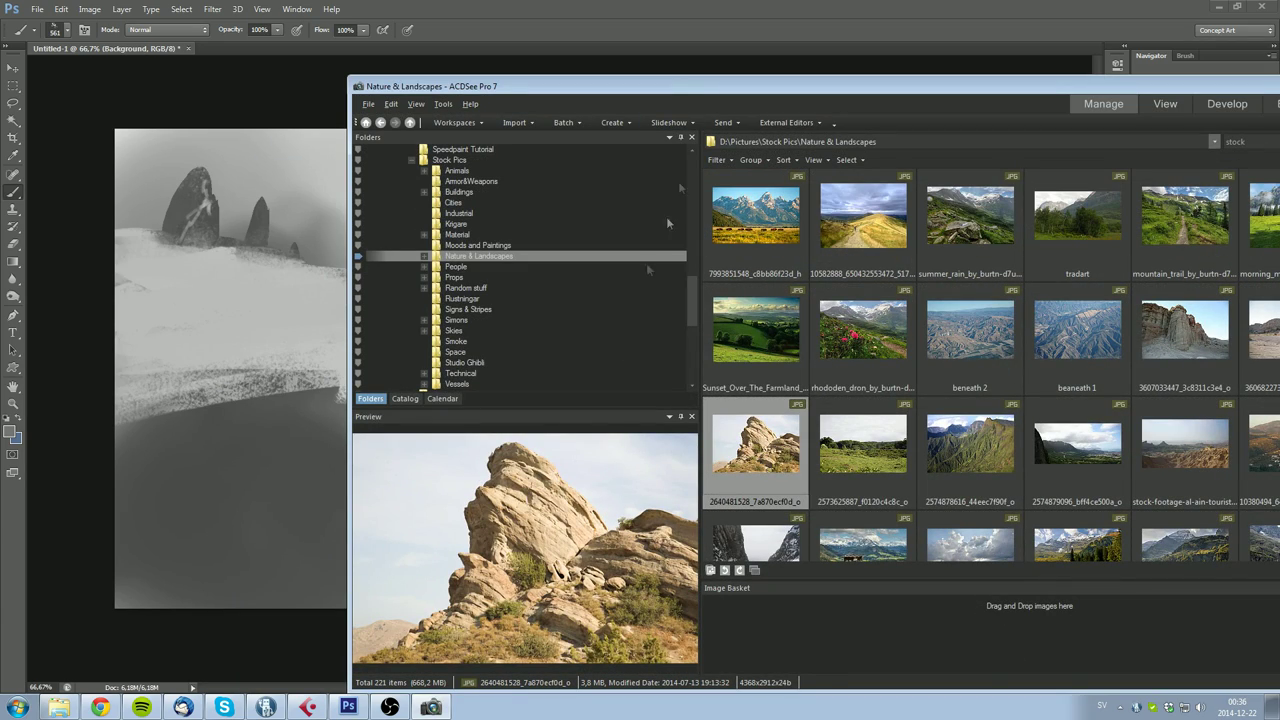
left_click_drag(690, 85, 756, 57)
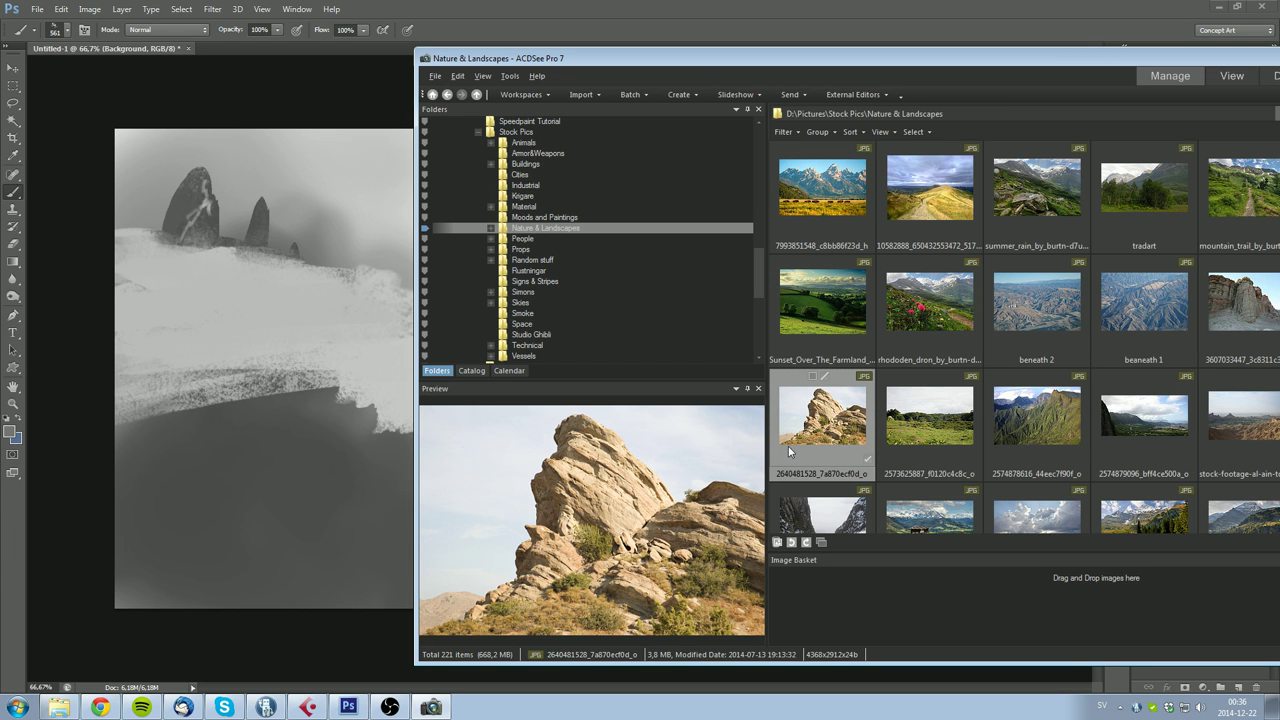
Step: Place the selected rock photo in the Photoshop painting, move its layer above Layer 1, and rasterize it
left_click_drag(815, 426, 340, 339)
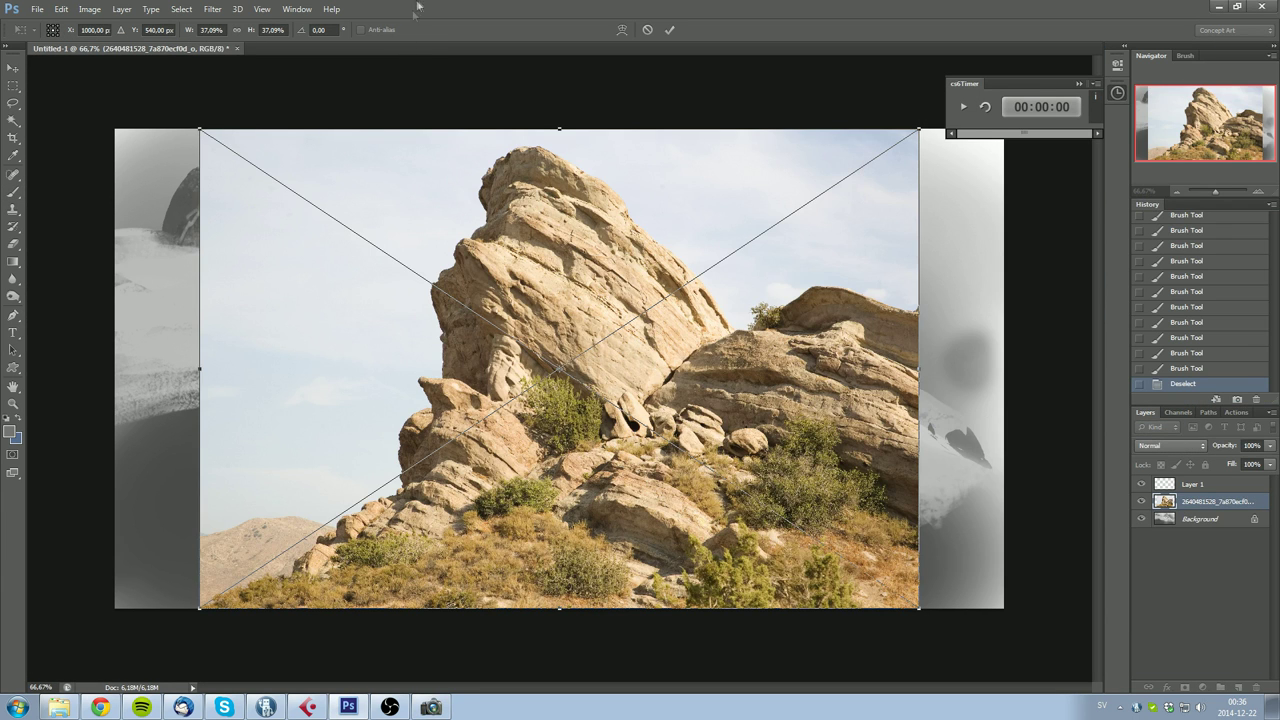
key("Return")
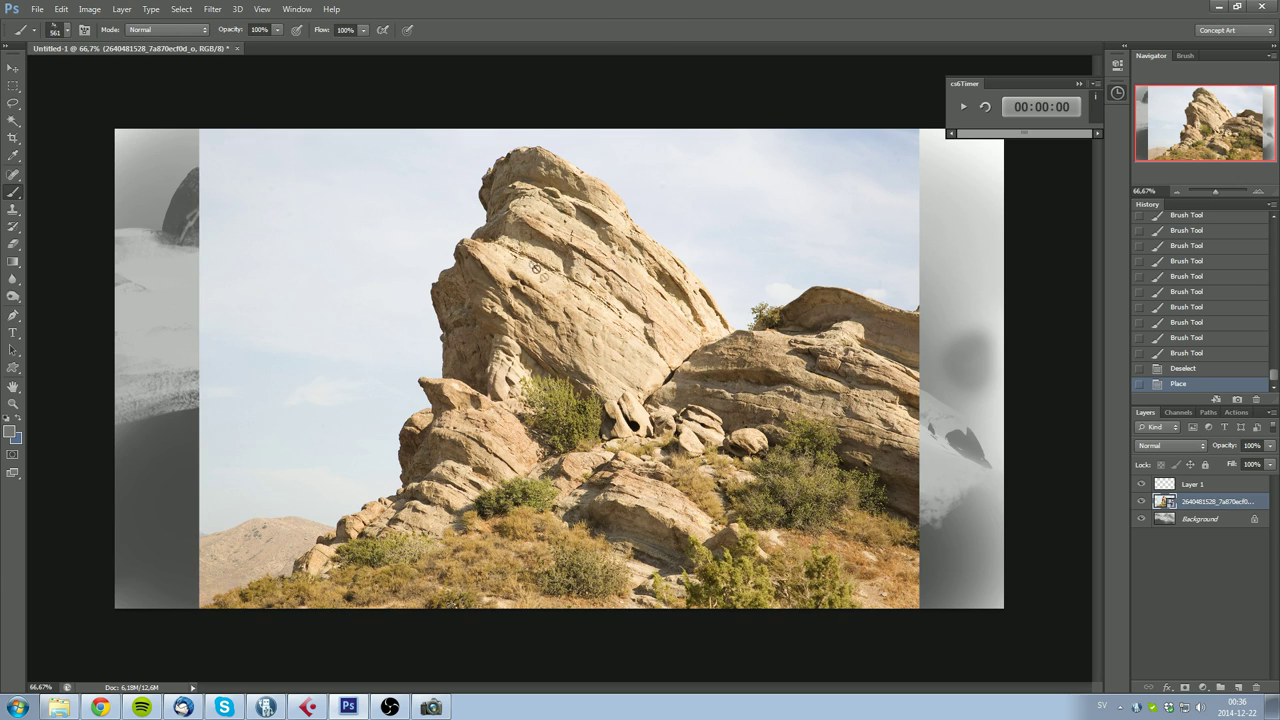
left_click_drag(1195, 501, 1172, 485)
left_click(1121, 497)
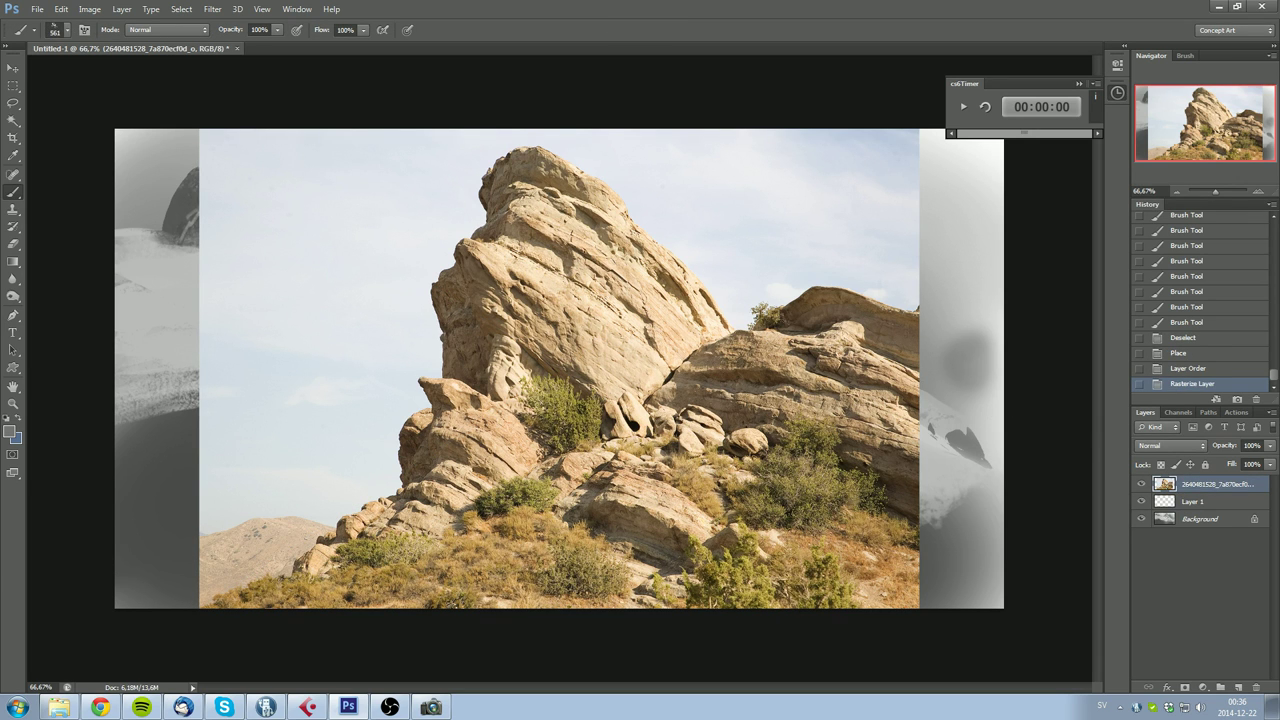
Step: Increase the rock photo's contrast with Levels, using input values 8, 0.80 and 207
left_click(17, 103)
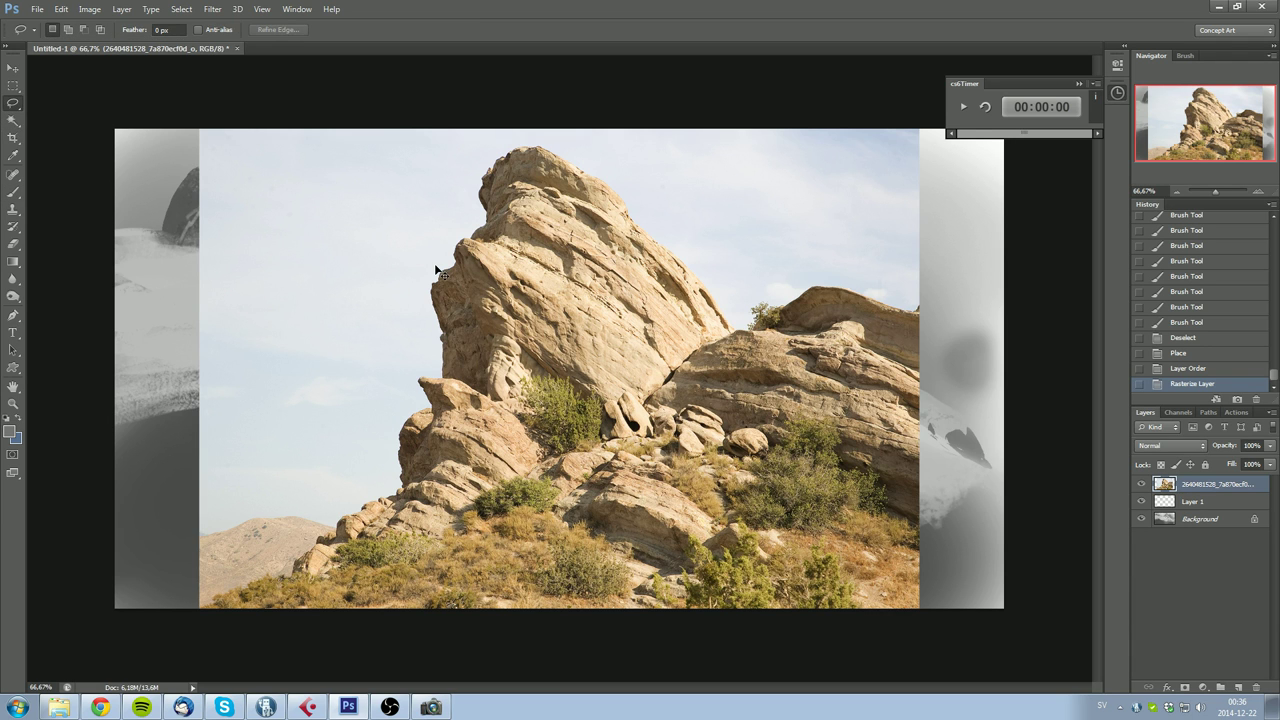
key("ctrl+l")
left_click_drag(807, 452, 811, 452)
left_click_drag(976, 451, 892, 457)
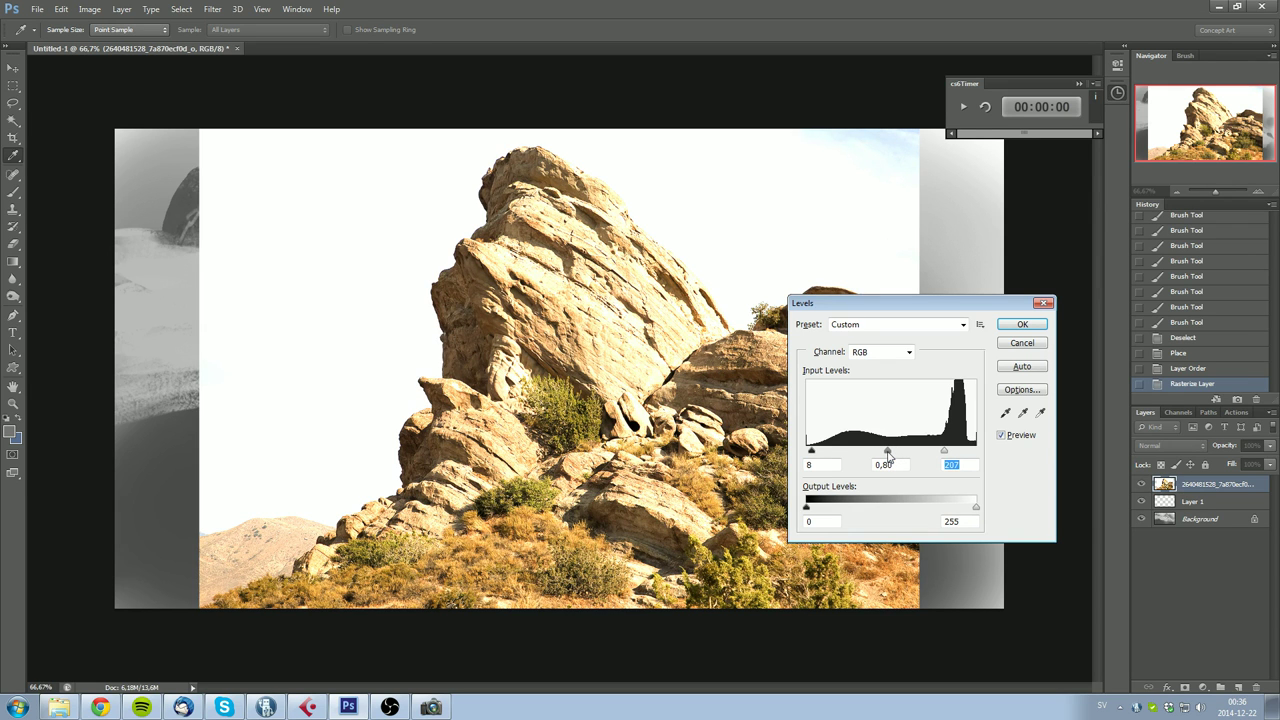
left_click(1022, 324)
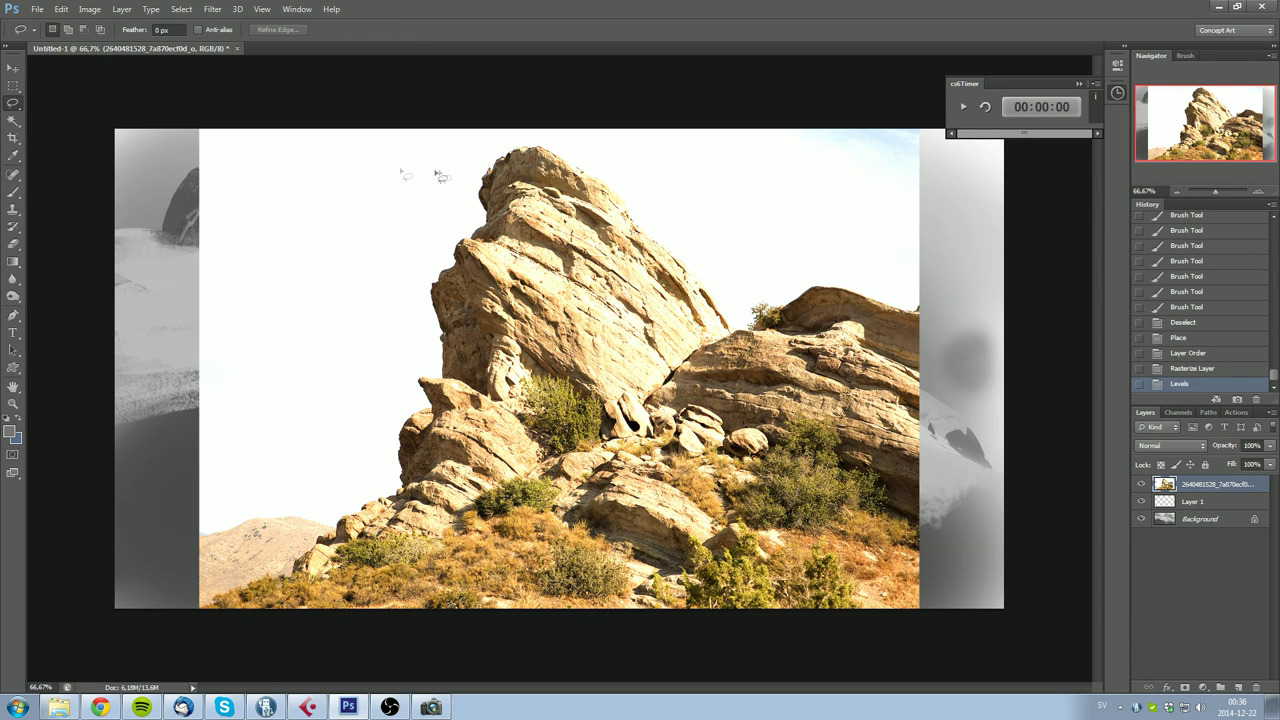
Step: Delete the white sky from the rock photo using a contiguous Magic Wand selection at tolerance 50, and clear the selection
left_click(20, 123)
left_click(357, 257)
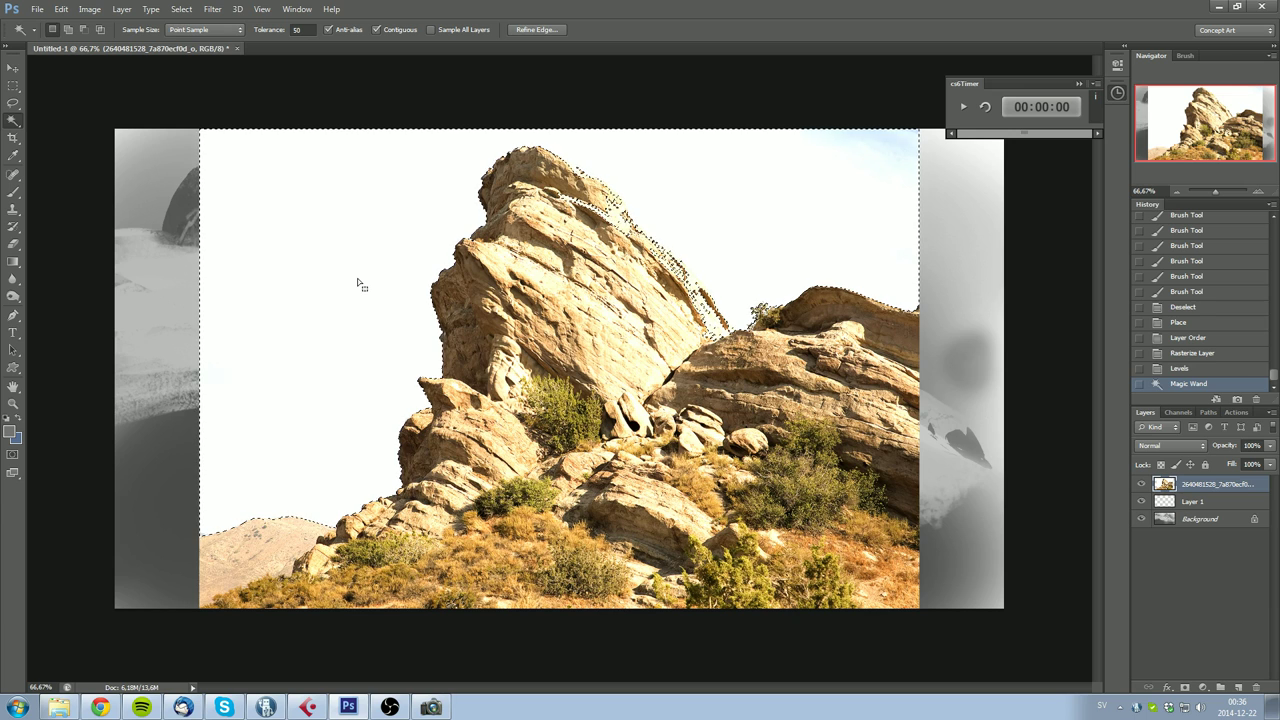
key("Delete")
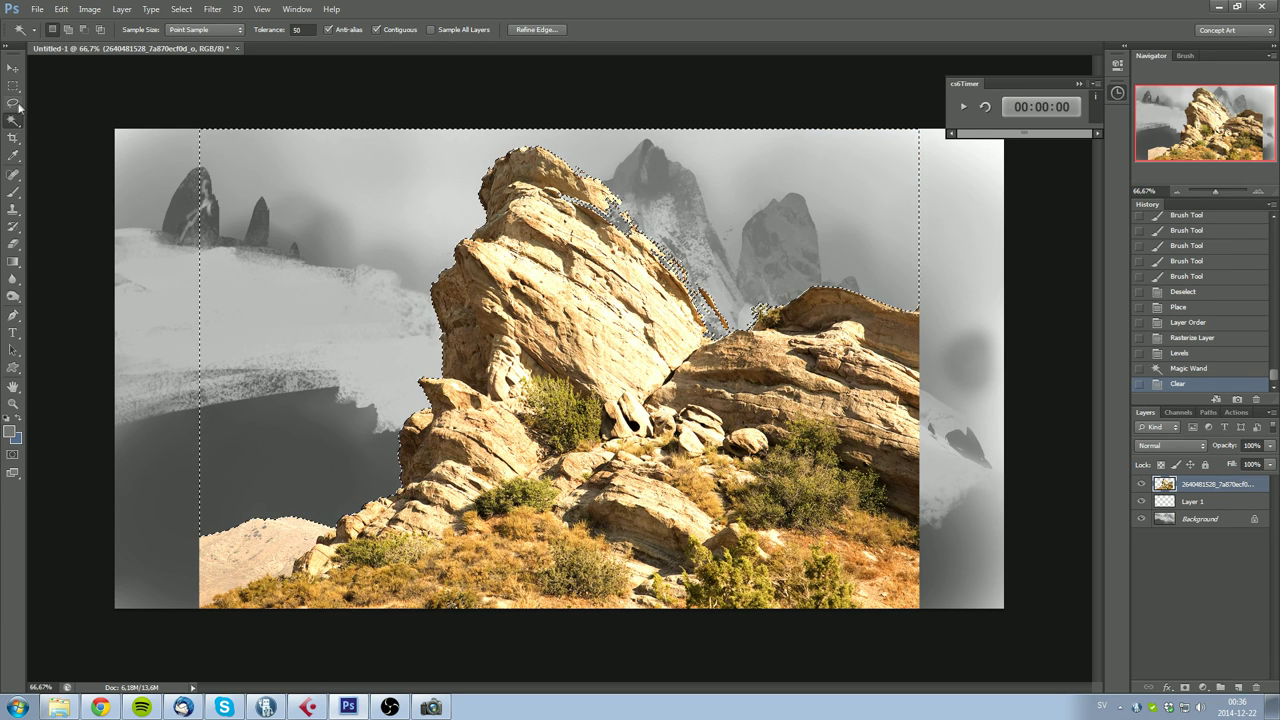
left_click(13, 103)
key("ctrl+d")
Step: Clear the leftover pixels along the rock photo's skyline with a Lasso selection and deselect
mouse_move(150, 449)
left_mouse_down()
mouse_move(388, 222)
mouse_move(530, 145)
mouse_move(1080, 270)
left_mouse_up()
key("Delete")
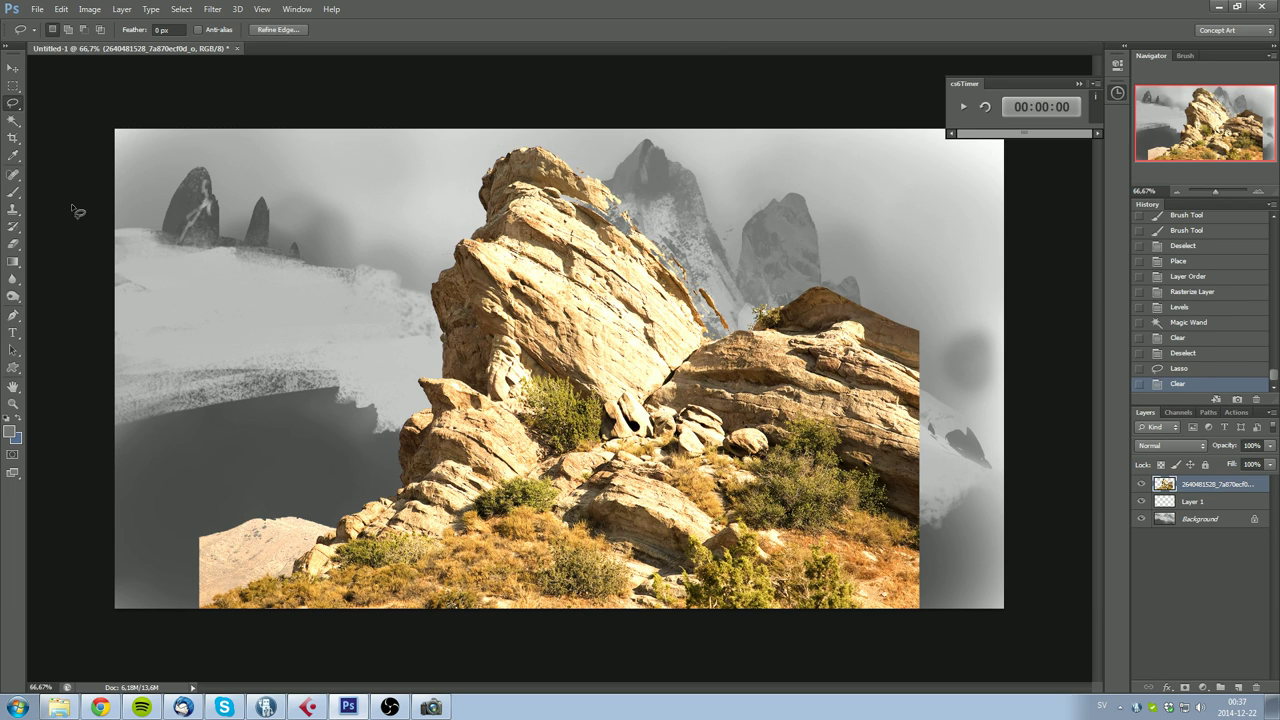
key("ctrl+d")
Step: Lasso and cut the tall rock from the photo, delete the remaining photo layer, and paste the rock into Layer 1
mouse_move(756, 272)
left_mouse_down()
mouse_move(610, 435)
mouse_move(420, 515)
mouse_move(385, 160)
mouse_move(728, 172)
mouse_move(755, 268)
left_mouse_up()
key("ctrl+x")
left_click(1204, 499)
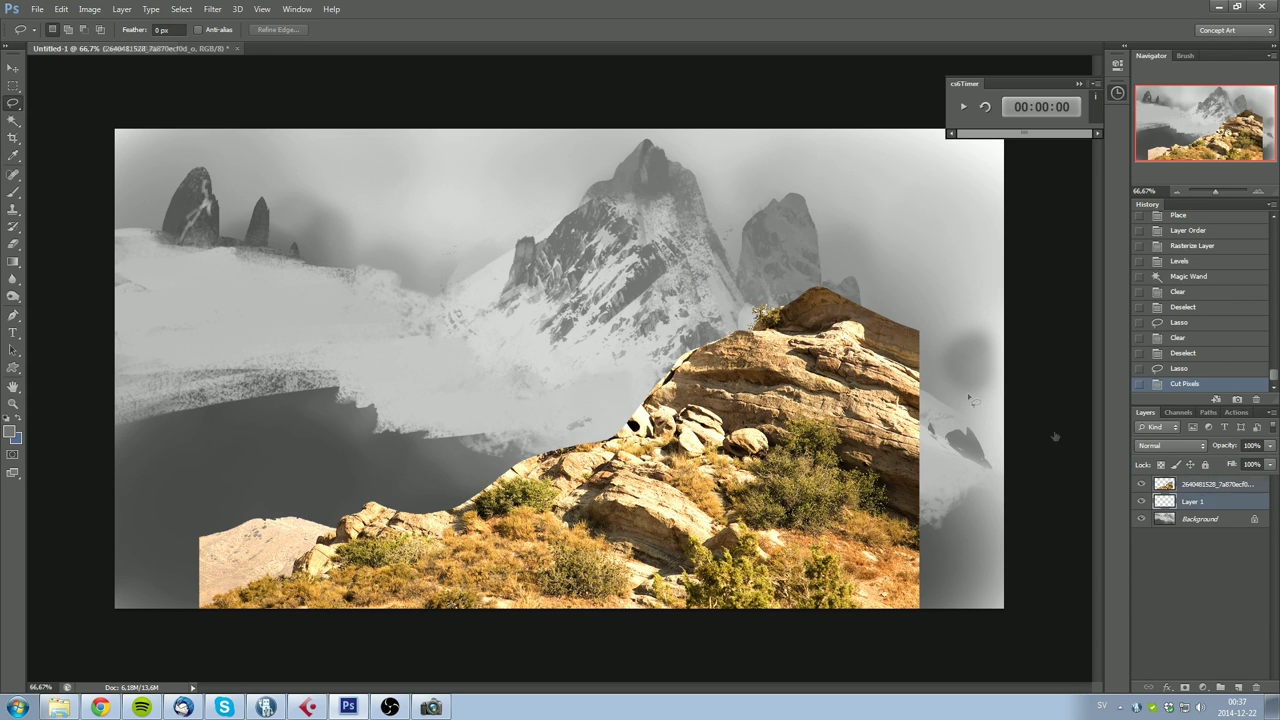
left_click(1210, 485)
key("Delete")
key("ctrl+v")
Step: Reposition the pasted rock slightly lower on the canvas with Free Transform
right_click(646, 288)
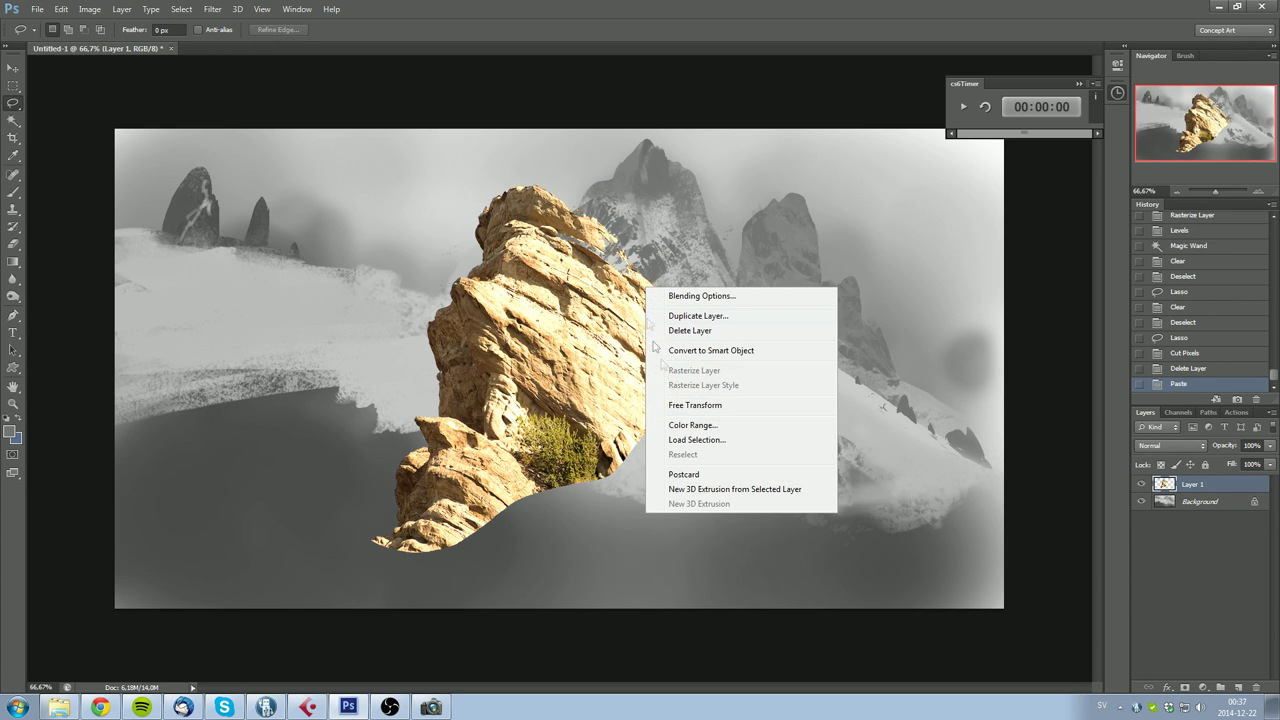
left_click(688, 404)
key("Return")
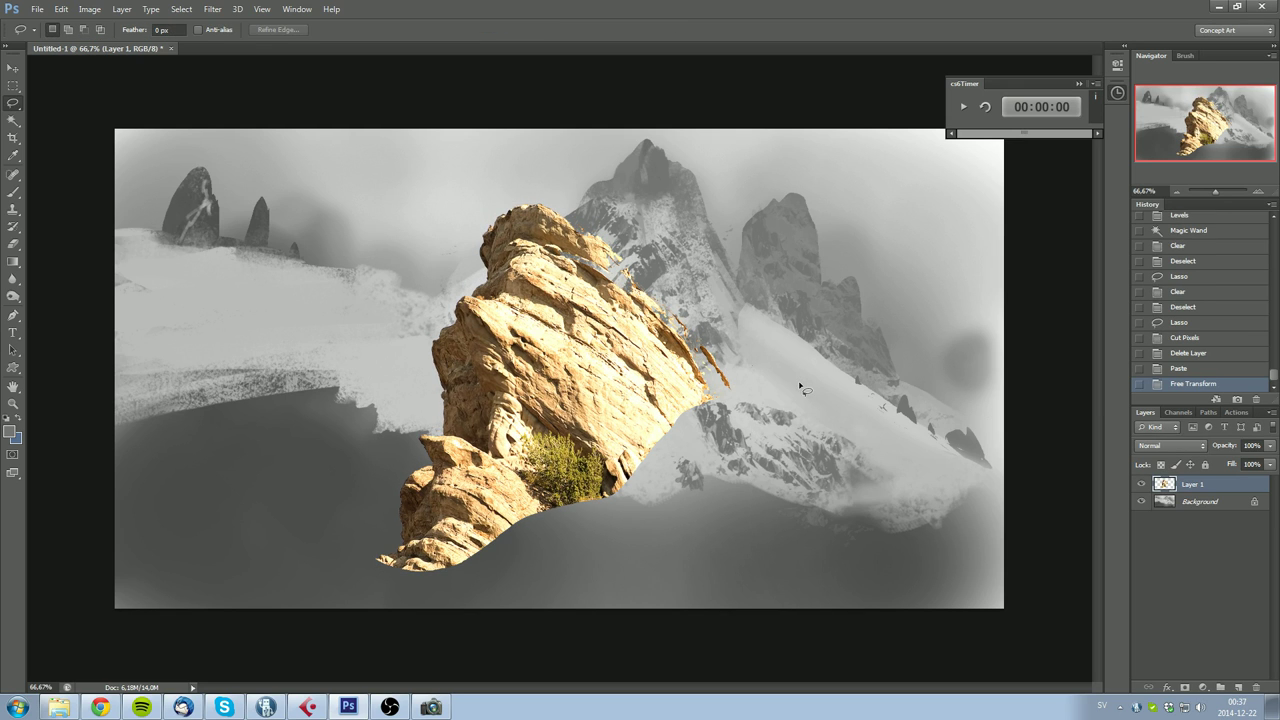
Step: Erase the bush and the hard cut edges along the rock's lower right side and base, leaving a soft, ragged edge
left_click_drag(658, 427, 641, 444)
left_click_drag(692, 394, 703, 398)
mouse_move(706, 392)
left_mouse_down()
mouse_move(708, 336)
mouse_move(715, 395)
mouse_move(705, 359)
mouse_move(710, 378)
mouse_move(640, 445)
mouse_move(700, 393)
mouse_move(625, 485)
mouse_move(530, 510)
left_mouse_up()
mouse_move(575, 488)
left_mouse_down()
mouse_move(550, 468)
mouse_move(550, 444)
left_mouse_up()
mouse_move(560, 450)
left_mouse_down()
mouse_move(598, 482)
mouse_move(572, 446)
left_mouse_up()
left_click_drag(538, 474, 535, 494)
left_click_drag(574, 442, 526, 456)
left_click_drag(548, 438, 624, 474)
mouse_move(544, 464)
left_mouse_down()
mouse_move(526, 510)
mouse_move(476, 526)
left_mouse_up()
mouse_move(506, 502)
left_mouse_down()
mouse_move(436, 562)
mouse_move(520, 490)
left_mouse_up()
mouse_move(486, 544)
left_mouse_down()
mouse_move(454, 569)
mouse_move(510, 522)
left_mouse_up()
left_click_drag(426, 573, 391, 573)
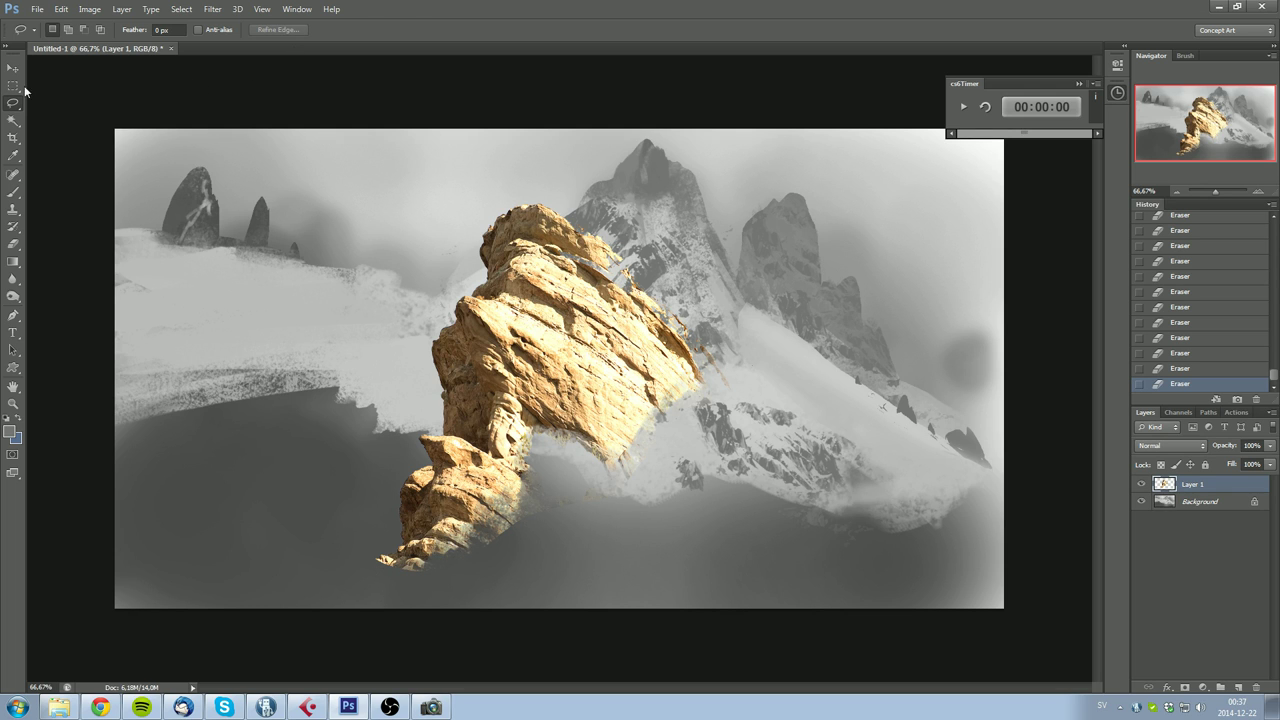
Step: Boost the rock's contrast strongly with Levels, using input values 31, 0.31 and 113
key("ctrl+l")
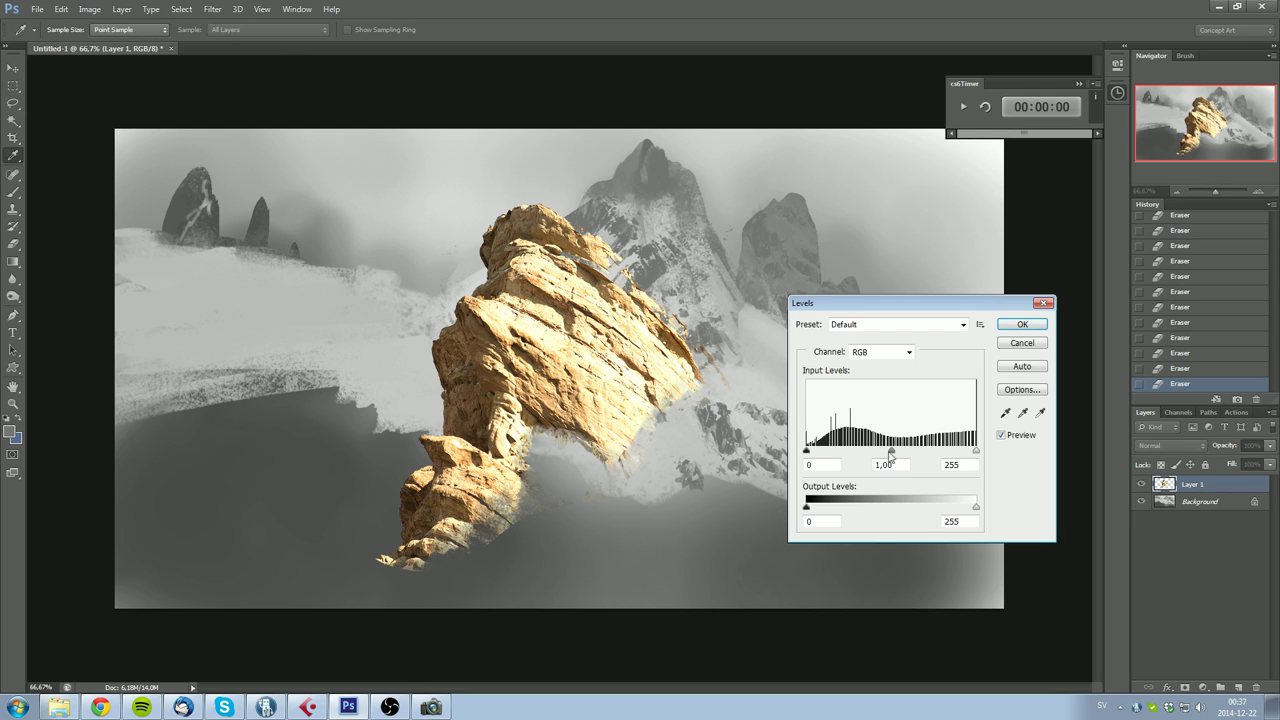
mouse_move(891, 453)
left_mouse_down()
mouse_move(955, 453)
mouse_move(816, 454)
mouse_move(875, 455)
left_mouse_up()
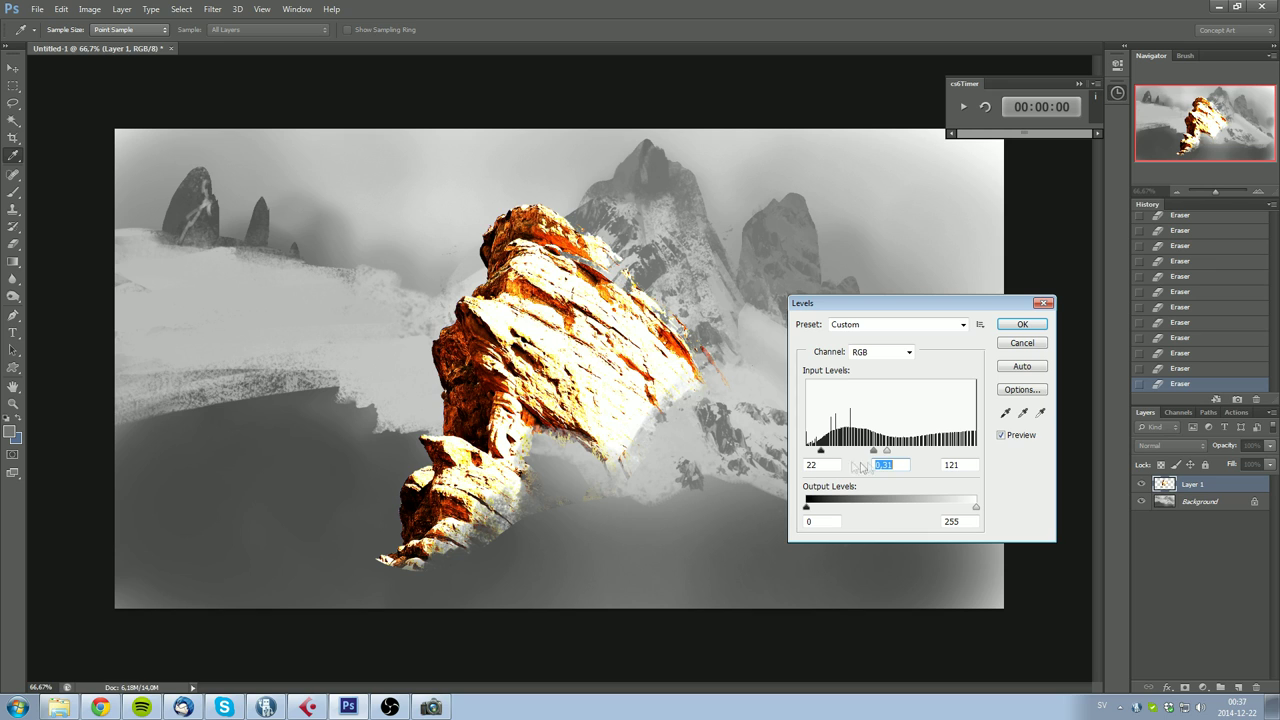
left_click_drag(886, 457, 828, 452)
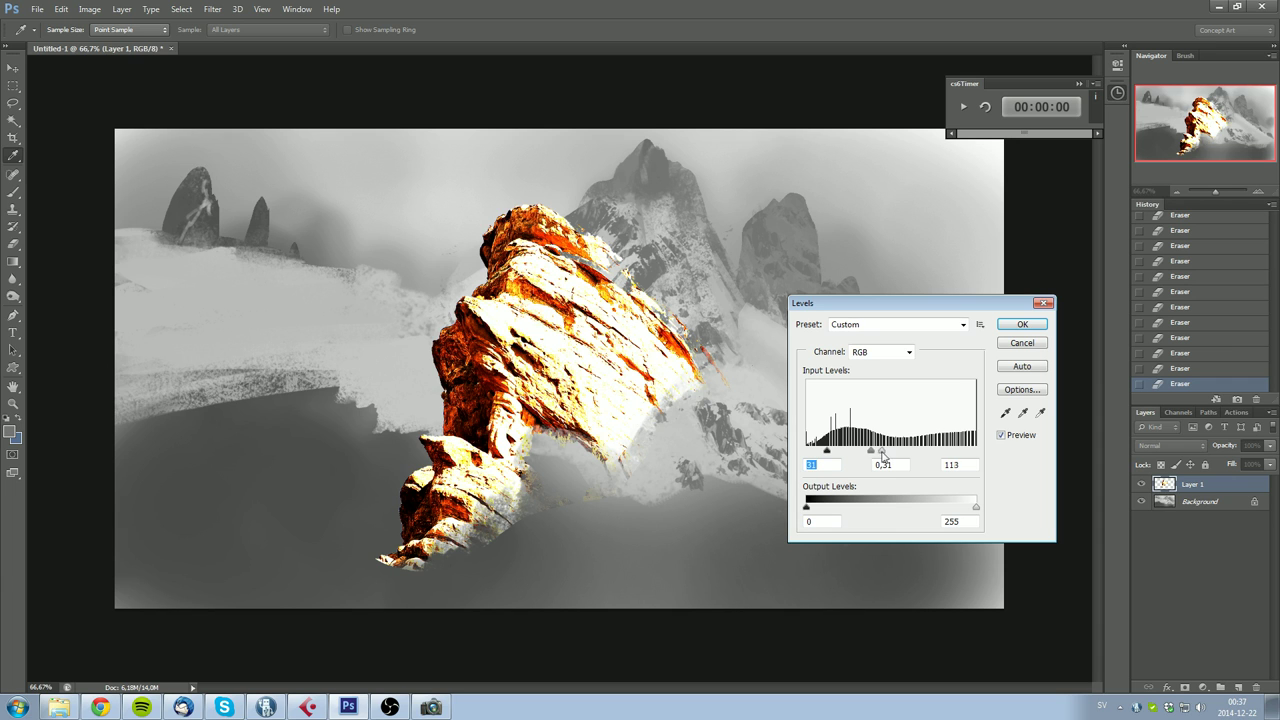
left_click(882, 455)
left_click(1022, 324)
Step: Scale the rock down to a bit over half its size and move it left of the central mountain with Free Transform
key("l")
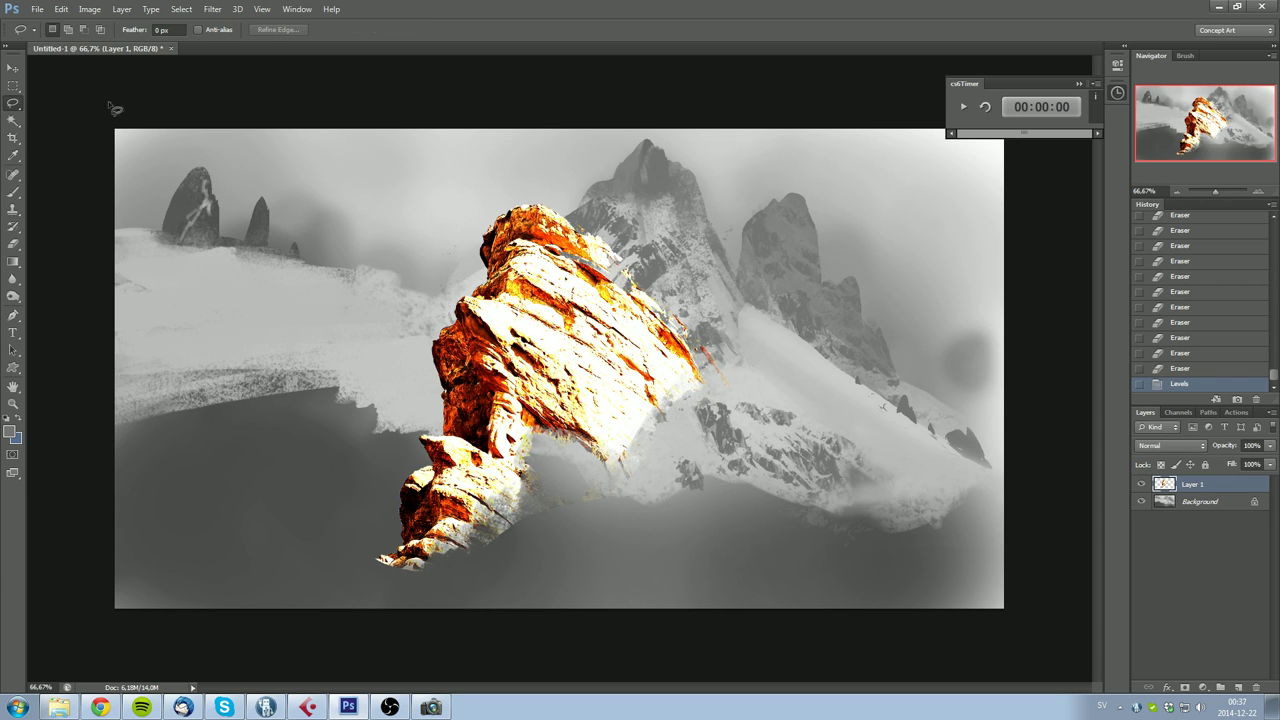
right_click(546, 272)
left_click(680, 395)
left_click_drag(748, 566, 671, 489)
left_click_drag(624, 419, 514, 409)
key("Return")
Step: Select a rectangular area enclosing the whole rock and adjust the selection's position
key("m")
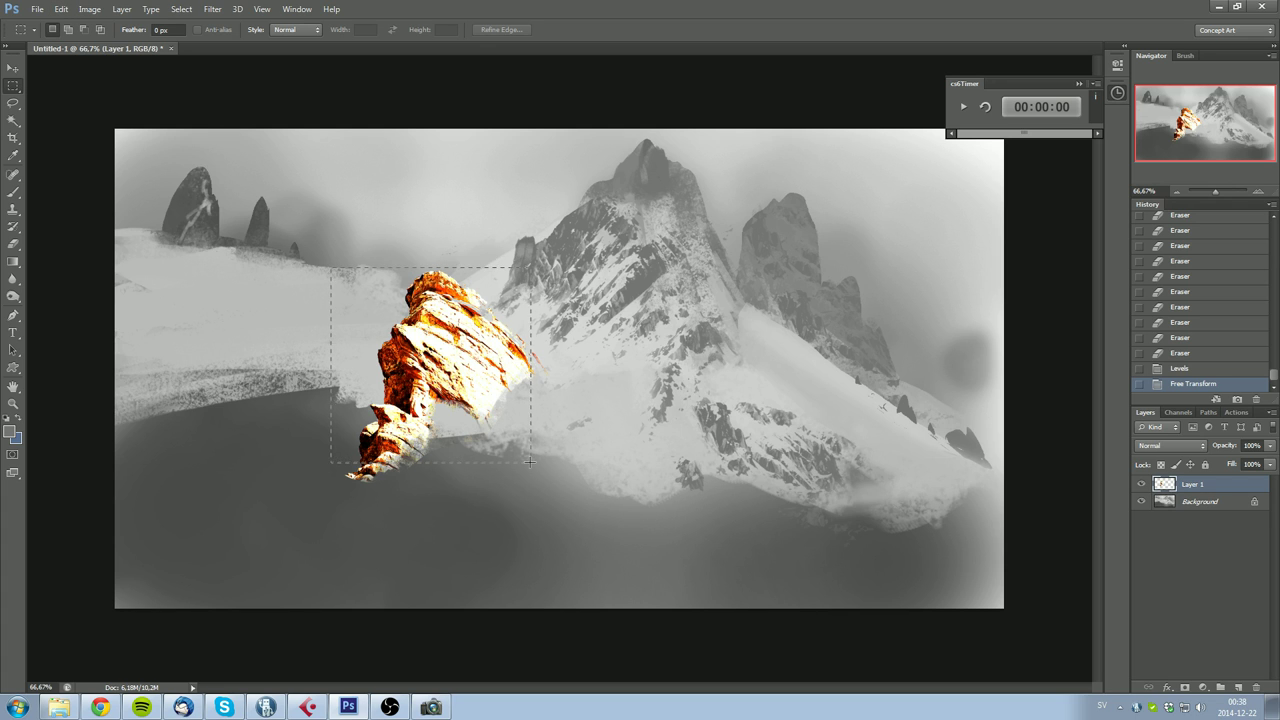
left_click_drag(571, 486, 564, 497)
left_click_drag(516, 421, 517, 418)
left_click(158, 13)
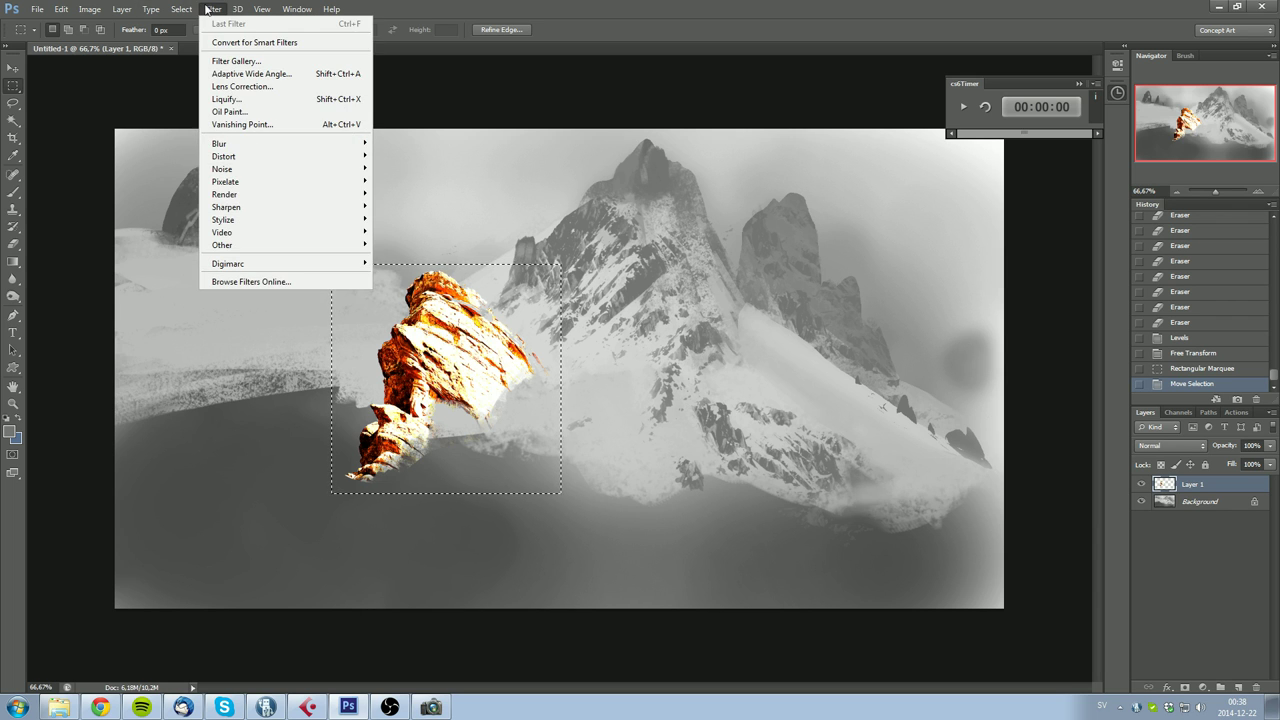
mouse_move(245, 13)
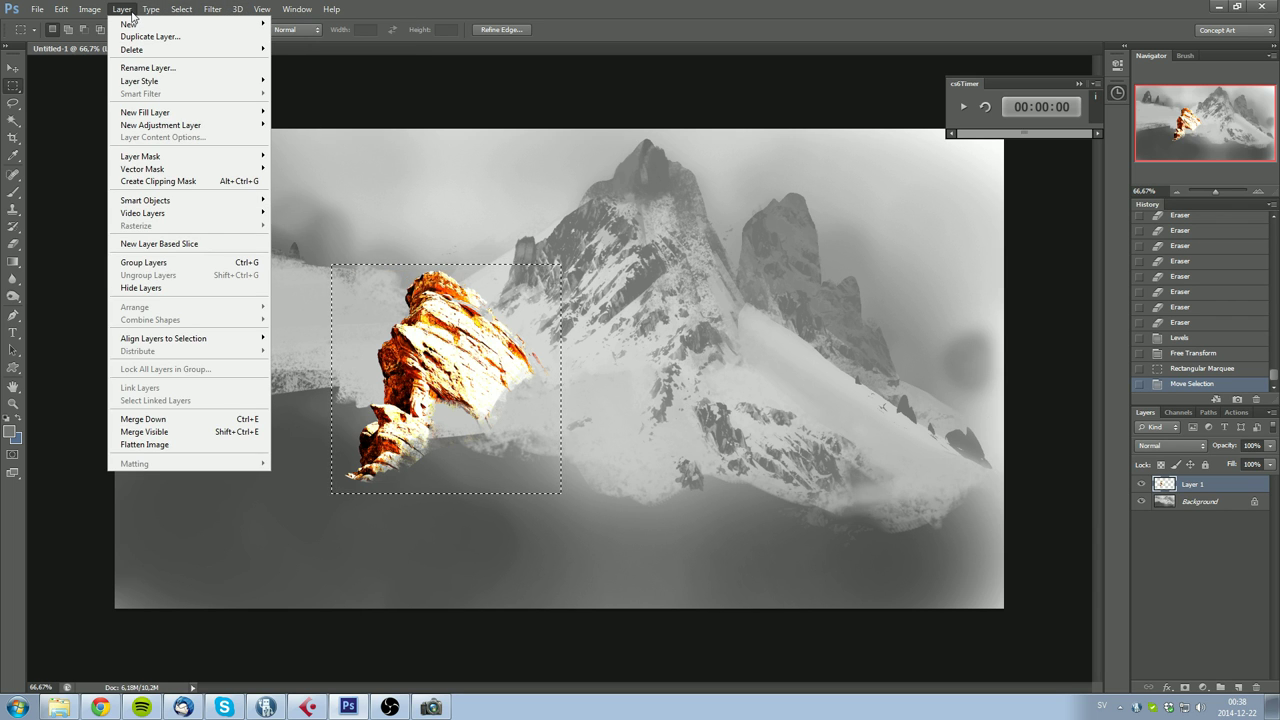
mouse_move(100, 11)
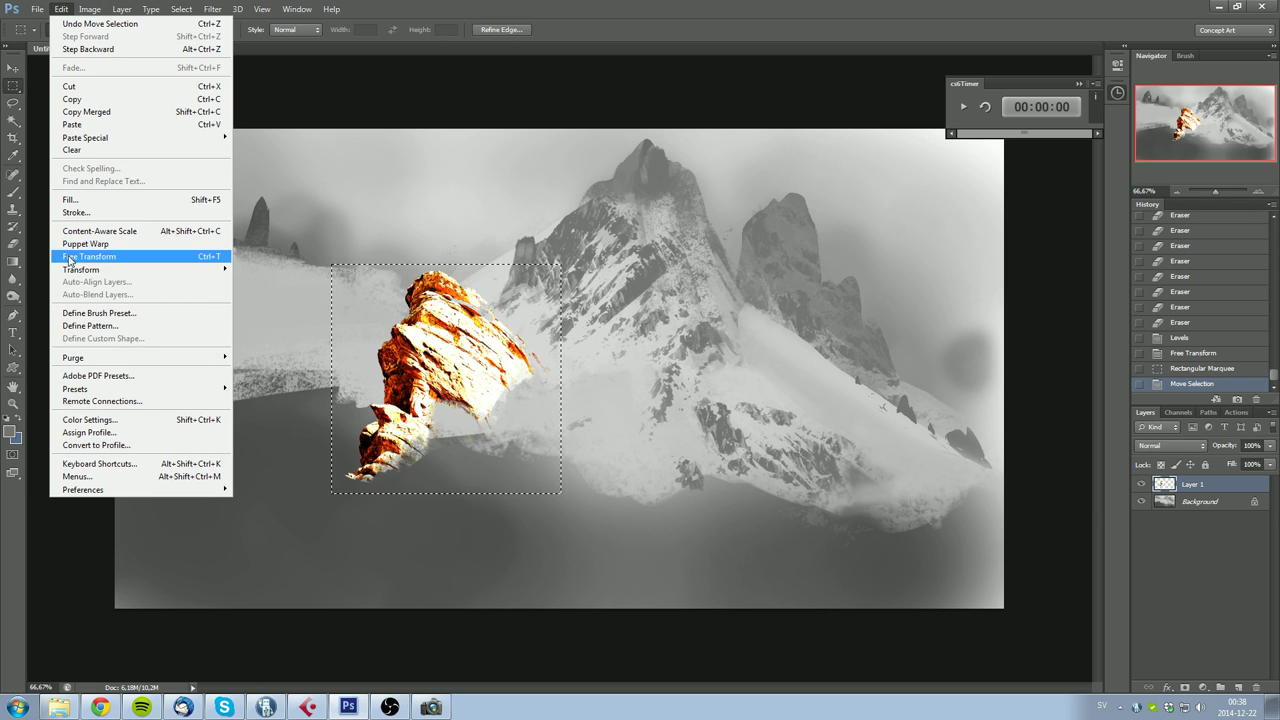
left_click(96, 313)
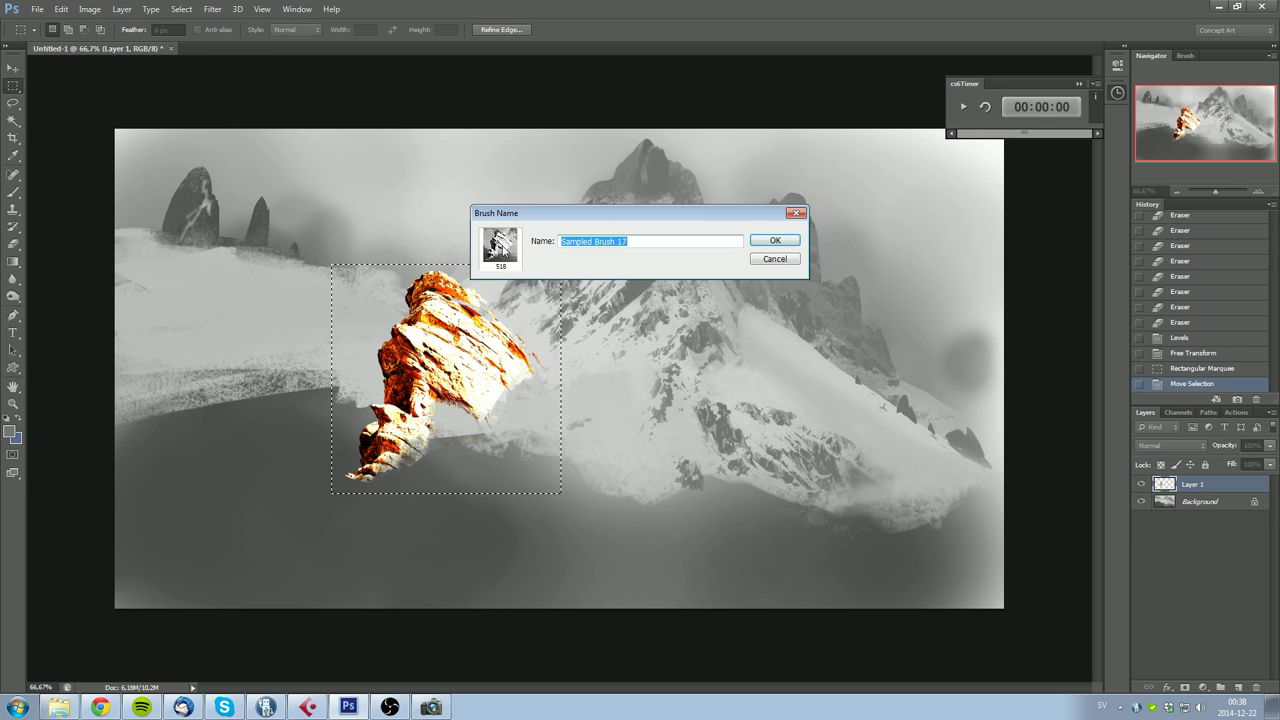
left_click(760, 259)
Step: Hide the Background layer, define the selected rock as a brush preset named "desert rock", and deselect
left_click(1140, 501)
left_click(89, 9)
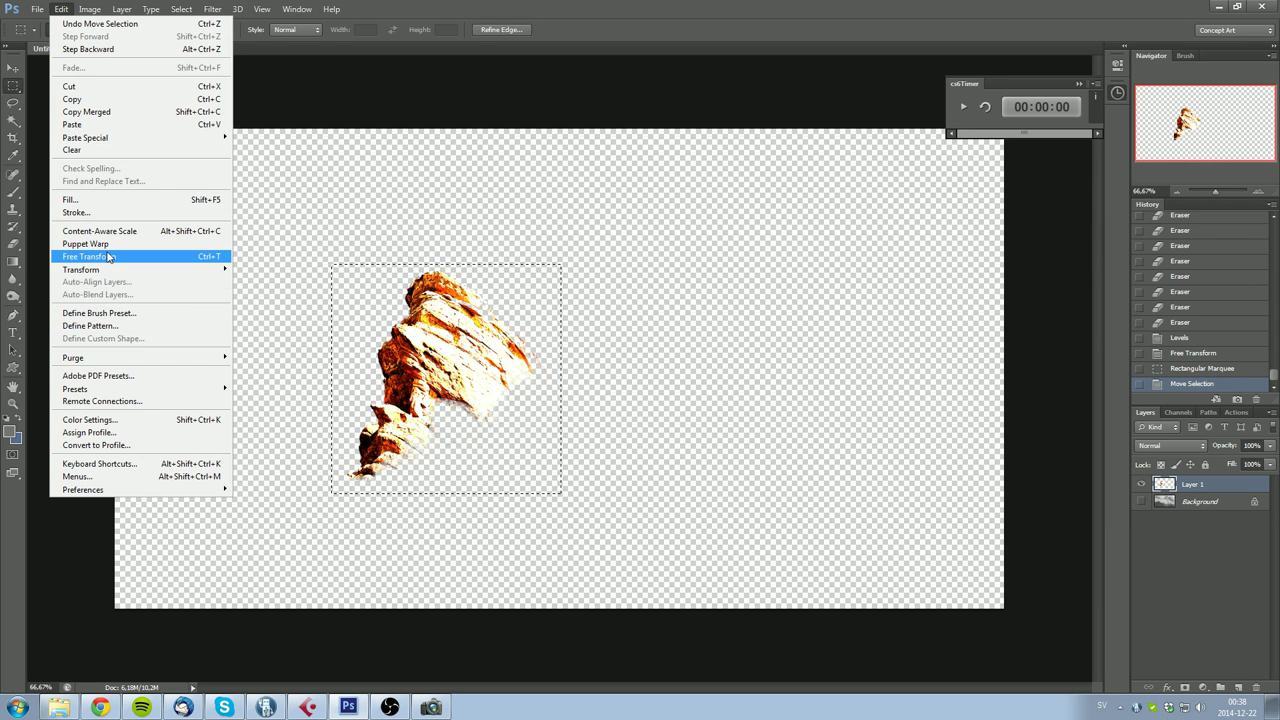
left_click(99, 313)
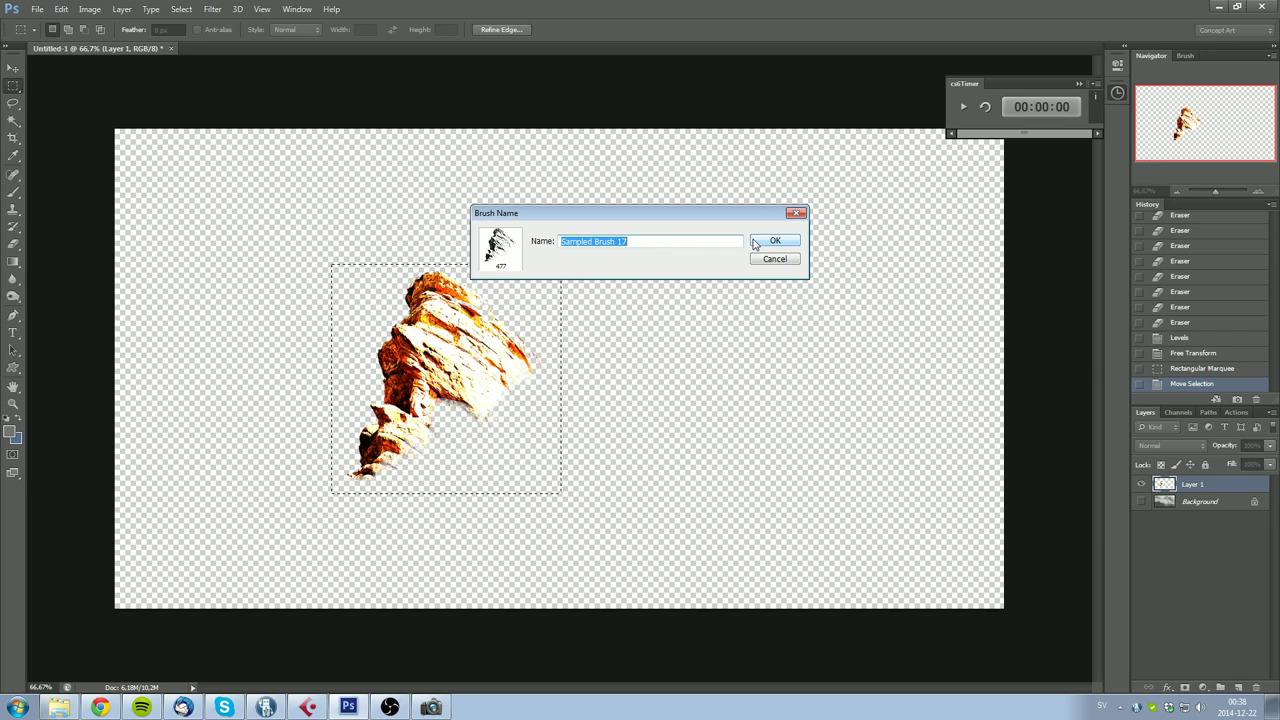
type("desert rock")
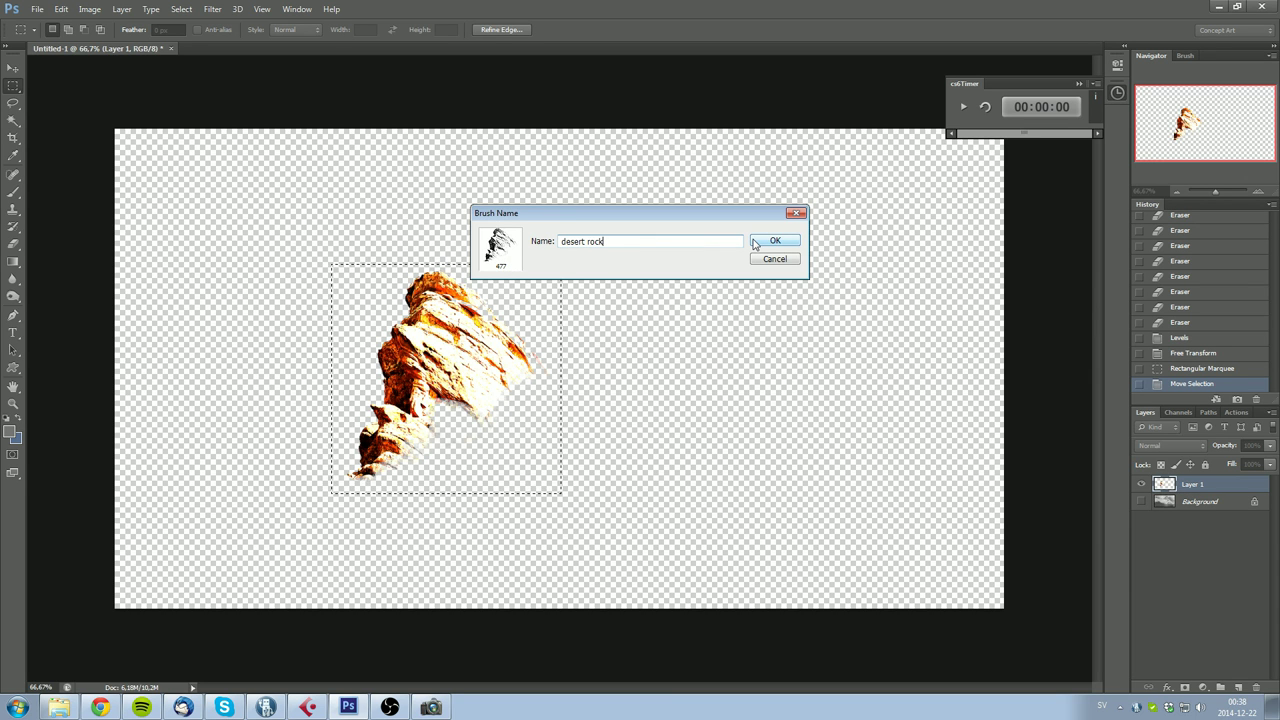
left_click(756, 242)
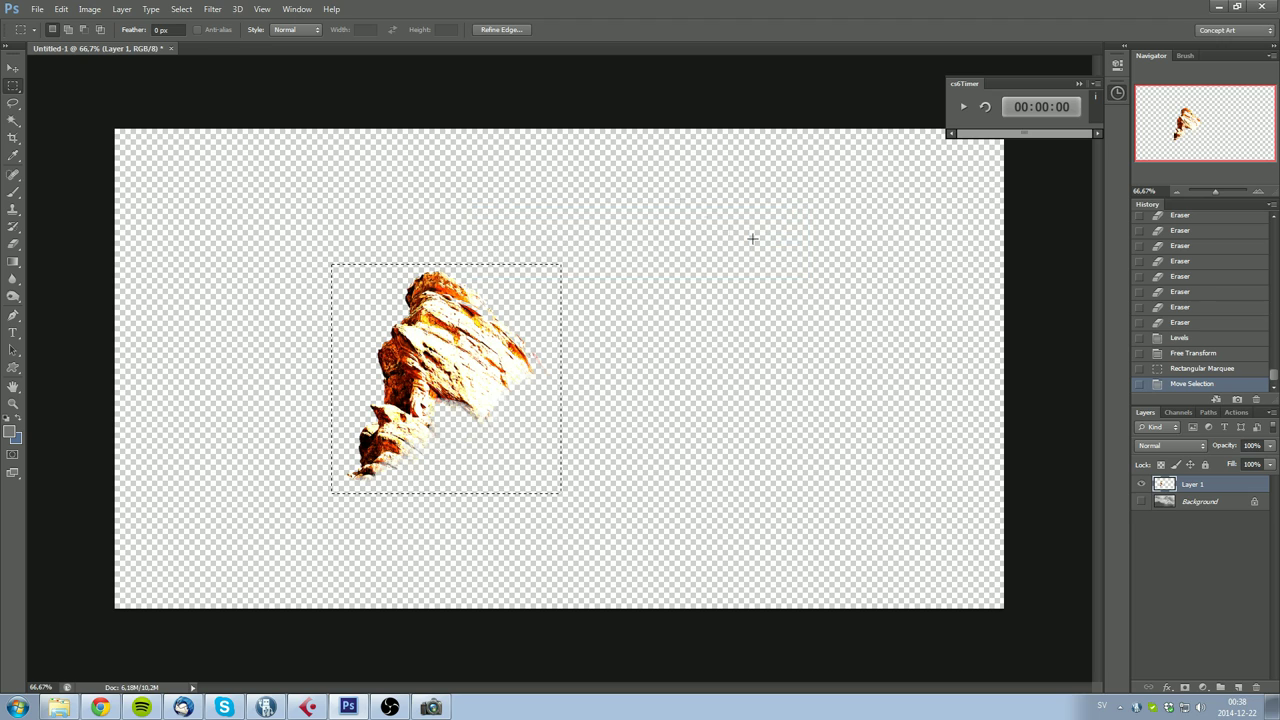
key("ctrl+d")
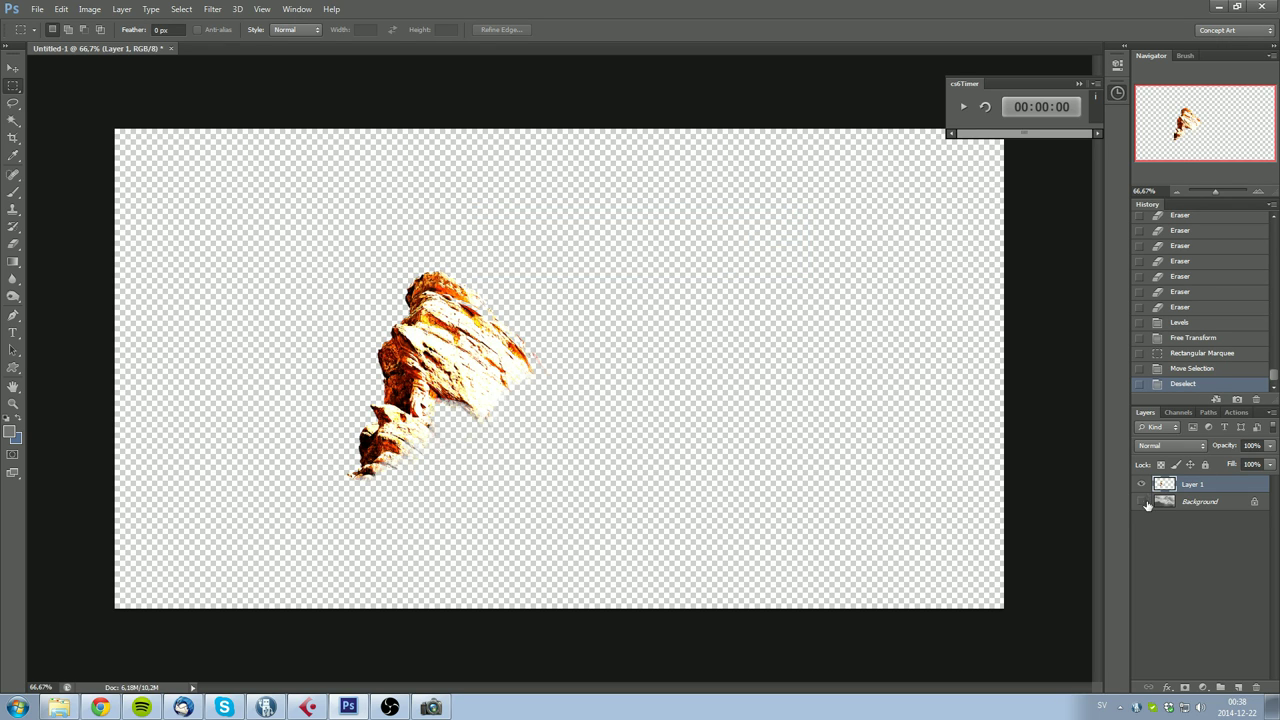
Step: With Background hidden, add a new layer above it, delete the rock's Layer 1, and fill the new layer with the grey foreground colour
left_click(1141, 501)
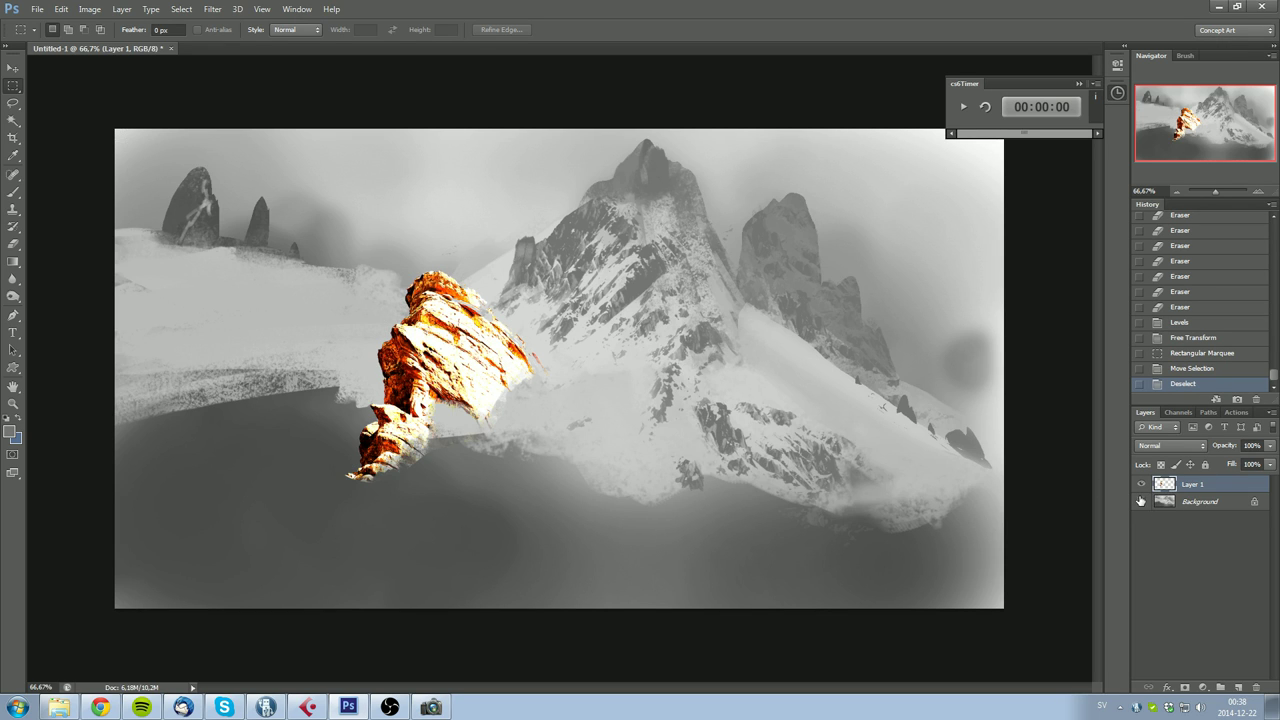
left_click(1141, 501)
left_click(1205, 501)
left_click(1238, 687)
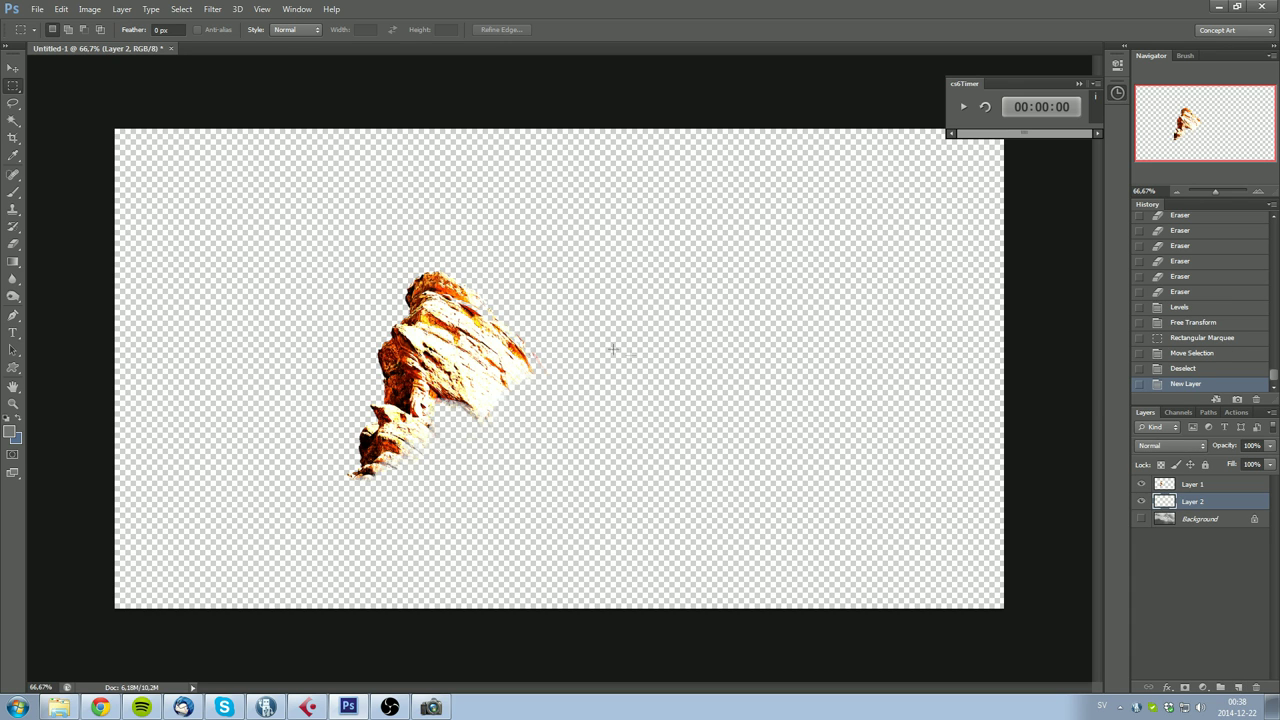
left_click(1186, 484)
key("Delete")
key("ctrl+a")
key("alt+BackSpace")
key("ctrl+d")
Step: Choose the desert rock brush and test-stamp it at 477 px in near-black on the grey layer's upper left area
key("b")
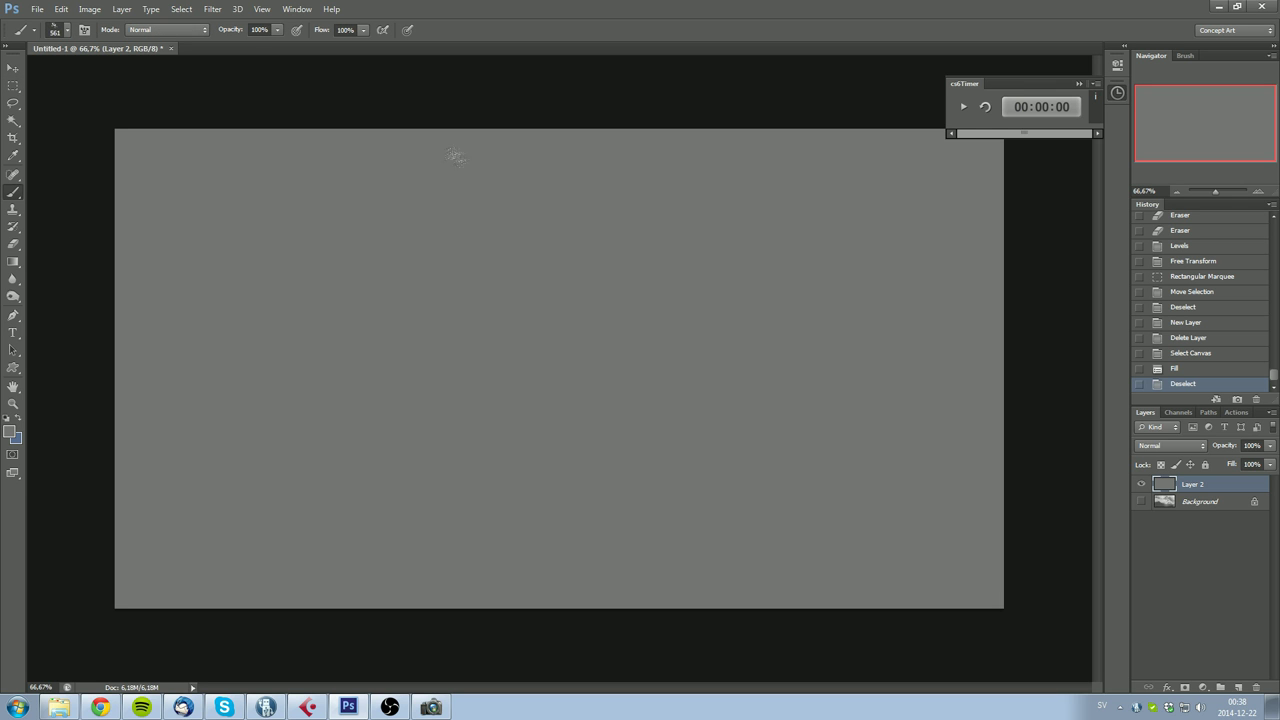
right_click(527, 210)
left_click_drag(968, 636, 966, 648)
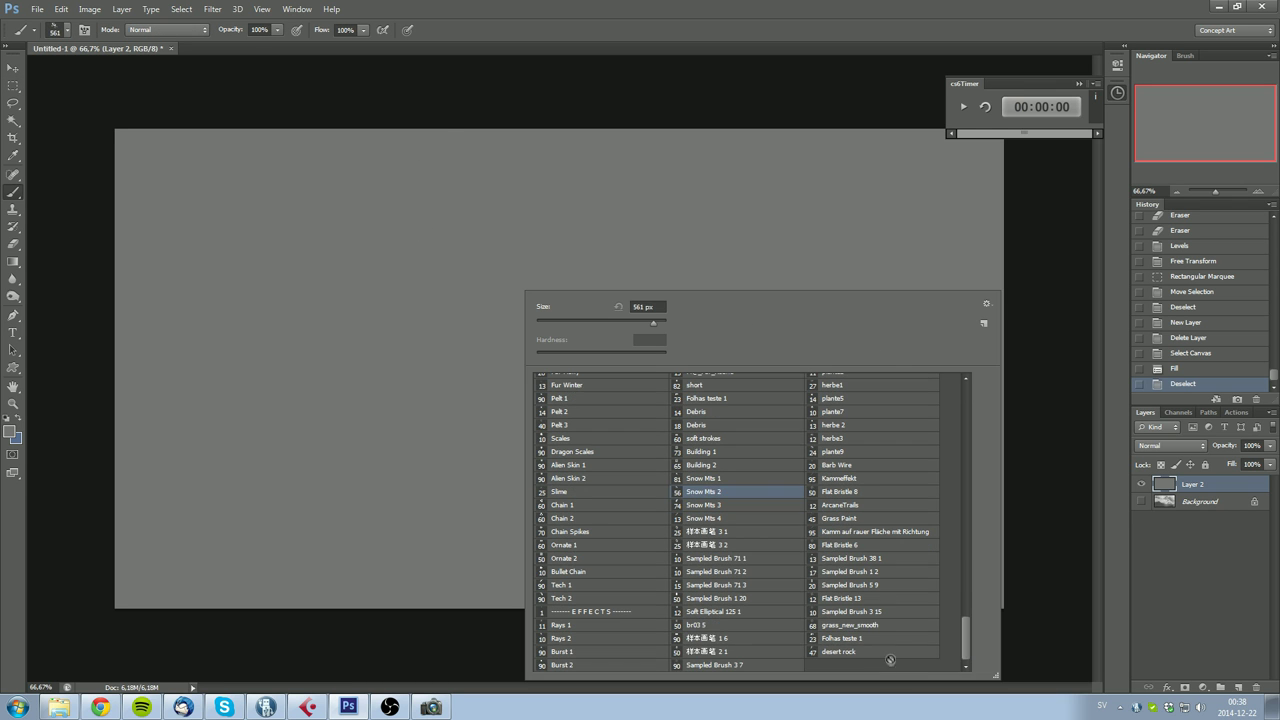
left_click(885, 655)
left_click(450, 479)
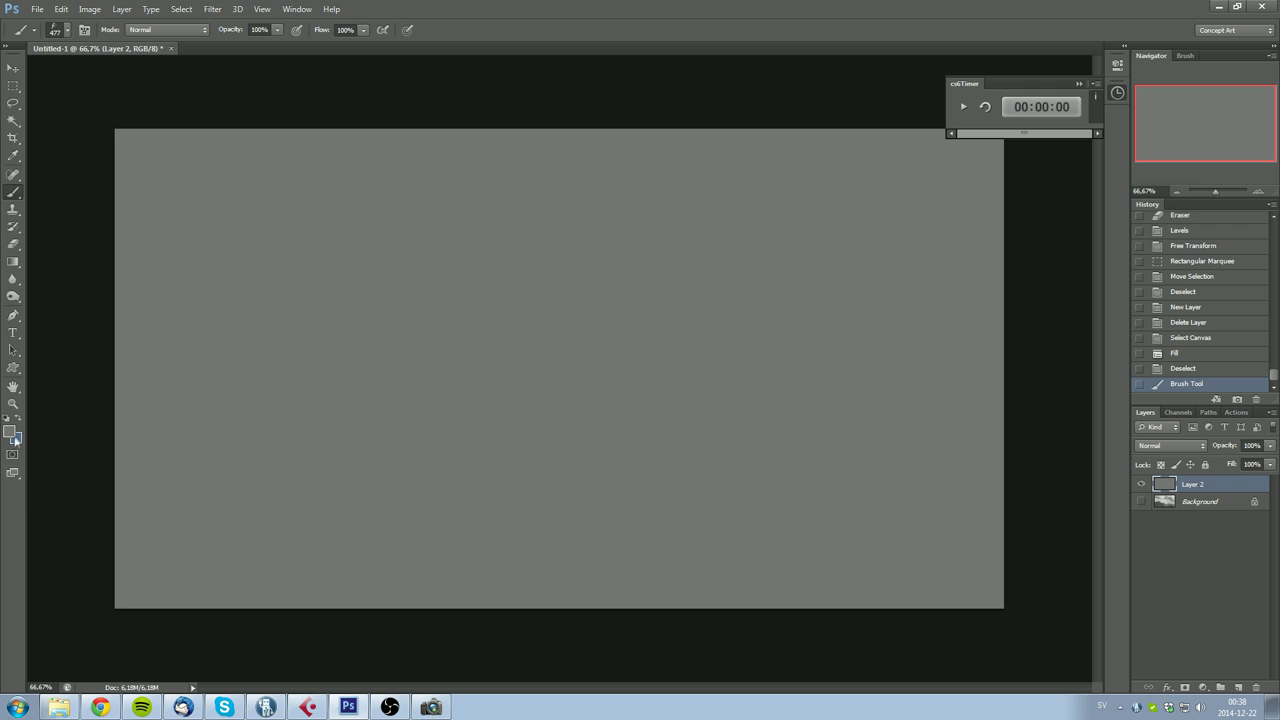
left_click(75, 354, "alt")
left_click_drag(365, 218, 310, 340)
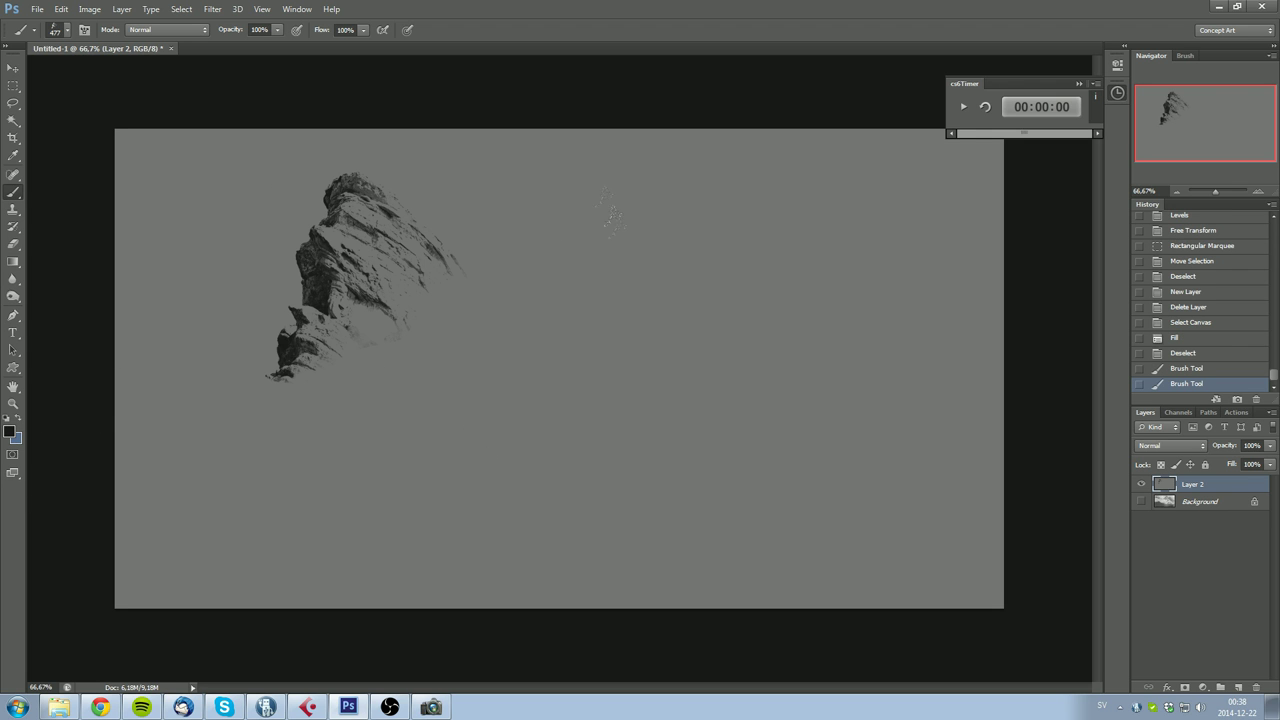
Step: Try further desert rock stamps on the grey layer at the current and larger brush sizes, undoing each one
left_click(689, 279)
key("ctrl+z")
key("bracketright")
key("bracketright")
left_click(558, 272)
key("ctrl+z")
left_click(652, 317)
key("ctrl+z")
Step: Hide Layer 2, show and select the Background painting, and set the desert rock brush to 500 px at 40% opacity
left_click(1141, 502, "alt")
left_click(1195, 501)
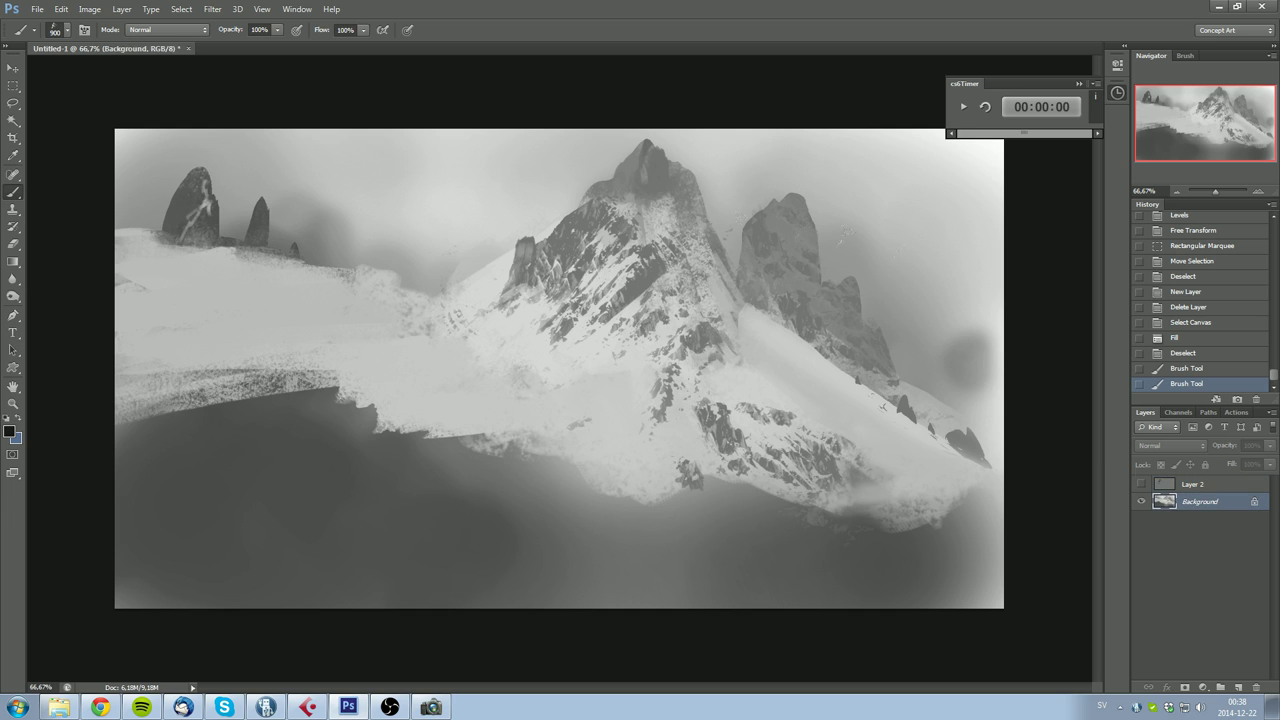
key("bracketleft")
key("bracketleft")
key("bracketleft")
key("bracketleft")
key("4")
Step: Add a new layer above Background and stamp the desert rock texture once at the central mountain's lower left foot
left_click(692, 385)
key("ctrl+z")
left_click(1238, 687)
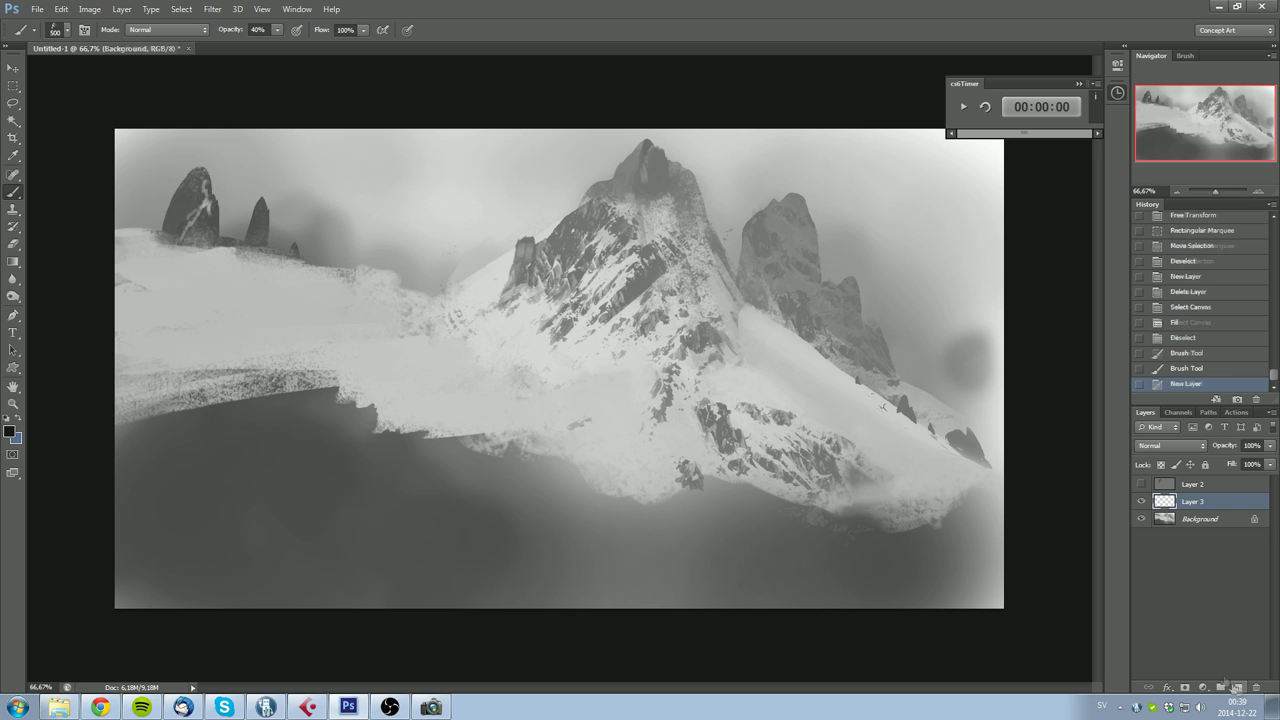
left_click(422, 438)
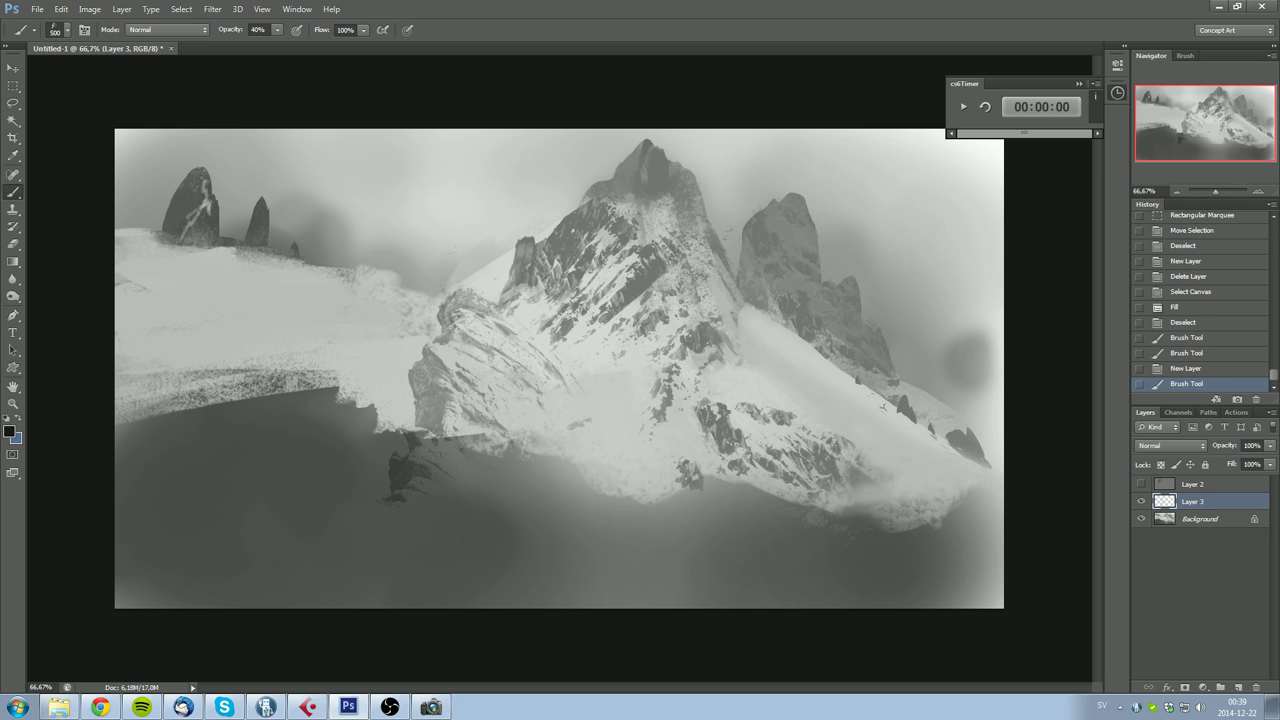
Step: Rotate, stretch and move the stamped rock texture over the snowfield at the painting's left edge with Free Transform
left_click(15, 104)
right_click(462, 379)
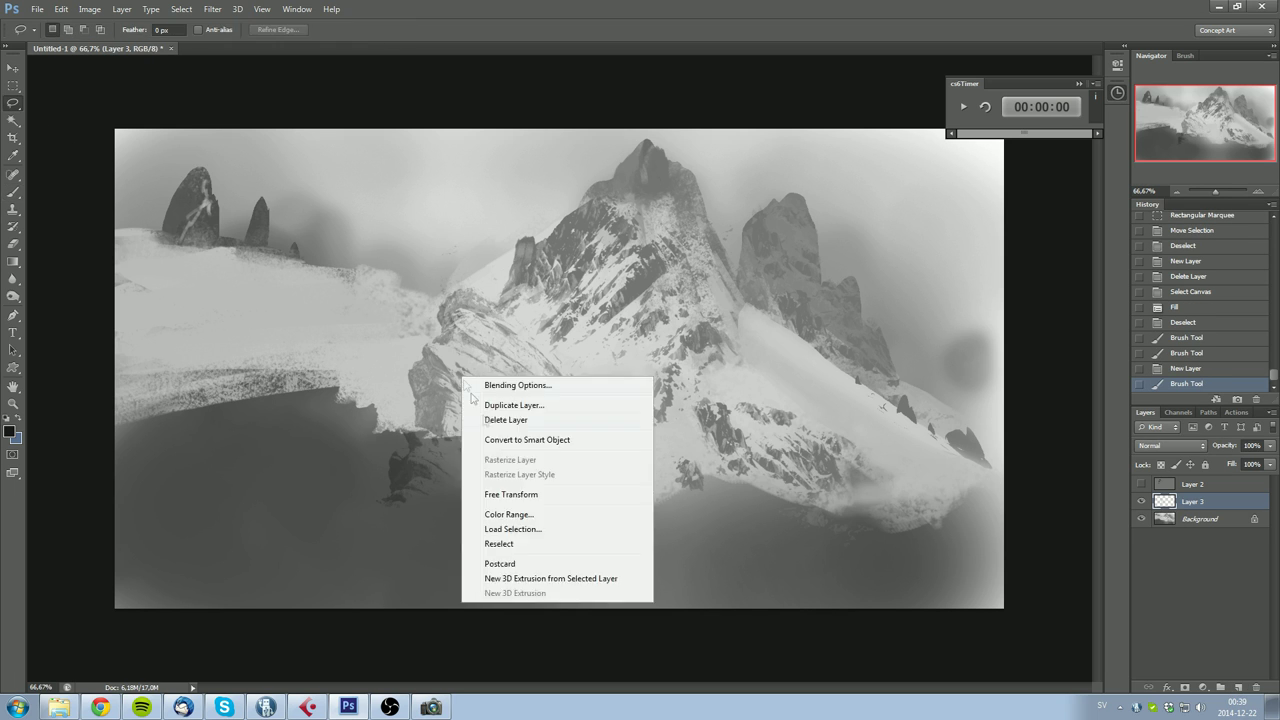
left_click(515, 496)
left_click_drag(628, 463, 606, 501)
left_click_drag(521, 429, 608, 445)
left_click_drag(690, 480, 685, 489)
left_click_drag(624, 430, 799, 438)
left_click_drag(880, 442, 881, 427)
left_click_drag(804, 457, 234, 363)
left_click_drag(330, 448, 405, 267)
left_click_drag(217, 334, 249, 341)
key("Return")
key("l")
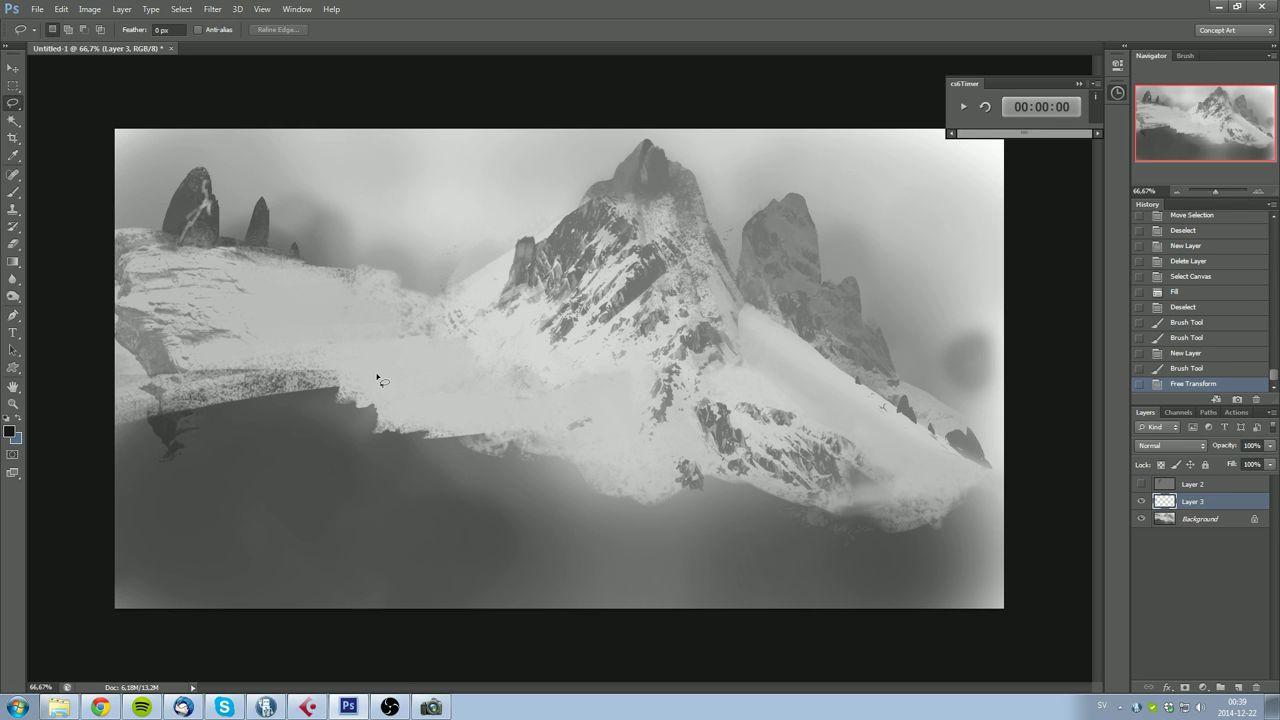
Step: Darken the rock texture on Layer 3 with Levels by shifting the midtone input
key("i")
key("ctrl+l")
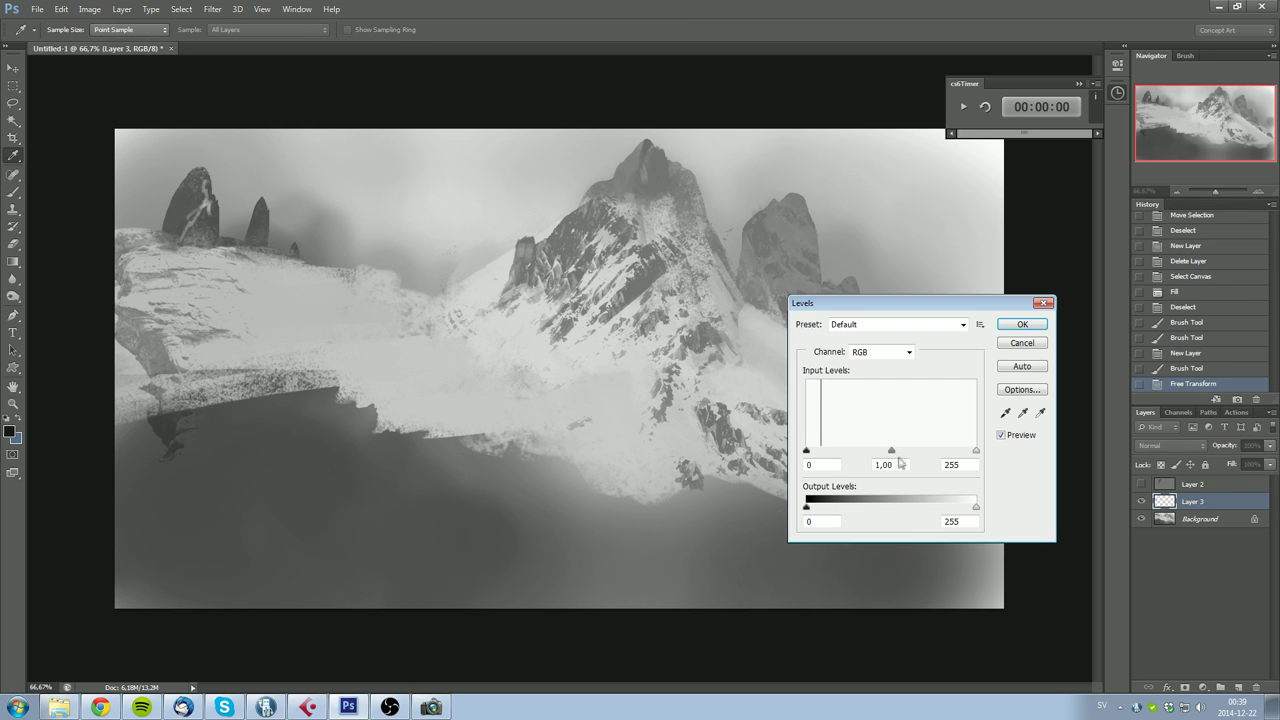
left_click_drag(891, 451, 941, 452)
left_click(807, 451)
left_click(1022, 324)
Step: Strengthen the rock texture by duplicating Layer 3 as "Layer 3 copy" and merging the two texture layers
key("b")
right_click(1195, 501)
left_click(1094, 220)
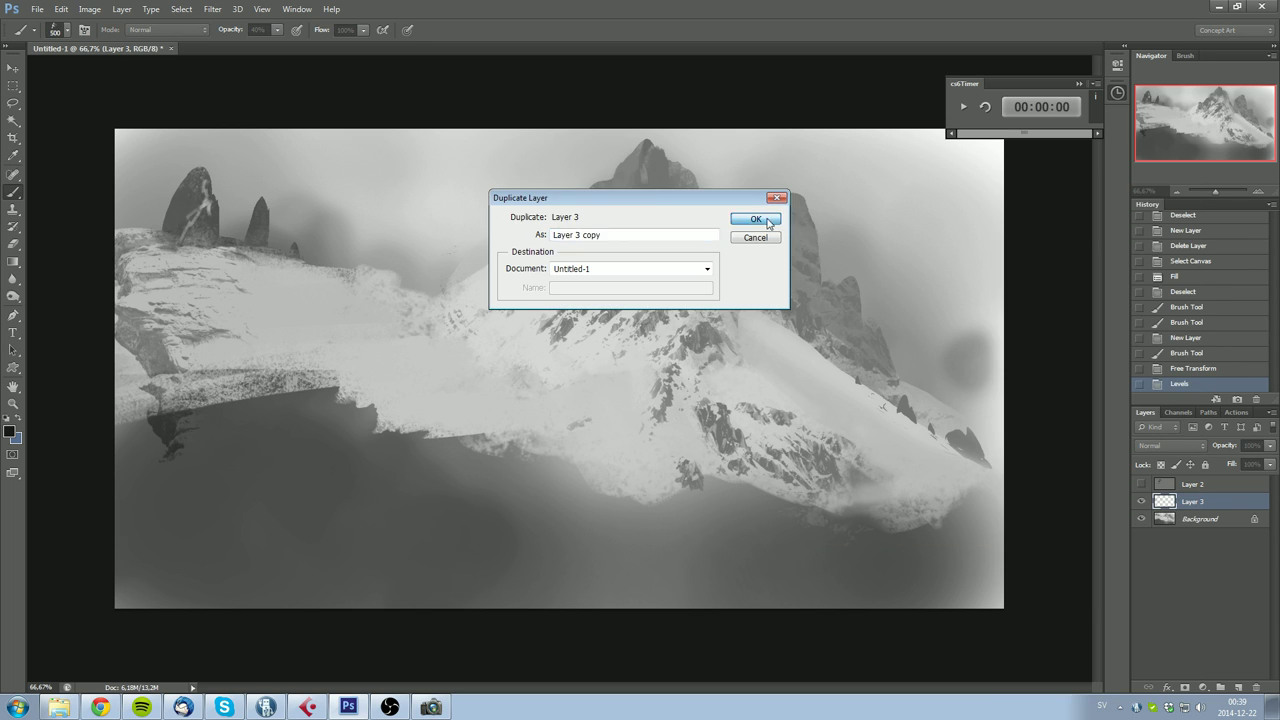
left_click(756, 219)
left_click(1193, 522, "ctrl")
key("ctrl+e")
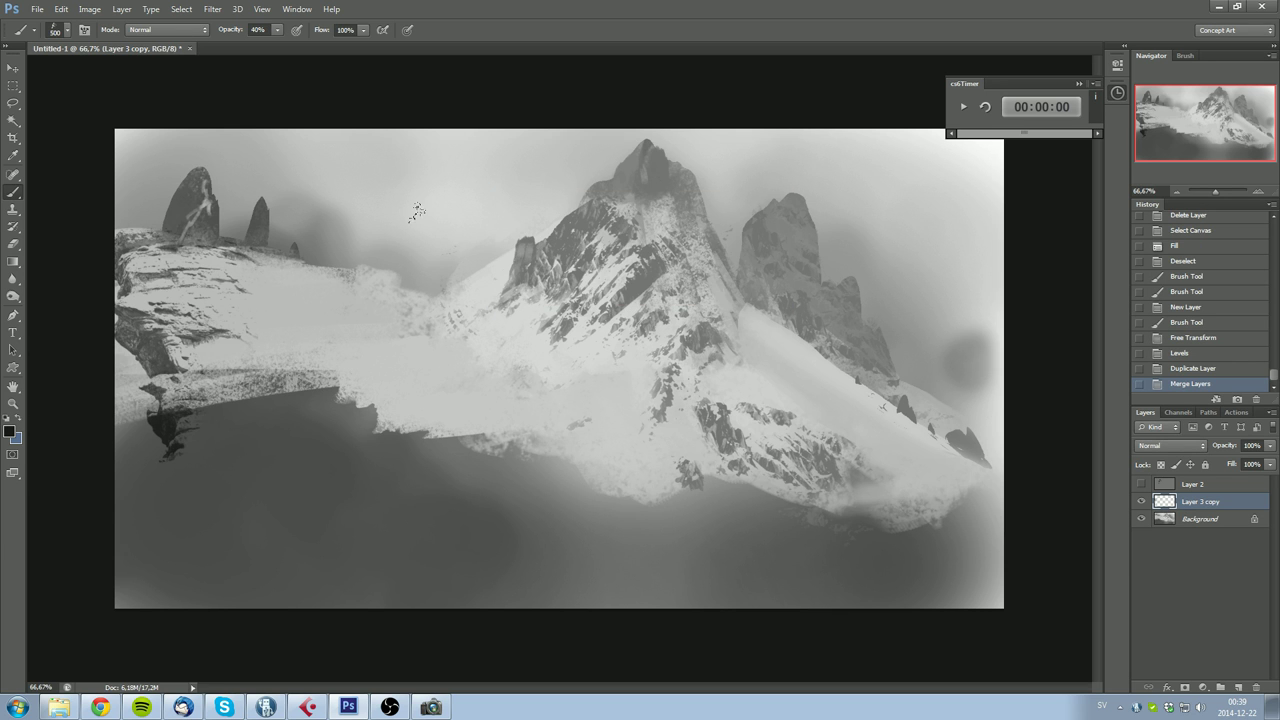
Step: Paint over the dark rock remnants at the painting's left edge with a 73 px textured brush and greys sampled from the surrounding rock
right_click(430, 304)
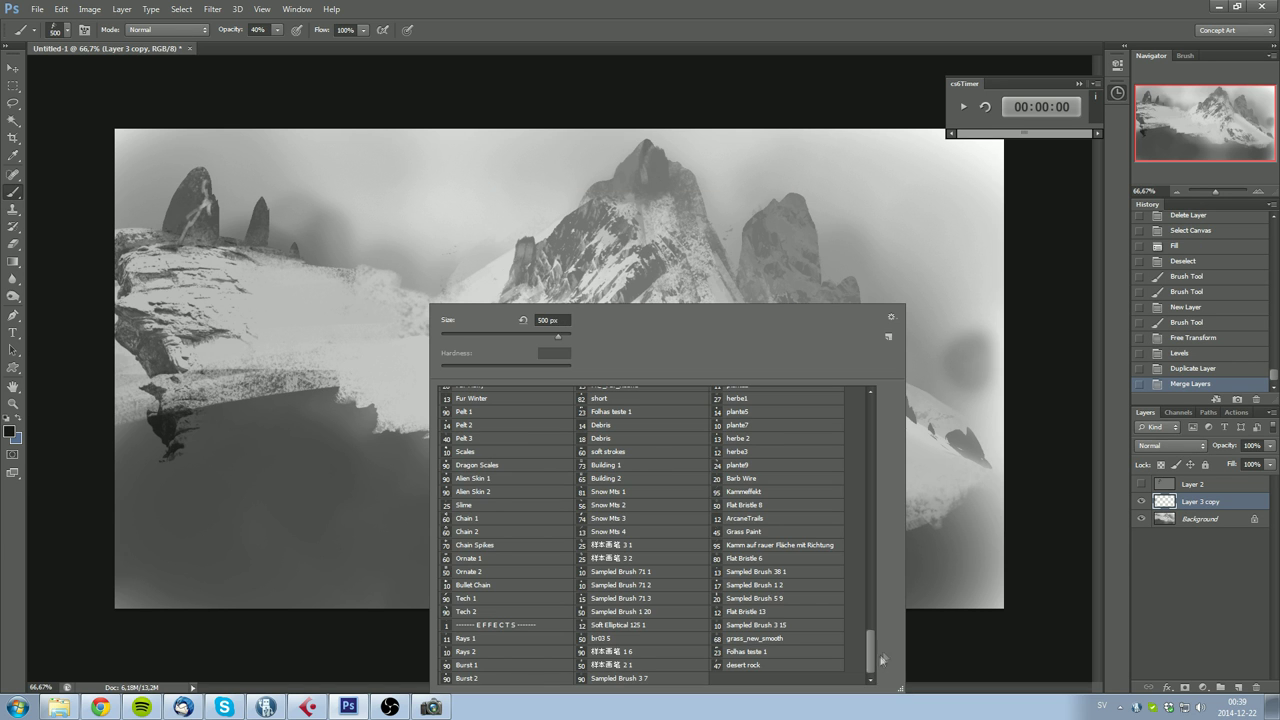
left_click_drag(879, 660, 868, 400)
left_click(541, 405)
left_click(160, 367, "alt")
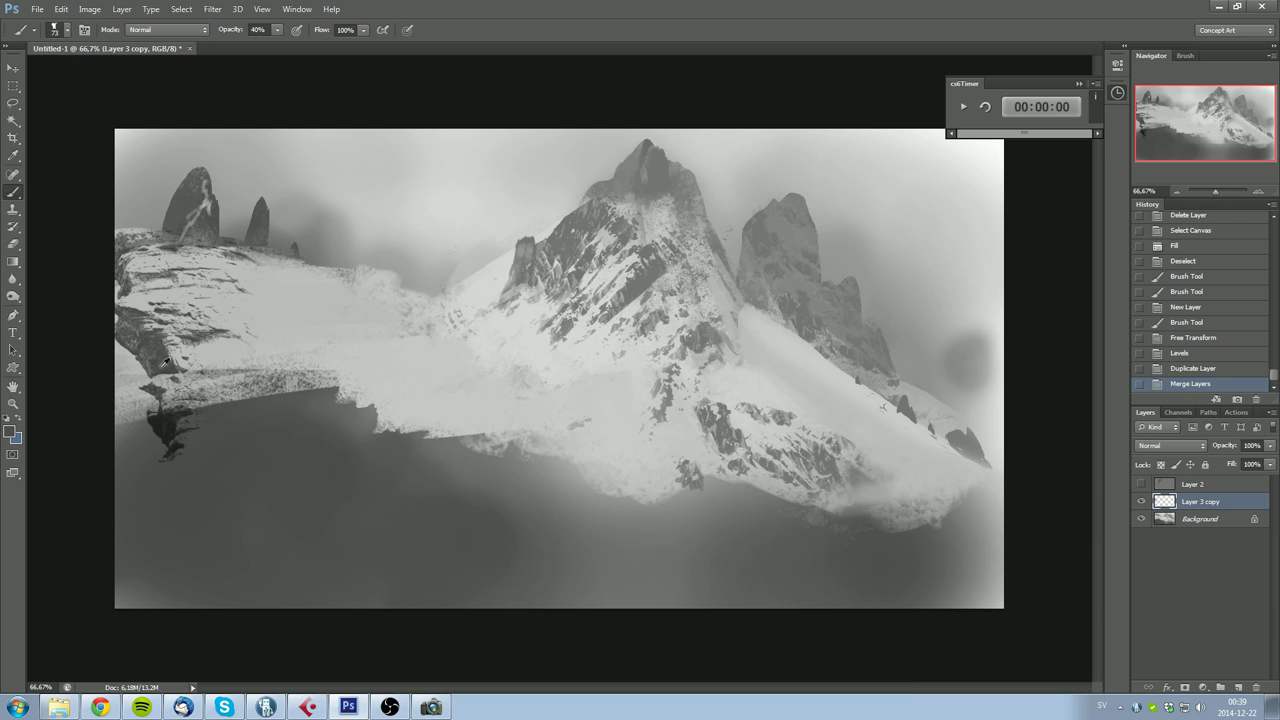
mouse_move(150, 382)
left_mouse_down()
mouse_move(162, 394)
mouse_move(144, 383)
mouse_move(148, 398)
left_mouse_up()
left_click(138, 386, "alt")
left_click_drag(136, 406, 162, 432)
mouse_move(152, 424)
left_mouse_down()
mouse_move(190, 429)
mouse_move(128, 472)
left_mouse_up()
left_click_drag(142, 432, 120, 464)
Step: Shape the lower edge of the left slope with strokes of dark grey sampled from the foreground
left_click(208, 432, "alt")
left_click_drag(226, 412, 160, 452)
left_click_drag(156, 456, 122, 486)
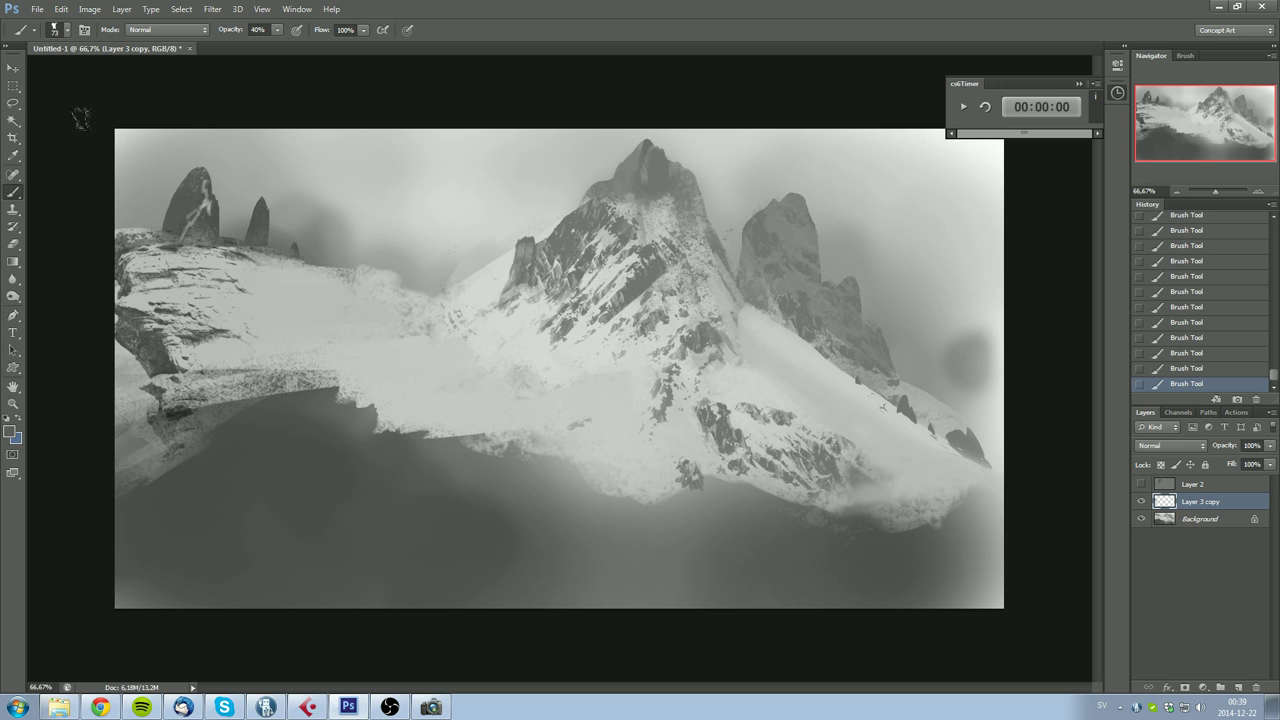
Step: Choose the Snow Mts 4 brush preset for painting mountain texture
left_click(13, 103)
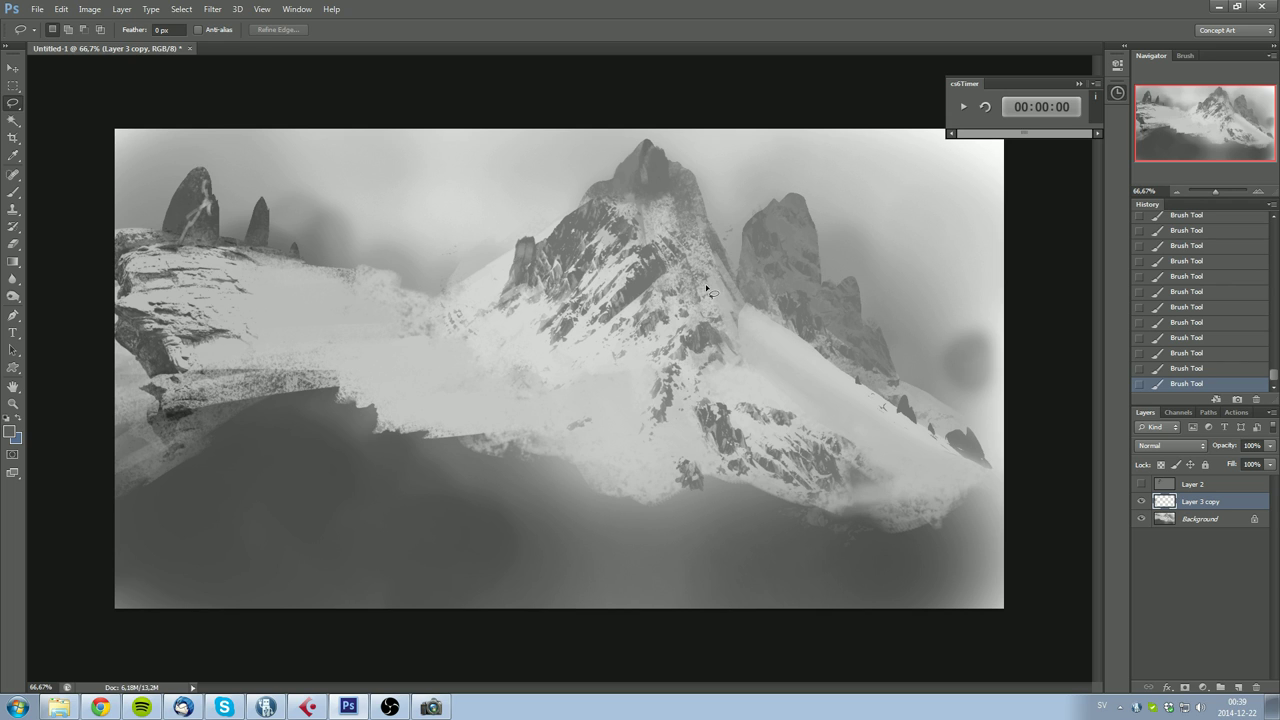
key("b")
right_click(653, 289)
scroll(884, 493, "down", 1)
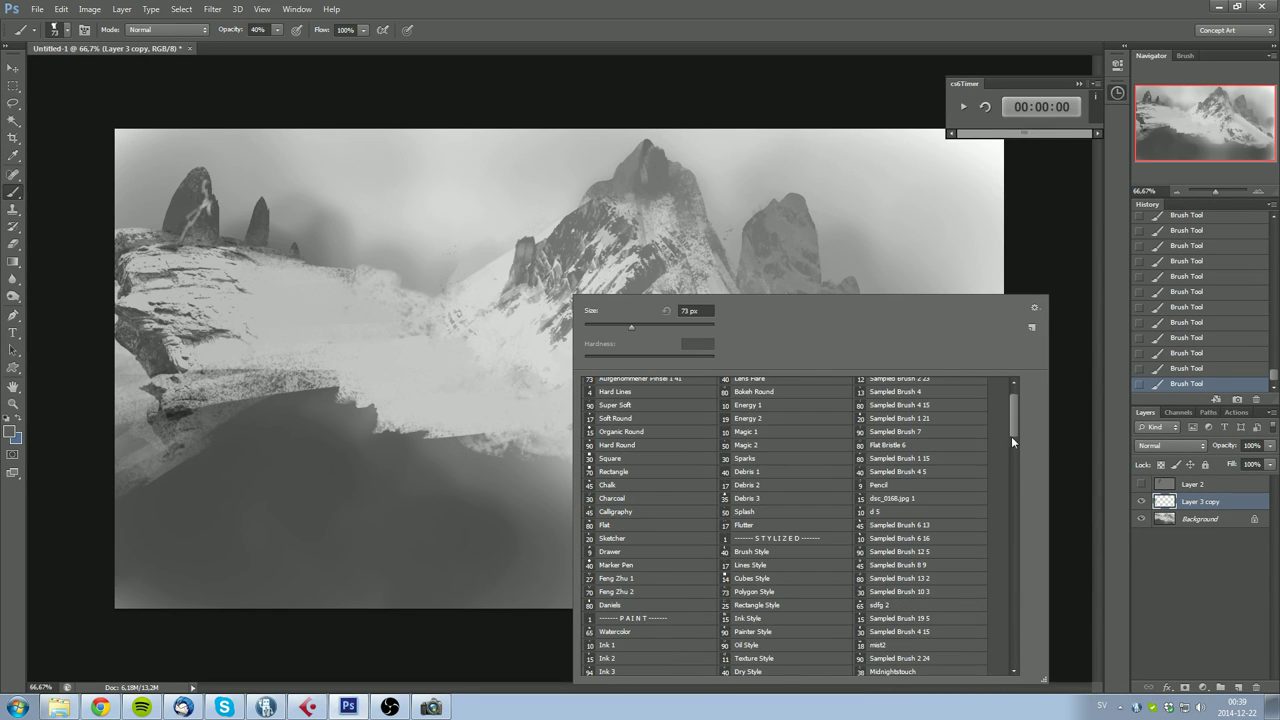
left_click_drag(1011, 436, 993, 664)
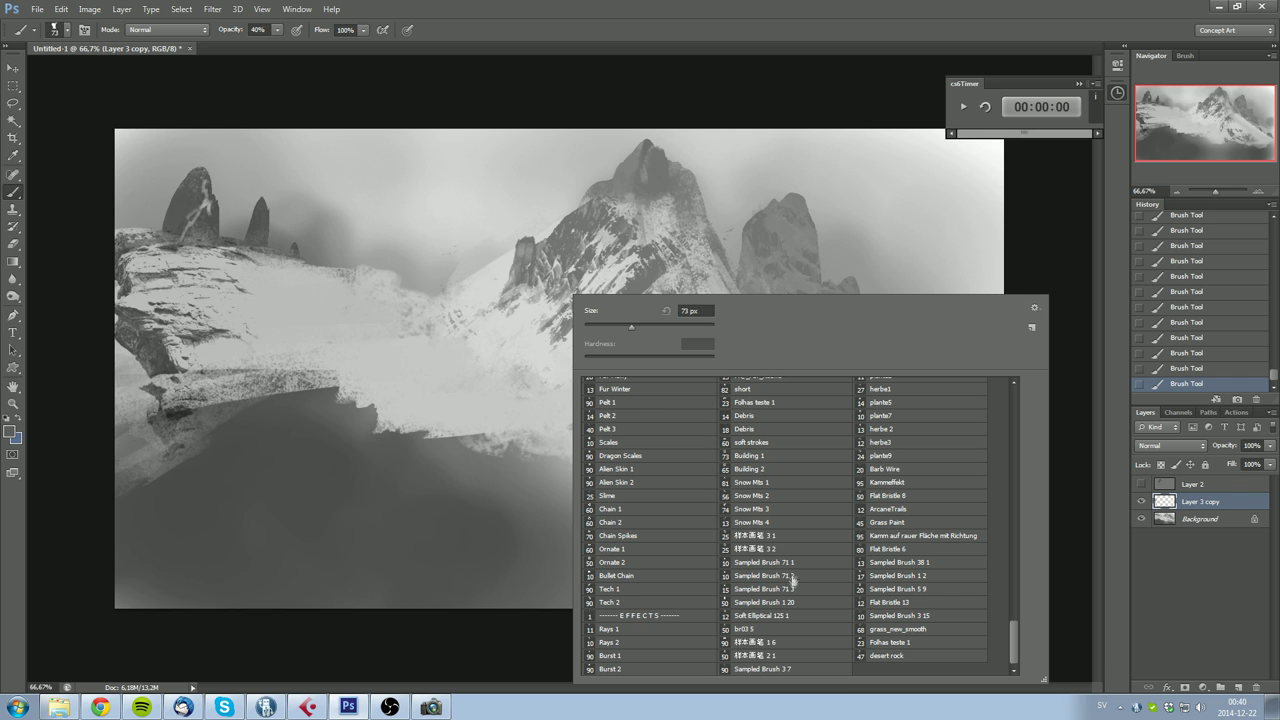
left_click(776, 522)
left_click(770, 508)
left_click(769, 523)
Step: Try stamping the mountain texture over the snowfield and dark foreground, using a grey sampled from the central mountain
left_click(500, 348)
key("ctrl+z")
left_click(637, 281, "alt")
left_click(420, 532)
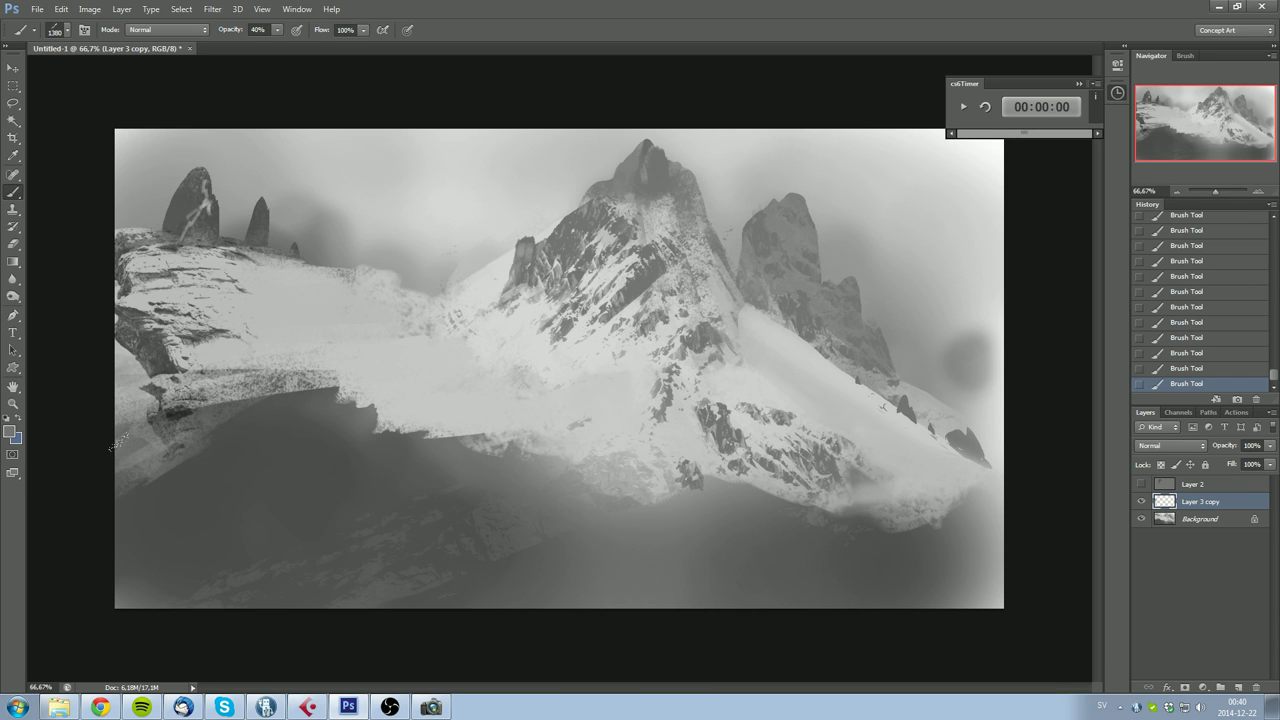
key("ctrl+z")
left_click(462, 458)
key("ctrl+z")
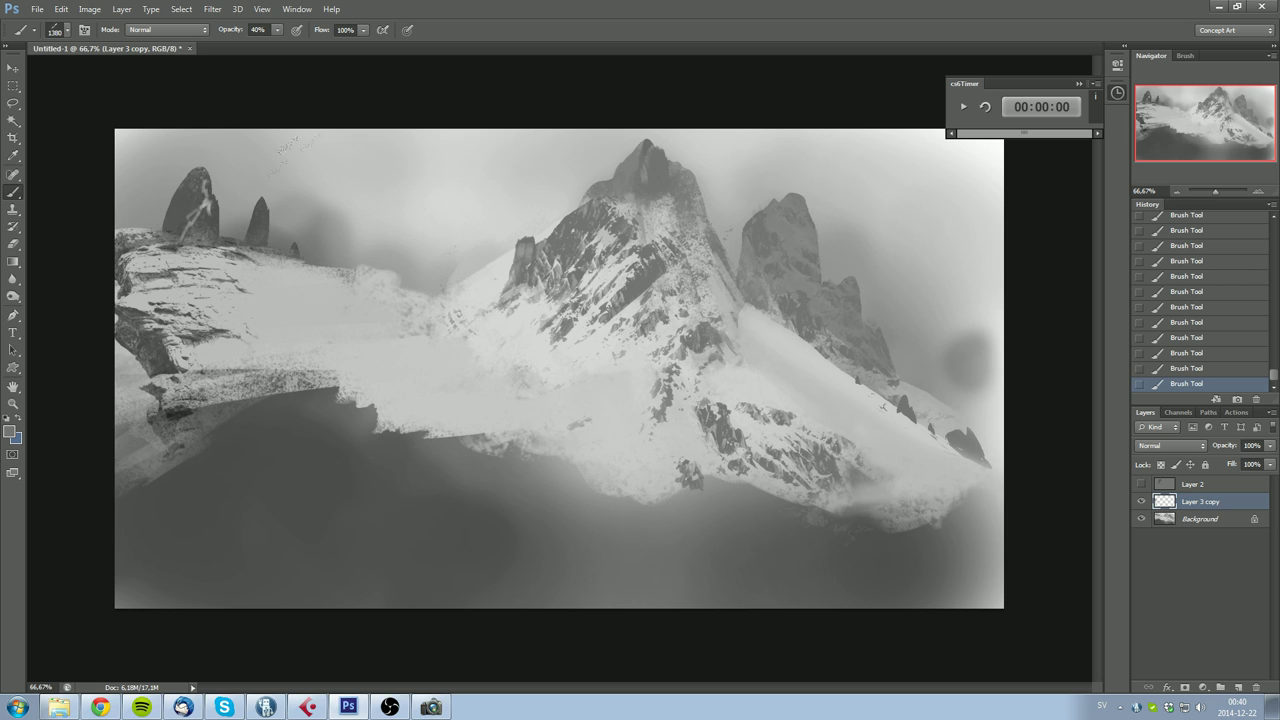